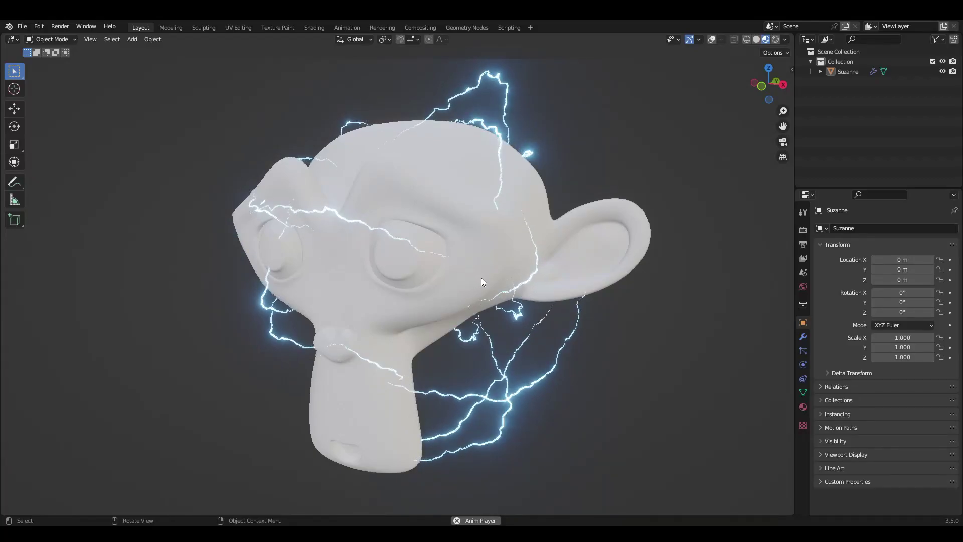
middle_click_drag(481, 278, 425, 270)
middle_click_drag(498, 280, 393, 281)
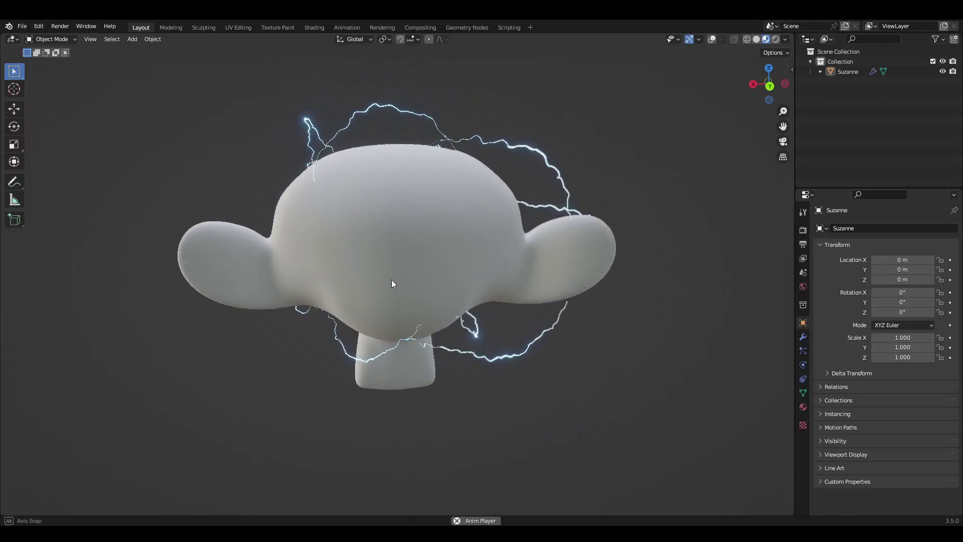
middle_click_drag(511, 286, 484, 280)
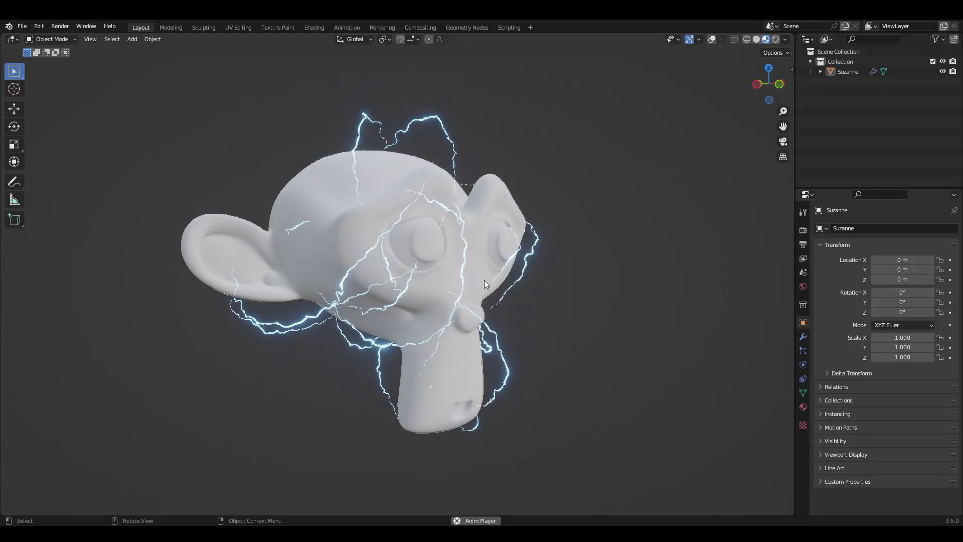
middle_click_drag(552, 289, 356, 351)
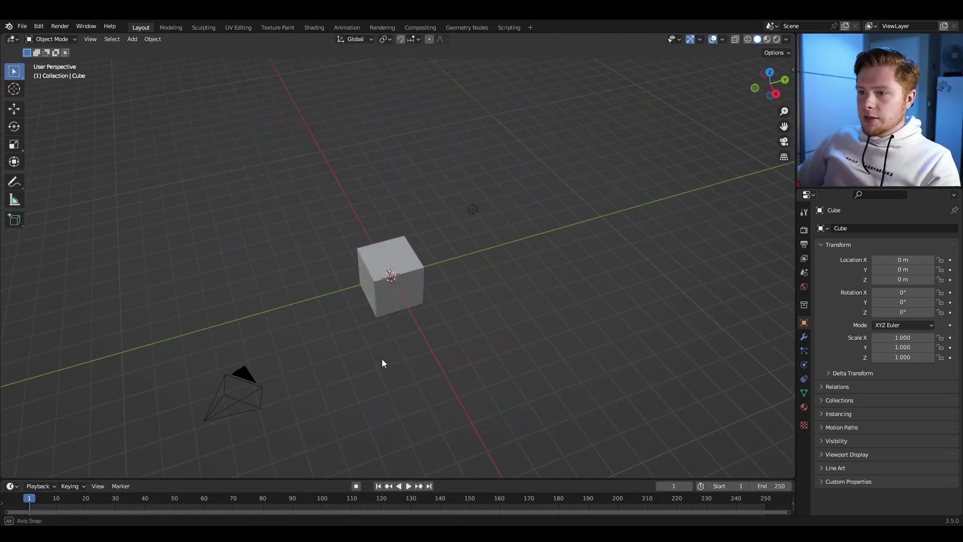
Delete the default cube, camera and light from the scene.
middle_click_drag(383, 361, 375, 314)
key("b")
left_click_drag(395, 271, 497, 267)
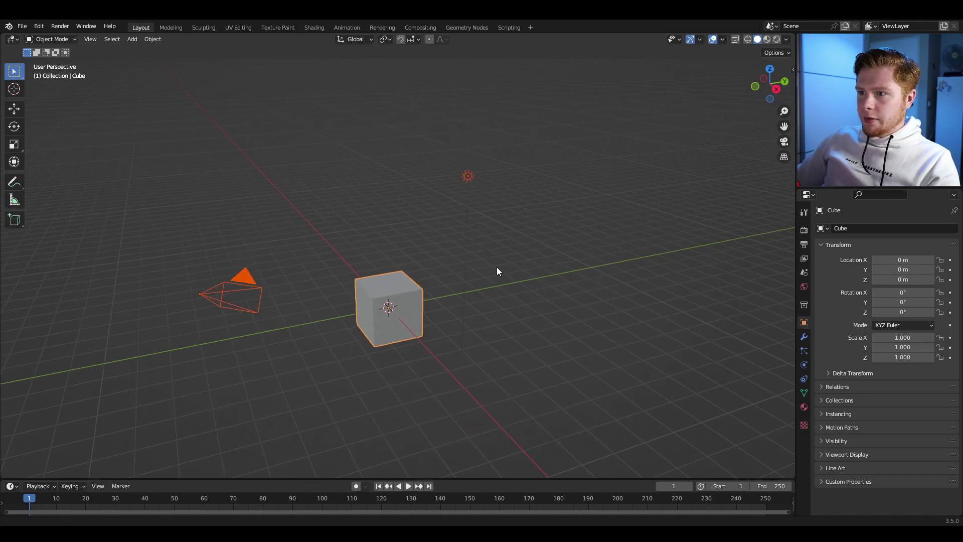
key("Delete")
Add a UV sphere mesh at the centre of the empty scene.
key("shift+a")
mouse_move(363, 243)
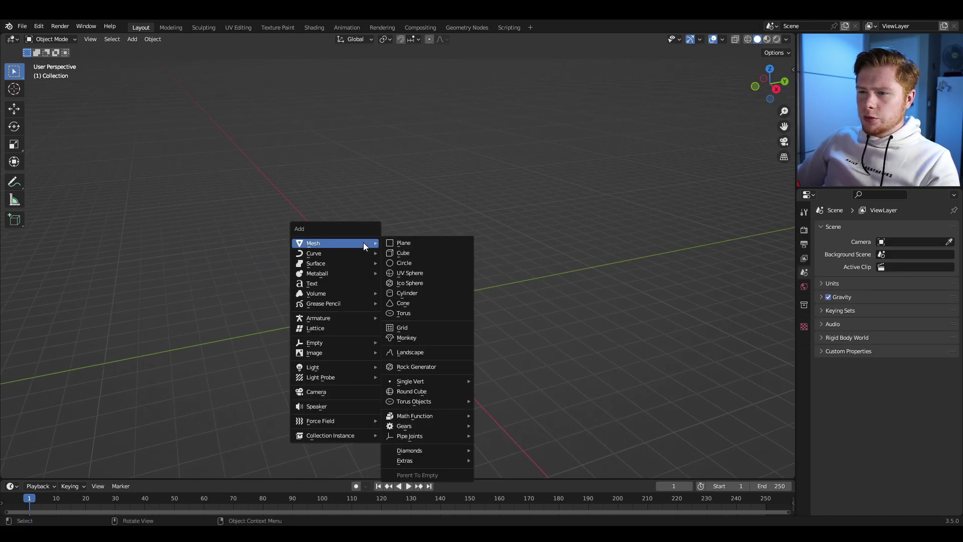
left_click(426, 275)
scroll(426, 327, "up", 3)
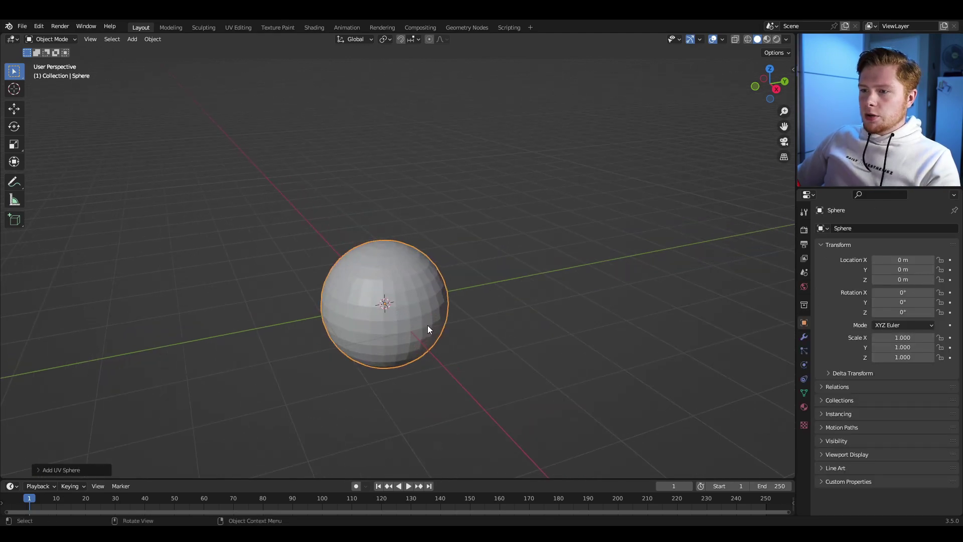
middle_click_drag(441, 306, 444, 295, "shift")
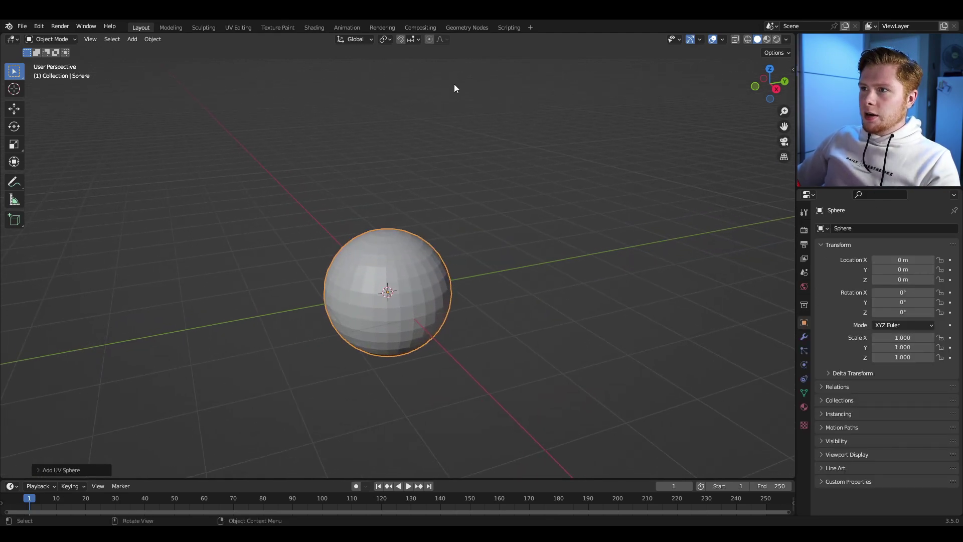
Switch to the Geometry Nodes workspace and create a new geometry node tree for the sphere.
left_click(465, 28)
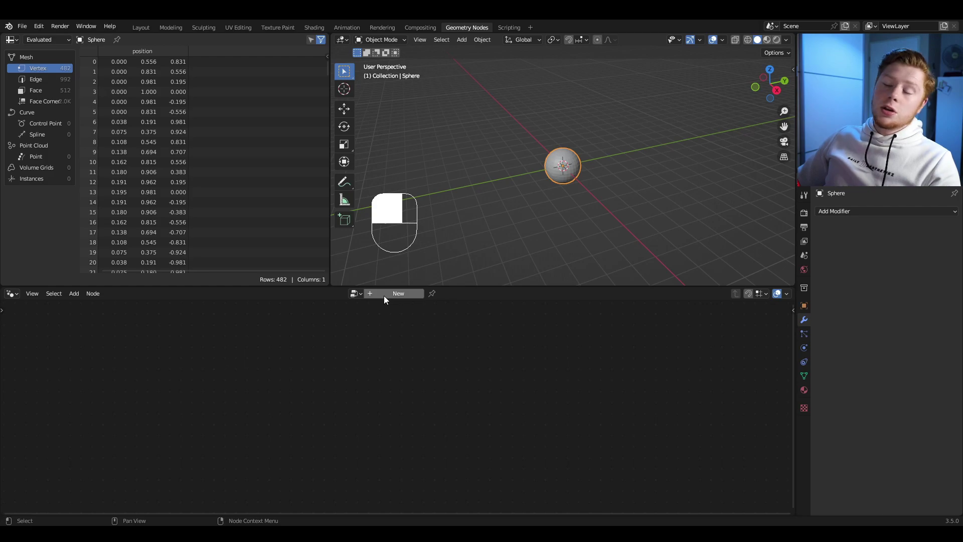
left_click(384, 295)
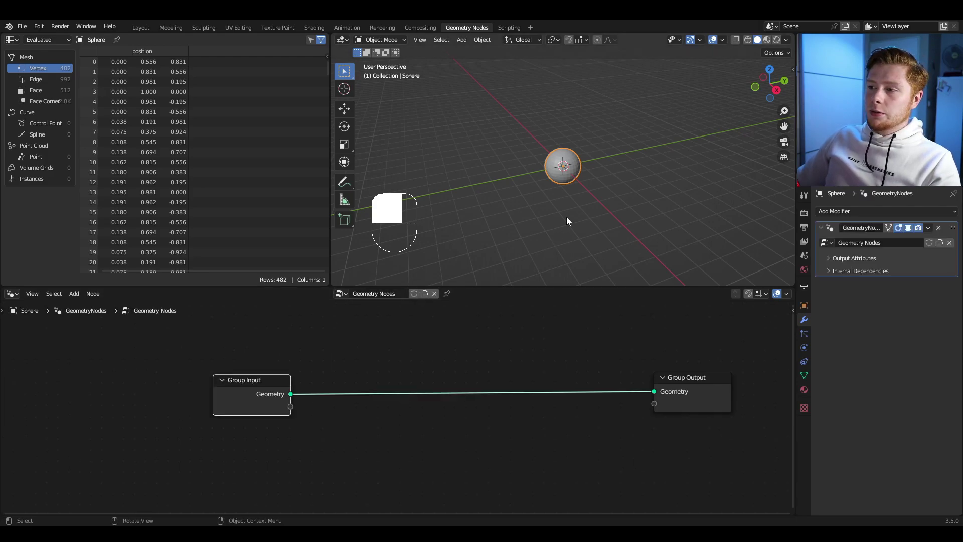
scroll(567, 217, "up", 5)
scroll(584, 201, "up", 2)
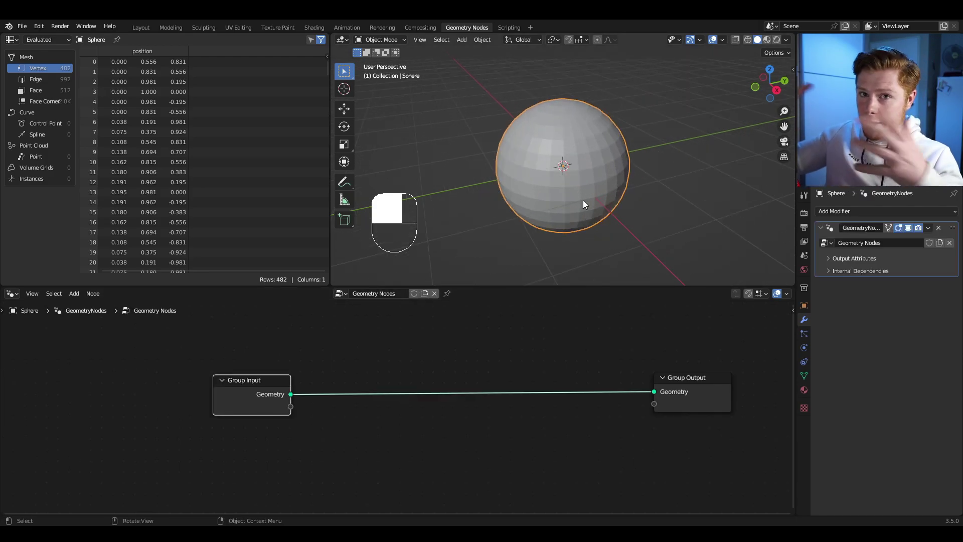
Add a Distribute Points on Faces node on the link between Group Input and Group Output.
key("shift+a")
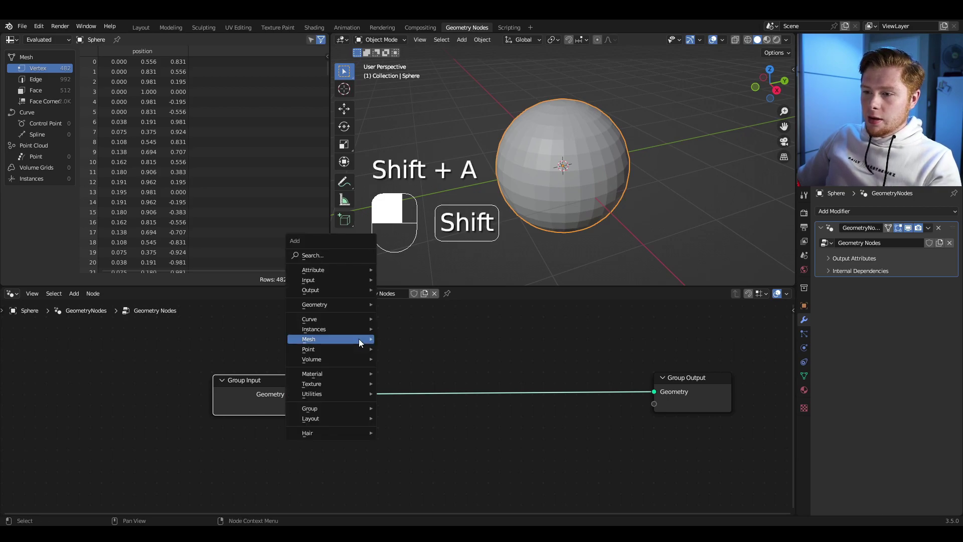
left_click(338, 254)
type("dis")
type("t")
key("Return")
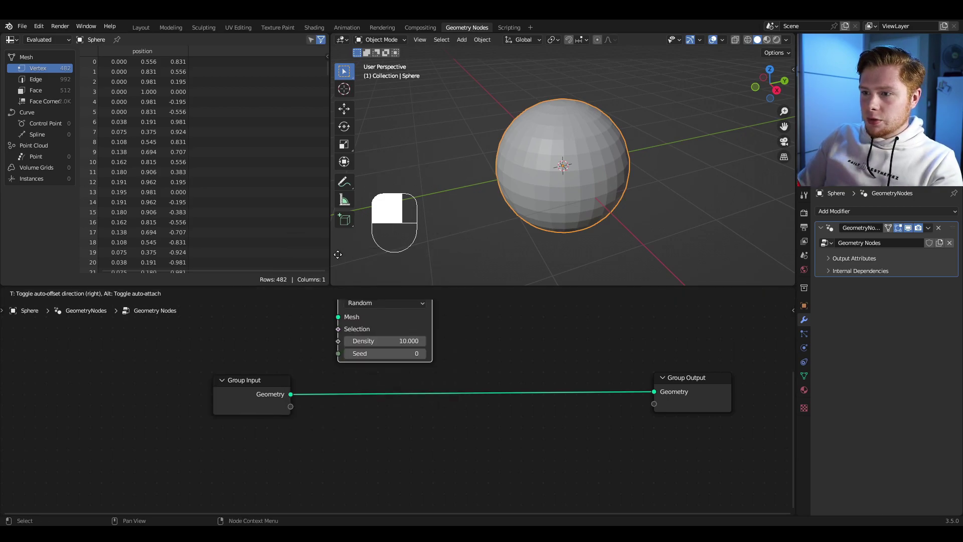
left_click_drag(338, 255, 134, 351)
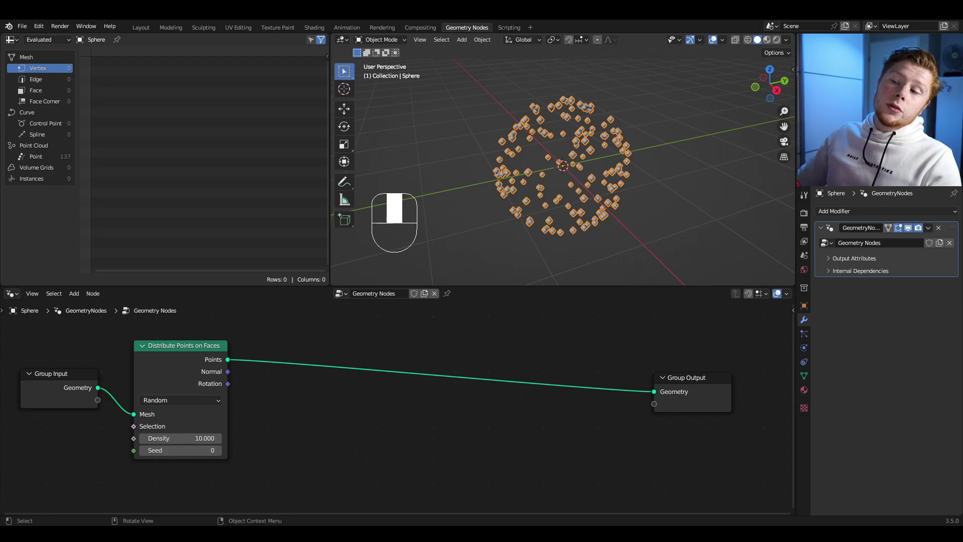
middle_click_drag(557, 164, 579, 161)
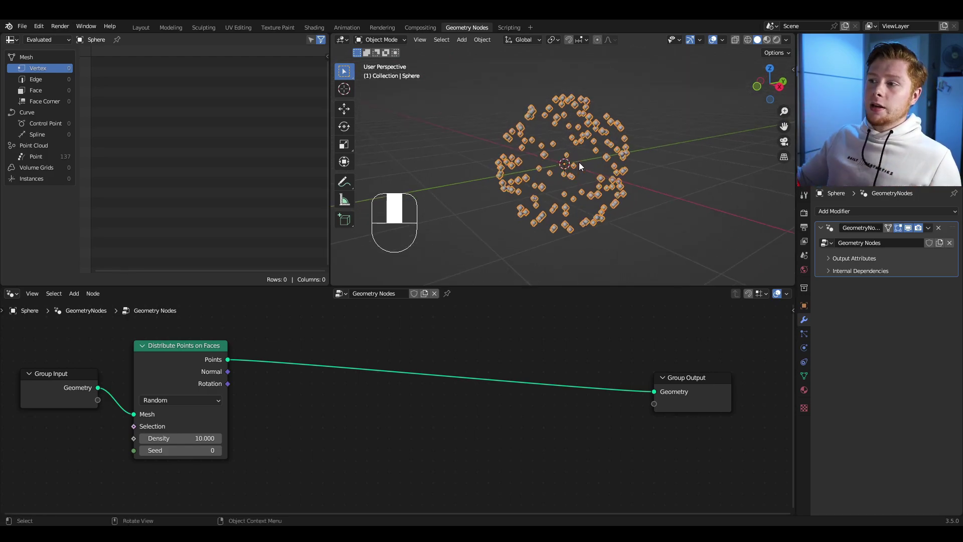
Insert a Join Geometry node after Distribute Points on Faces and connect the Group Input geometry to it as well.
key("shift+a")
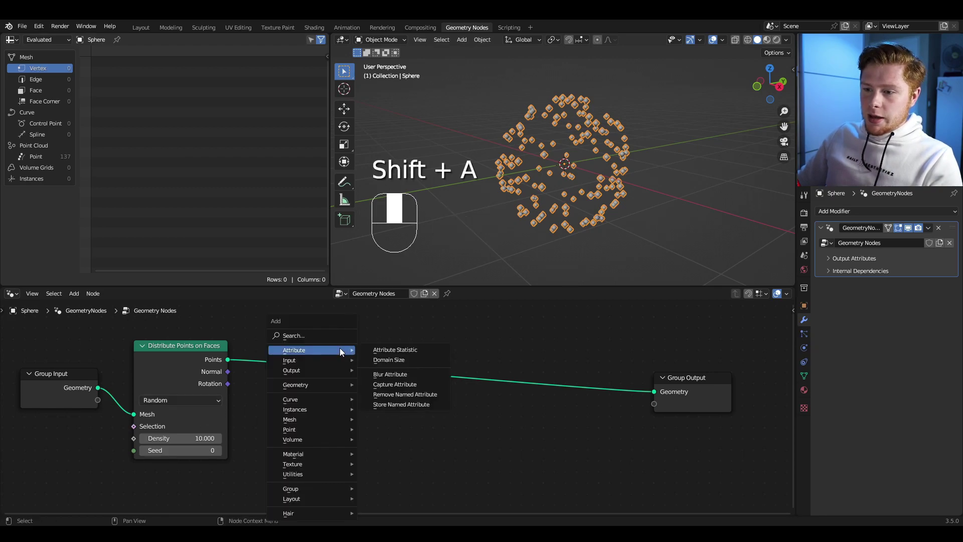
left_click(337, 338)
type("join")
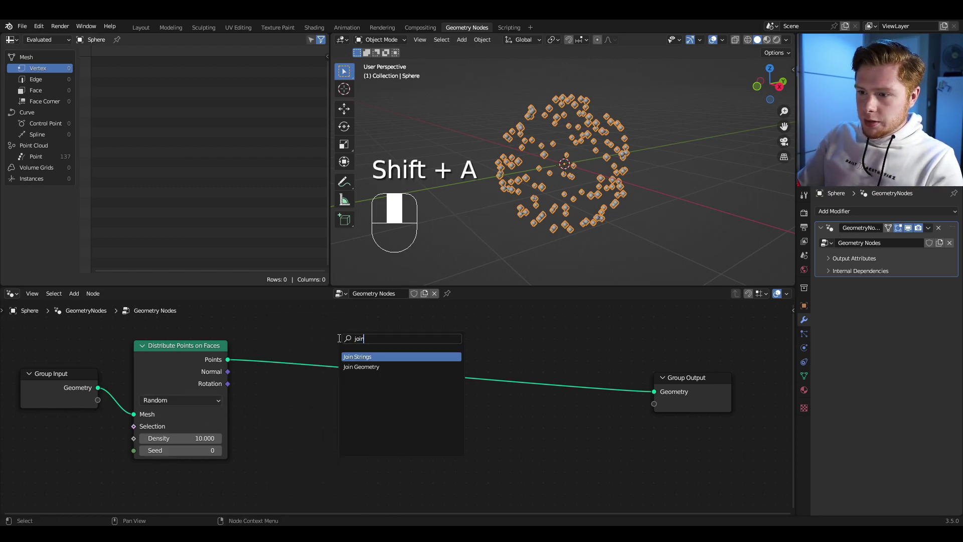
key("Down")
key("Return")
left_click(332, 337)
left_click_drag(99, 387, 328, 363)
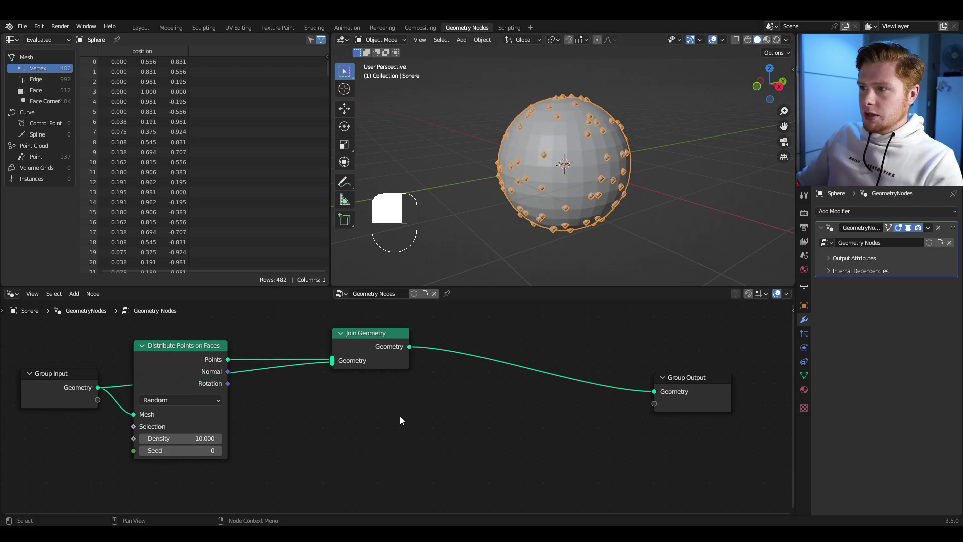
Spread out the node layout, with Distribute Points on Faces above the Group Input and Join Geometry beside the Group Output.
middle_click_drag(320, 390, 219, 407, "ctrl")
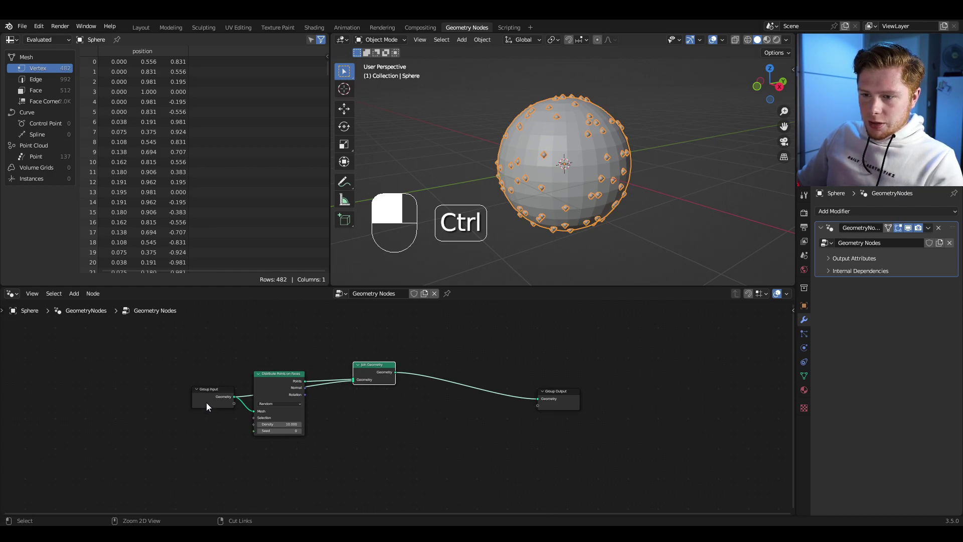
left_click_drag(211, 400, 121, 456)
left_click_drag(372, 375, 503, 453)
left_click_drag(534, 427, 565, 409)
key("g")
left_click(638, 457)
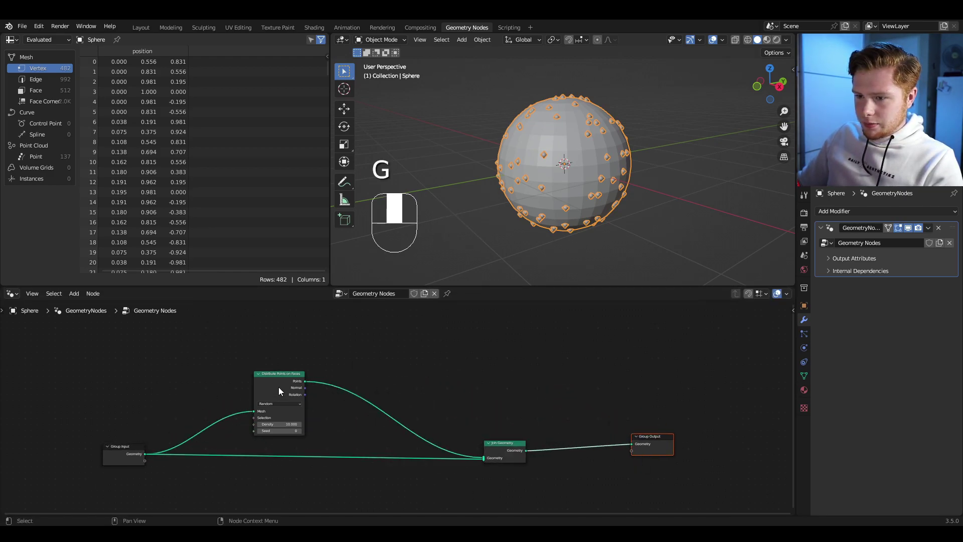
left_click(290, 395)
key("g")
left_click(229, 363)
left_click(480, 456)
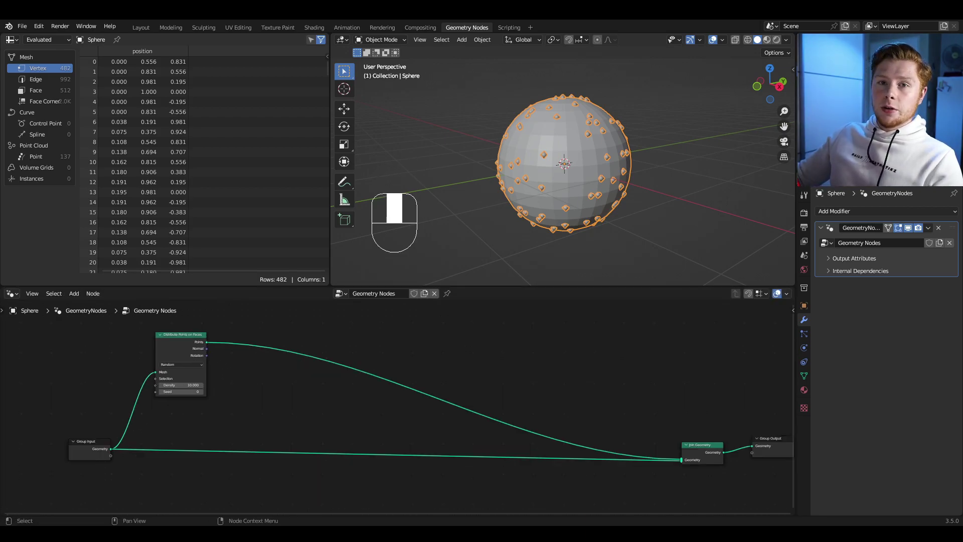
Insert an Instance on Points node on the link between Distribute Points on Faces and Join Geometry.
middle_click_drag(305, 321, 430, 320)
key("shift+a")
left_click(430, 321)
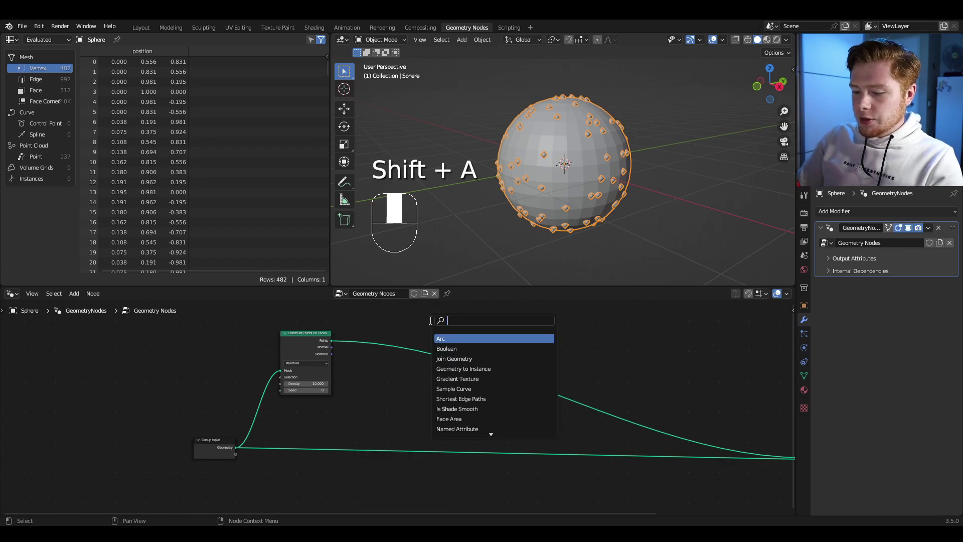
type("in on p")
key("Return")
left_click(431, 321)
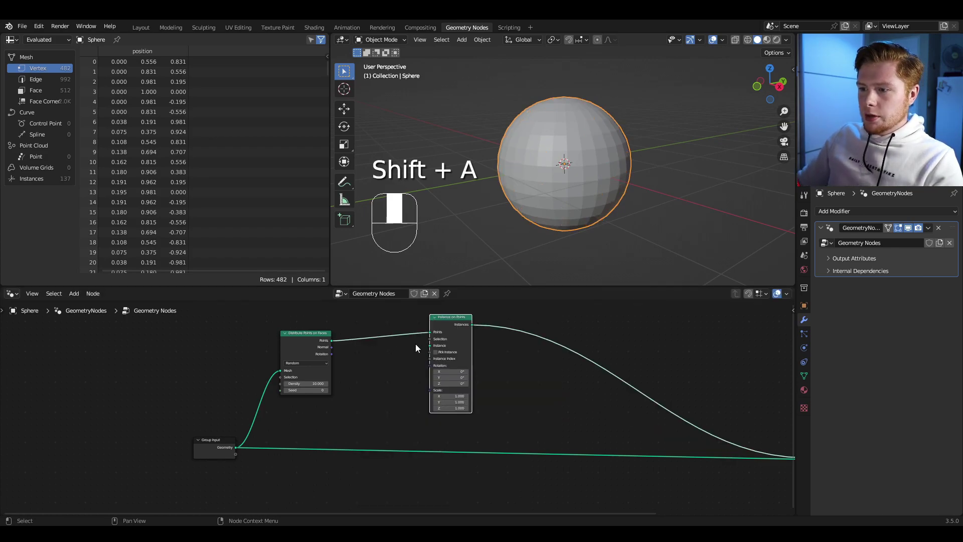
Add a Curve Line node above Distribute Points on Faces and connect its Curve output to the Instance input of Instance on Points.
middle_click_drag(415, 344, 459, 360, "ctrl")
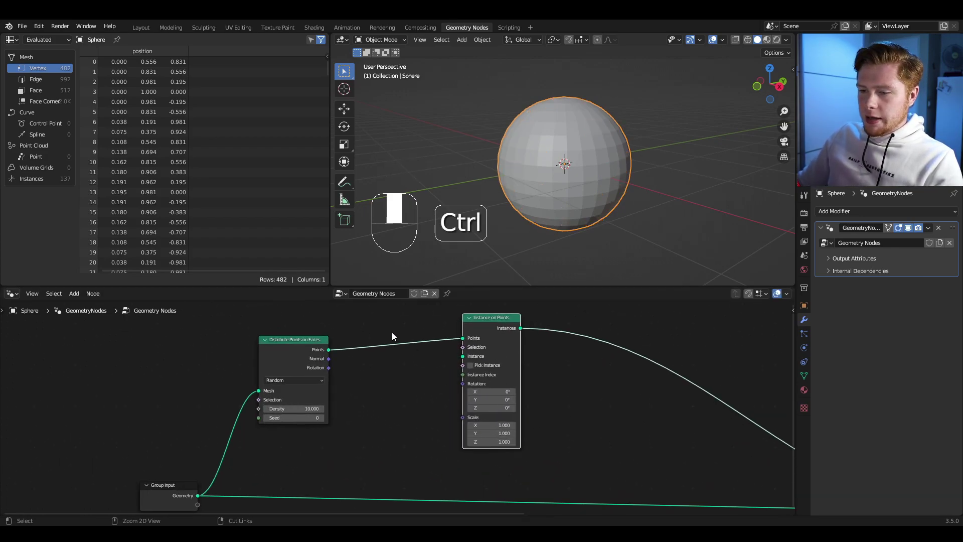
key("shift+a")
left_click(366, 329)
type("c")
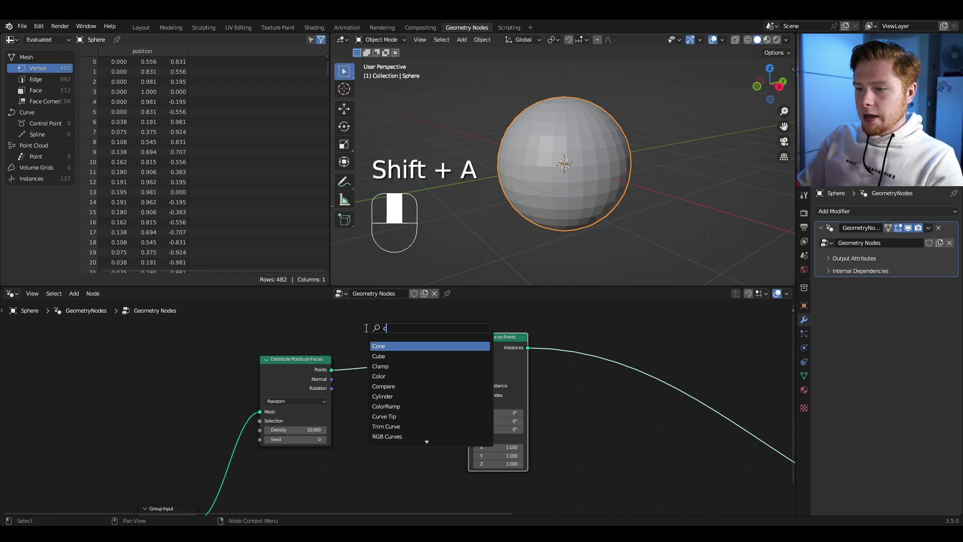
type("urve l")
key("Return")
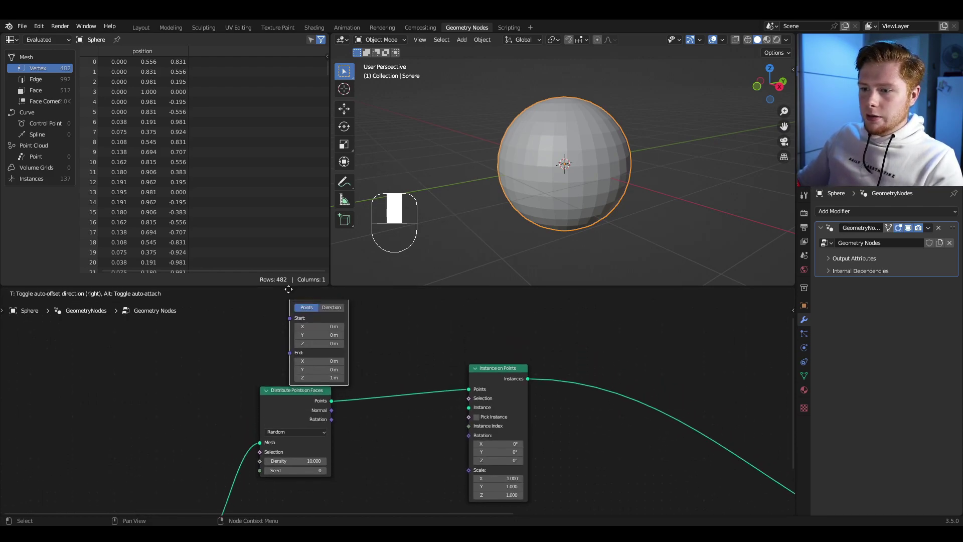
left_click(272, 335)
left_click_drag(315, 320, 452, 437)
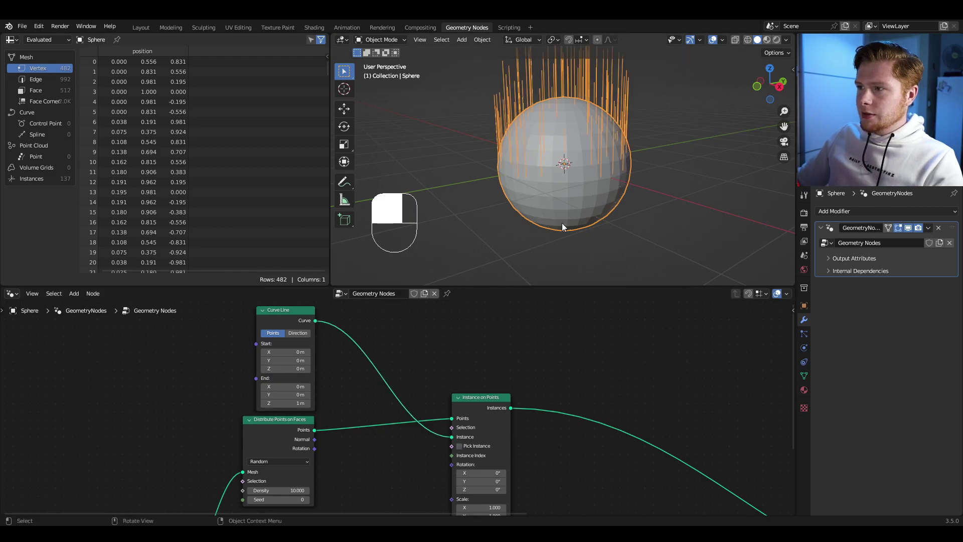
middle_click_drag(562, 223, 484, 149)
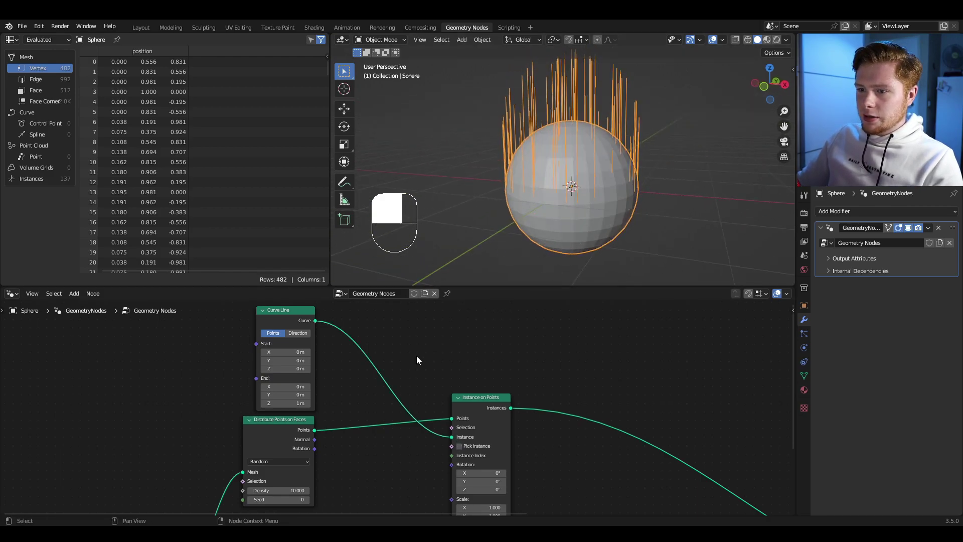
Link the Curve Line node to the output to preview it alone, and show the line in front view.
left_click(302, 322, "alt+shift")
middle_click(327, 333)
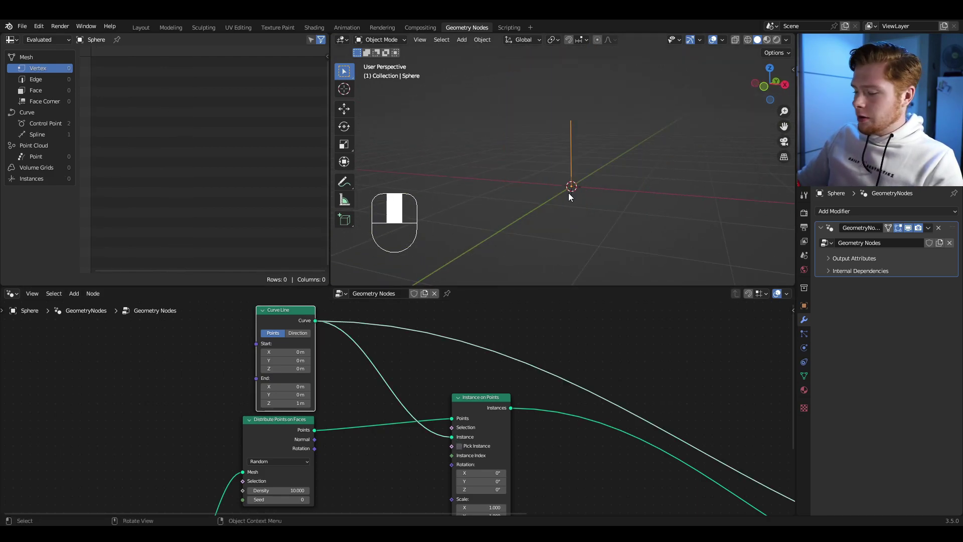
key("KP_1")
middle_click_drag(568, 193, 561, 220, "shift")
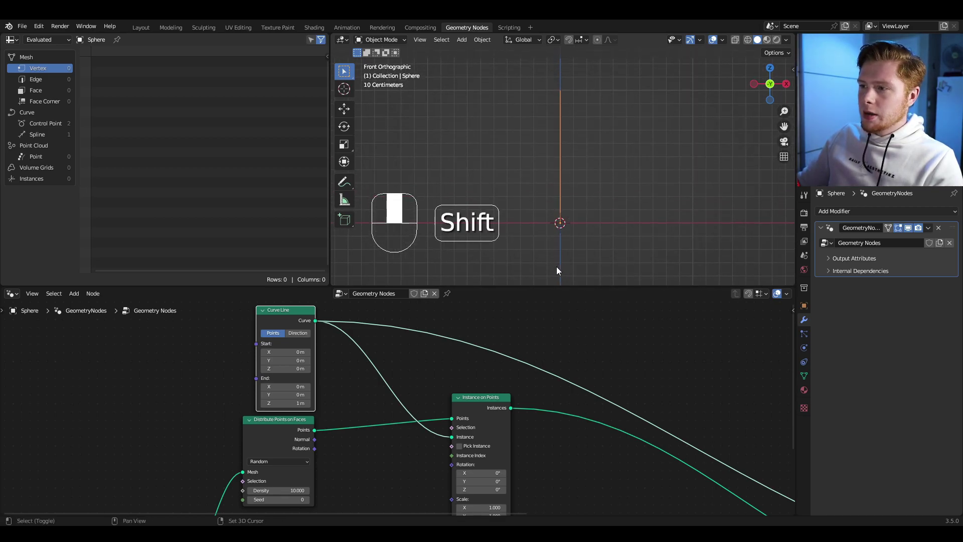
middle_click_drag(556, 266, 535, 229, "shift")
Annotate the line in the viewport with a 0 beside its start point and a 1 beside its end point.
left_click(344, 181)
middle_click_drag(491, 163, 563, 197, "shift")
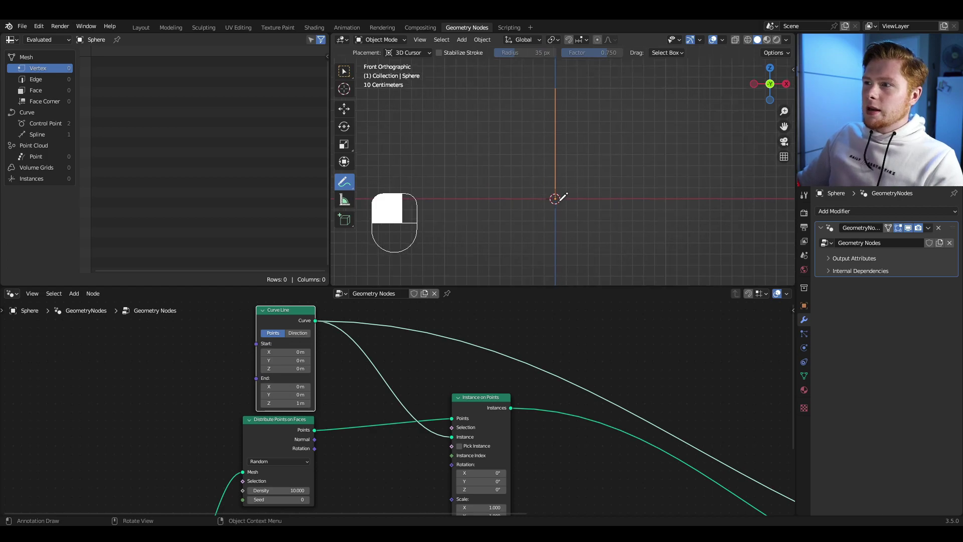
left_click_drag(582, 191, 578, 202)
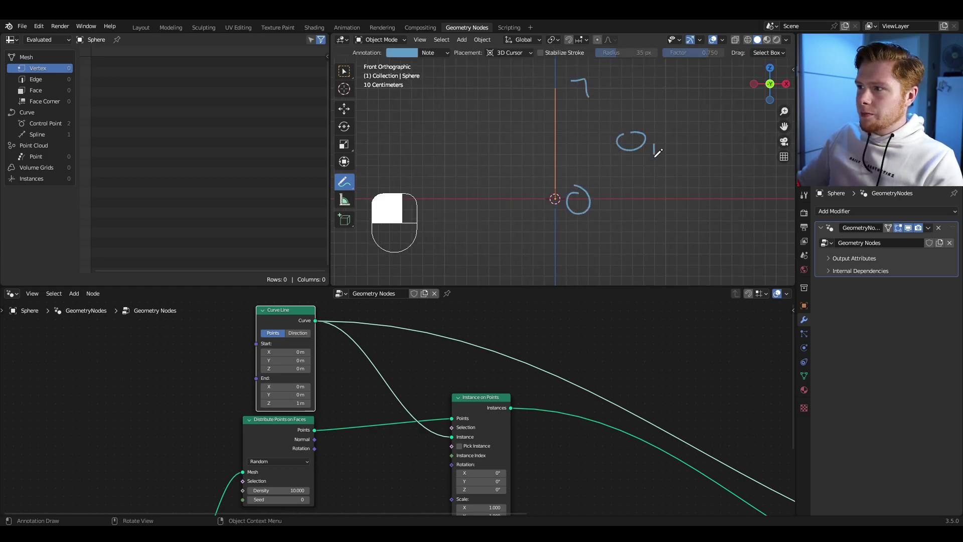
middle_click_drag(597, 249, 593, 204, "shift")
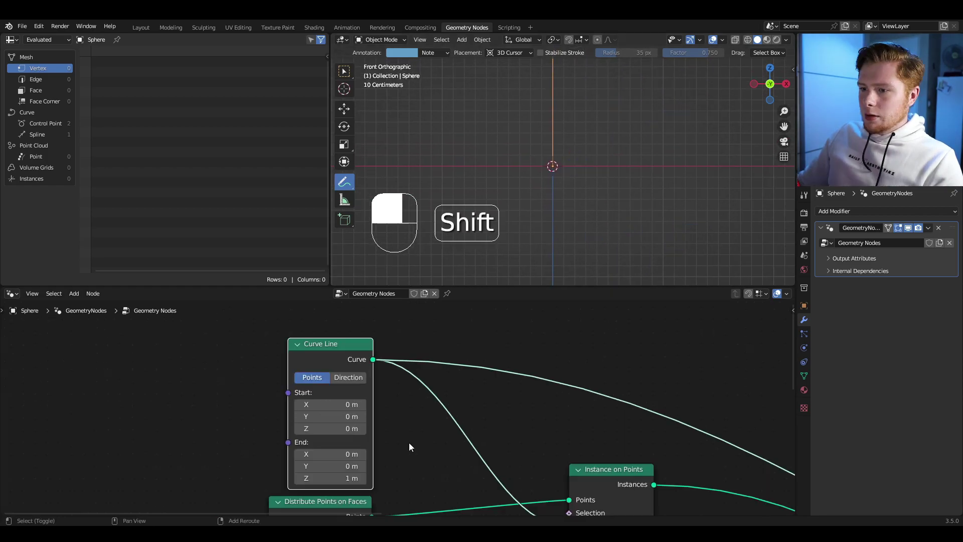
Add a Combine XYZ node beside the Curve Line node and place a duplicate of it directly below.
middle_click_drag(408, 443, 507, 421)
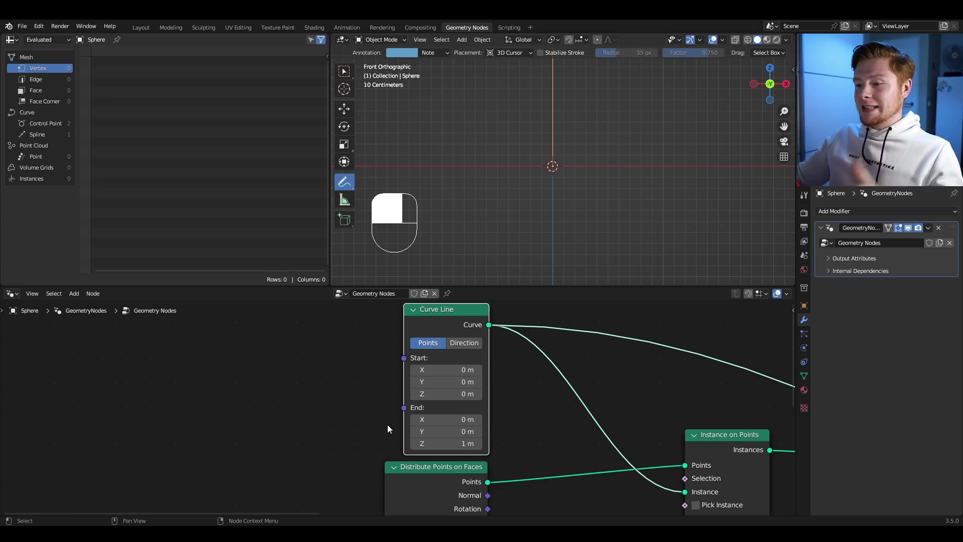
key("shift+a")
left_click(308, 340)
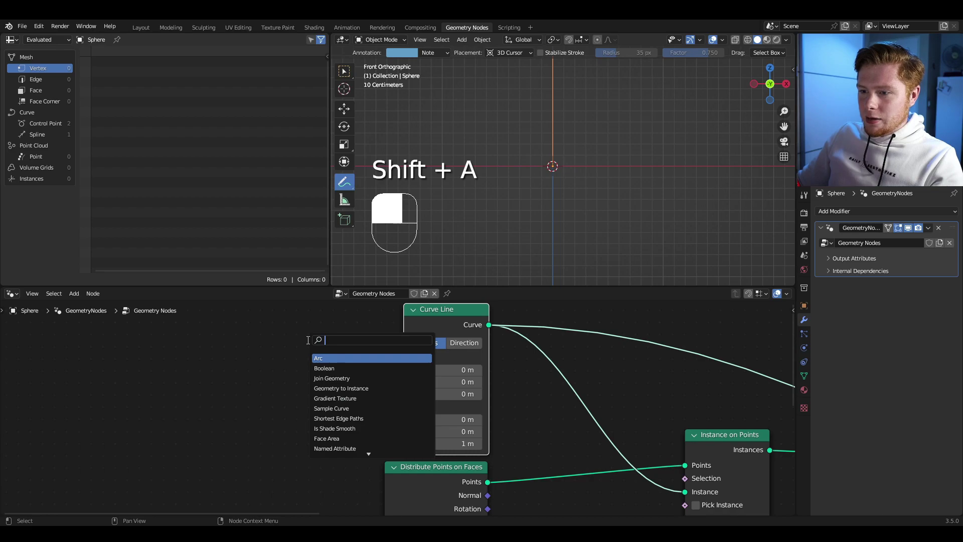
type("x")
left_click(330, 358)
left_click(307, 342)
key("shift+d")
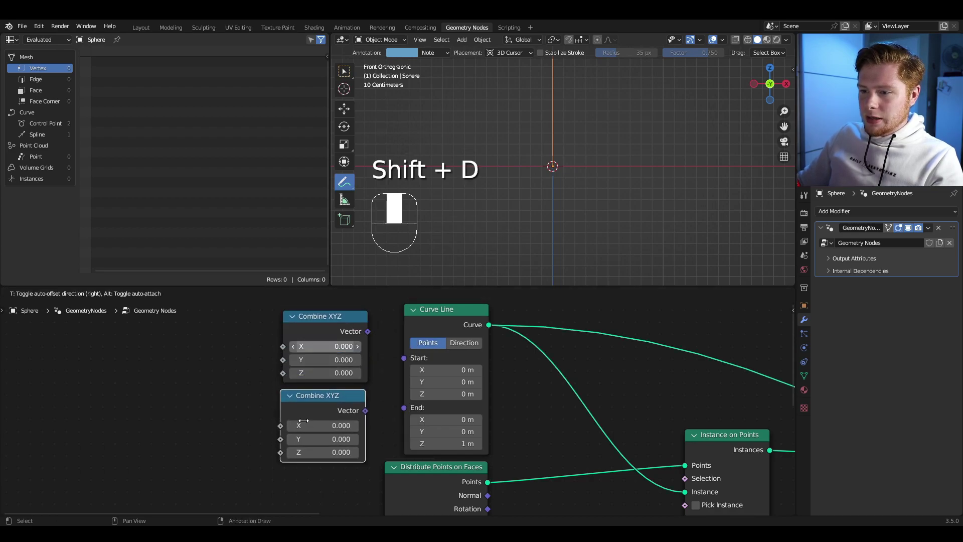
left_click(303, 420)
Connect the upper Combine XYZ to the Curve Line's Start input and the lower one to its End input.
left_click_drag(368, 331, 404, 357)
key("Escape")
left_click_drag(365, 411, 404, 372)
Add a Value node set to 0.5 and connect it to the Z input of the lower Combine XYZ.
middle_click_drag(239, 374, 383, 363)
key("shift+a")
type("value")
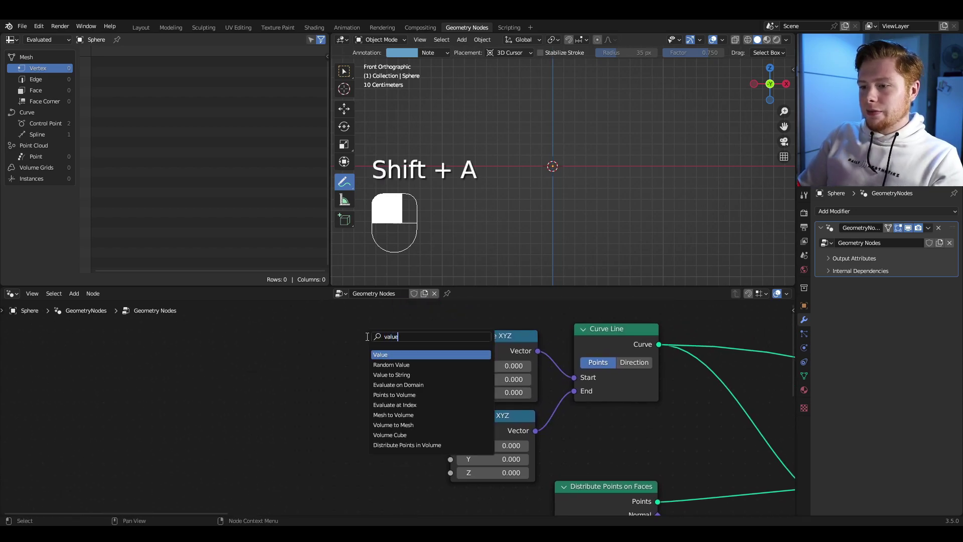
key("Return")
left_click(245, 405)
left_click(244, 404)
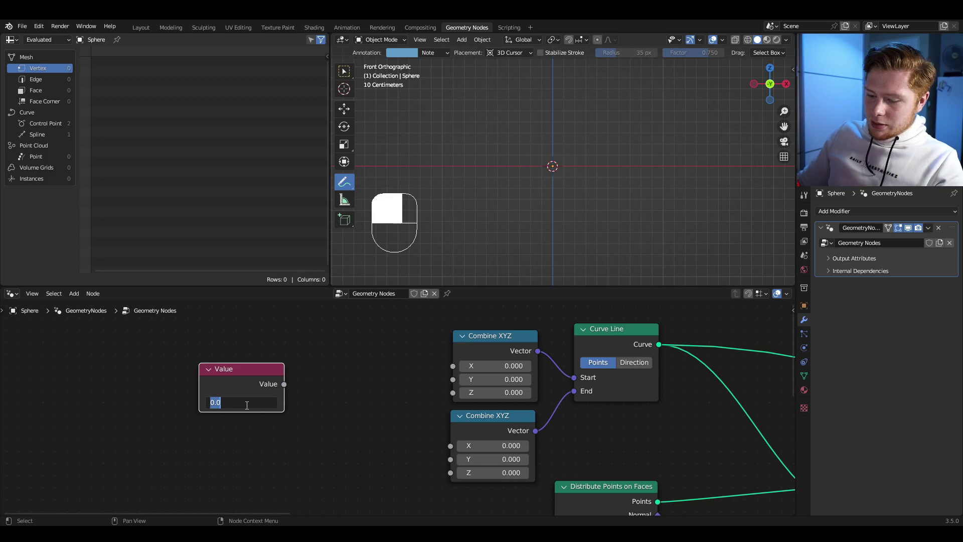
type(".5")
key("Return")
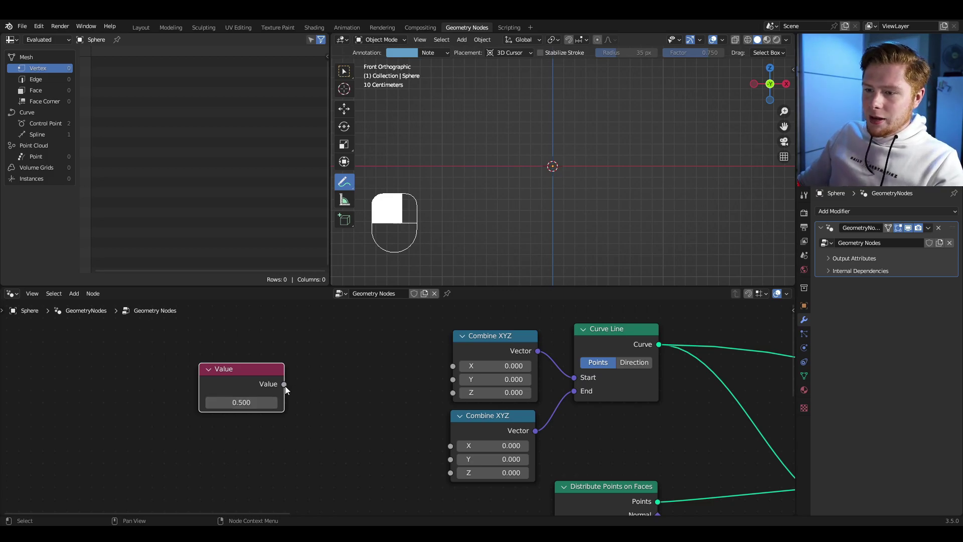
left_click_drag(281, 385, 450, 472)
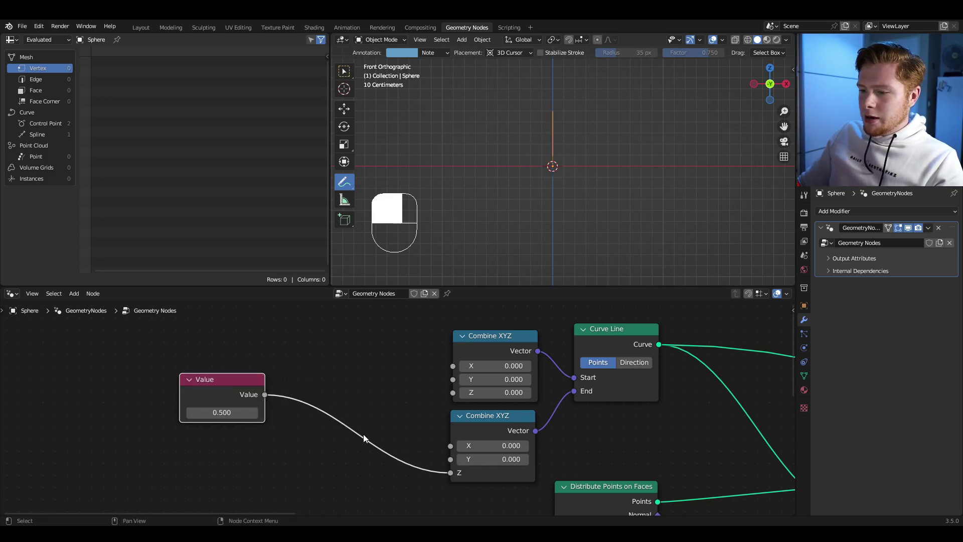
left_click(319, 332)
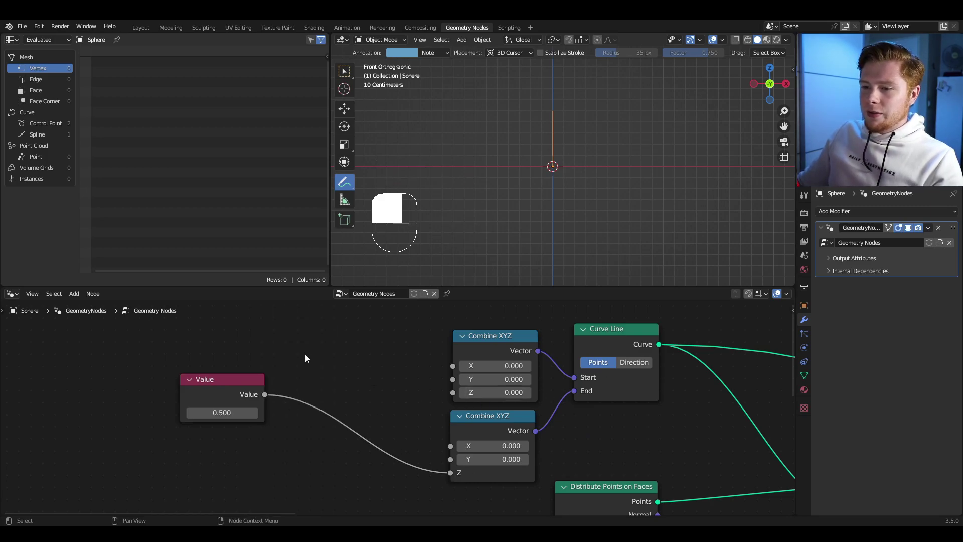
Add a Math node between the Value node and the upper Combine XYZ, and set its operation to Multiply.
key("shift+a")
type("math")
key("Return")
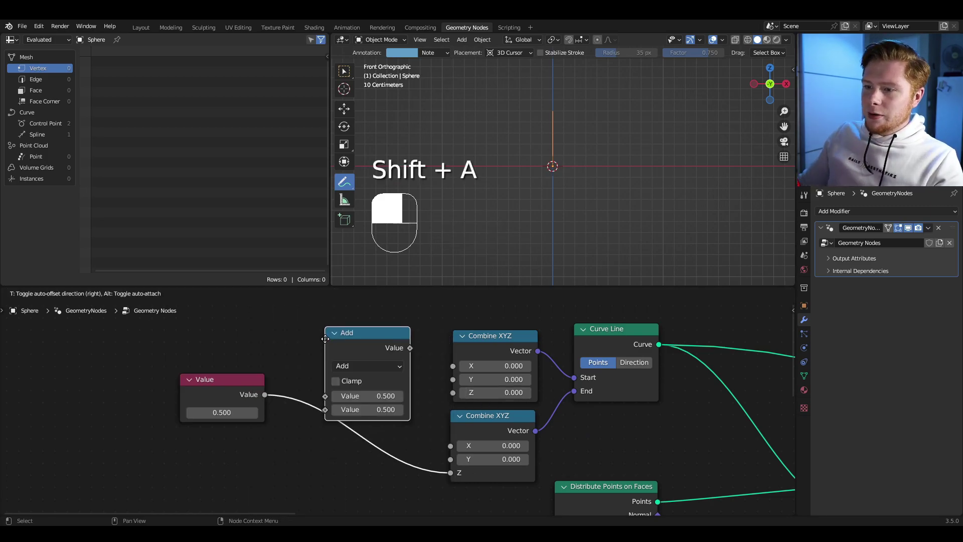
left_click(316, 326)
left_click(359, 350)
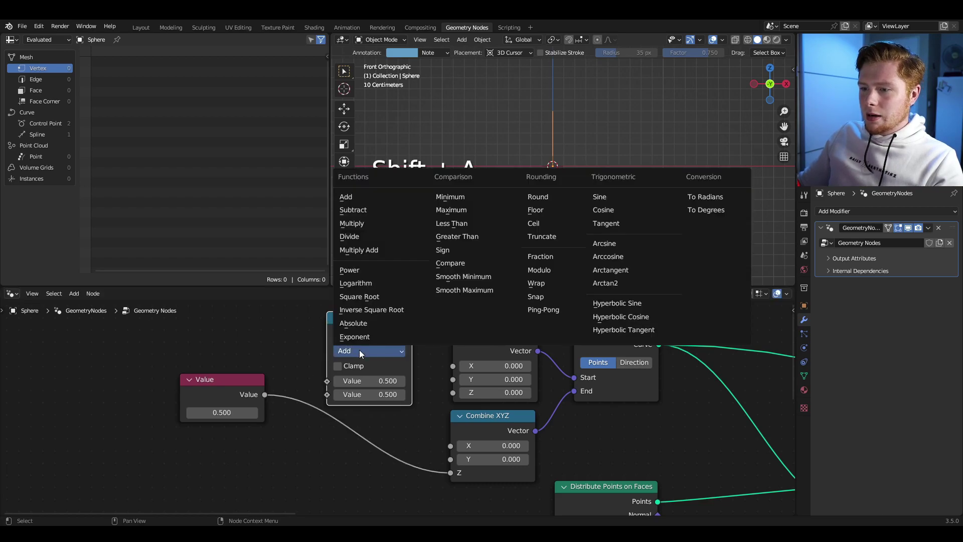
left_click(351, 223)
Multiply the Value node's output by -1 and feed the result into the Z input of the upper Combine XYZ.
left_click_drag(264, 395, 327, 381)
left_click(362, 395)
key("Return")
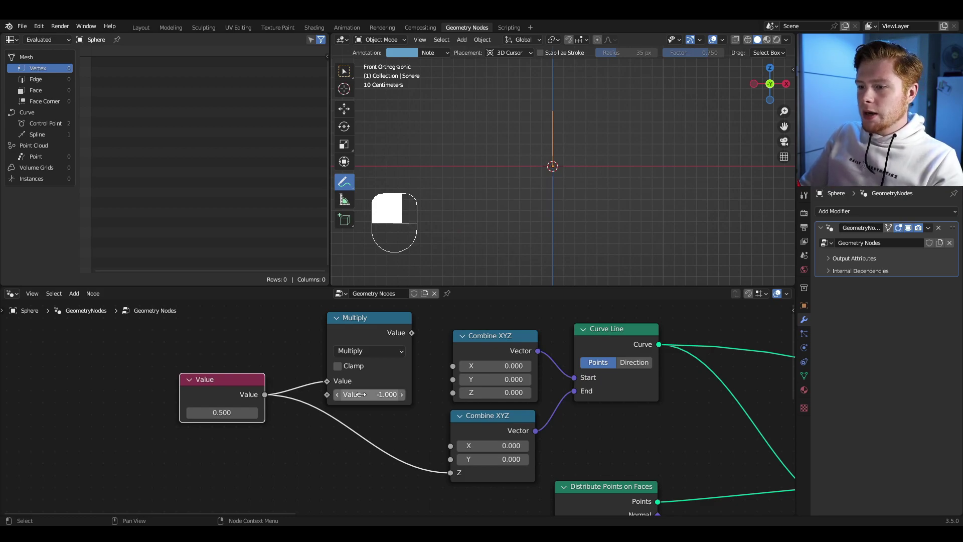
left_click_drag(412, 332, 454, 392)
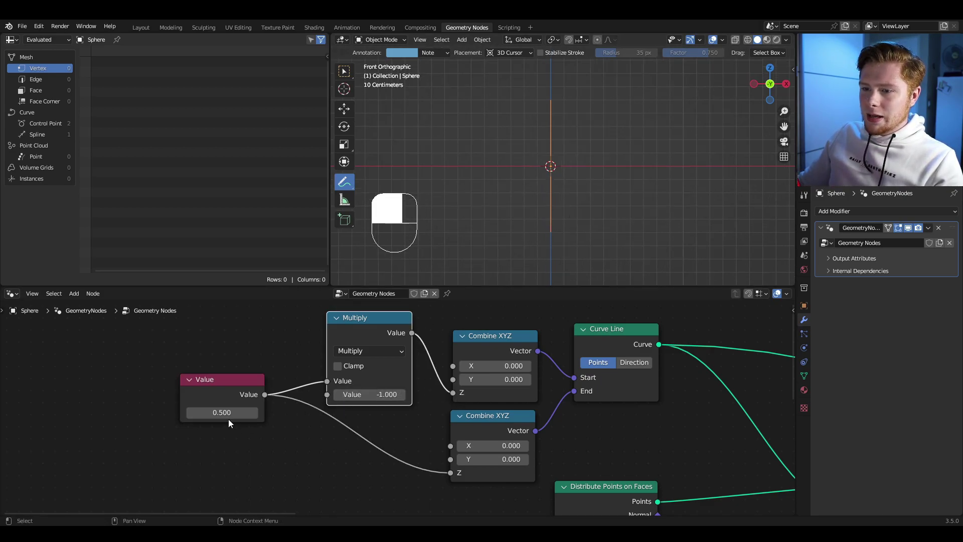
left_click_drag(228, 412, 249, 412, "shift")
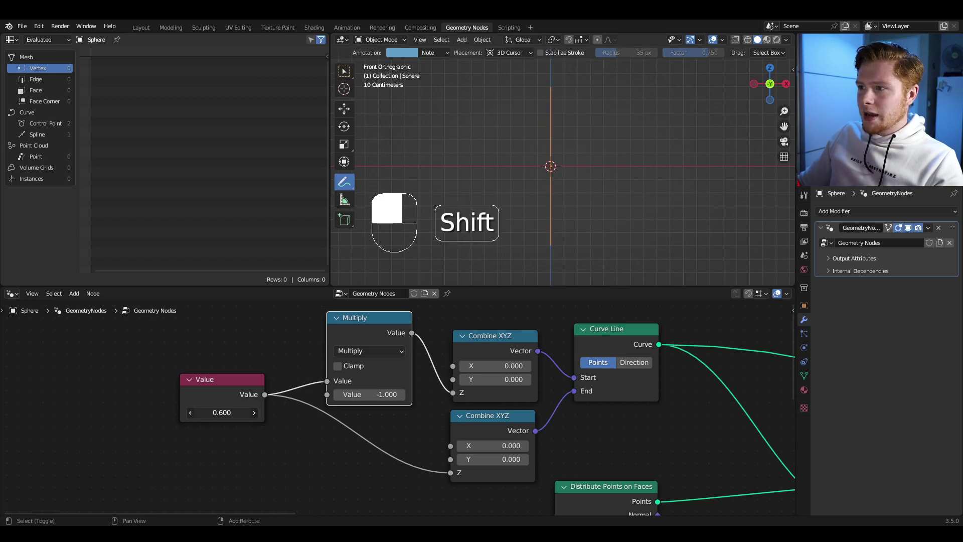
Link Join Geometry back to the Group Output and view the sphere with its scattered lines in perspective.
scroll(692, 476, "down", 6)
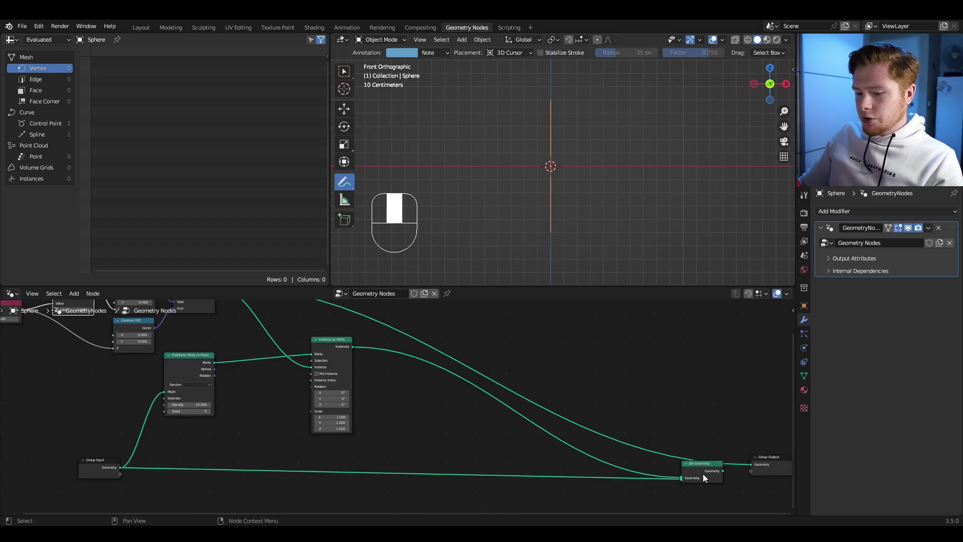
left_click(704, 475, "alt+shift")
middle_click_drag(314, 365, 424, 422)
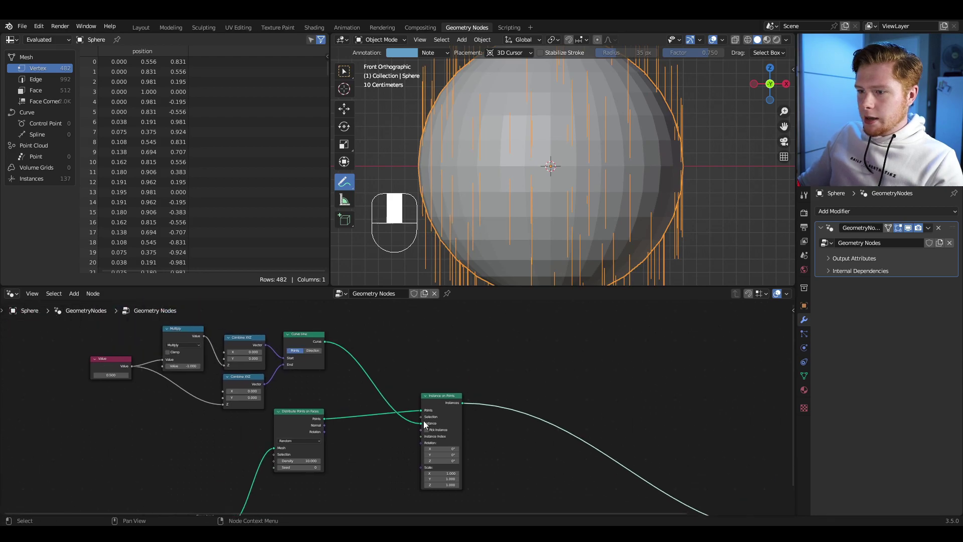
middle_click_drag(372, 341, 430, 359, "shift")
scroll(451, 176, "down", 2)
middle_click_drag(452, 176, 486, 207)
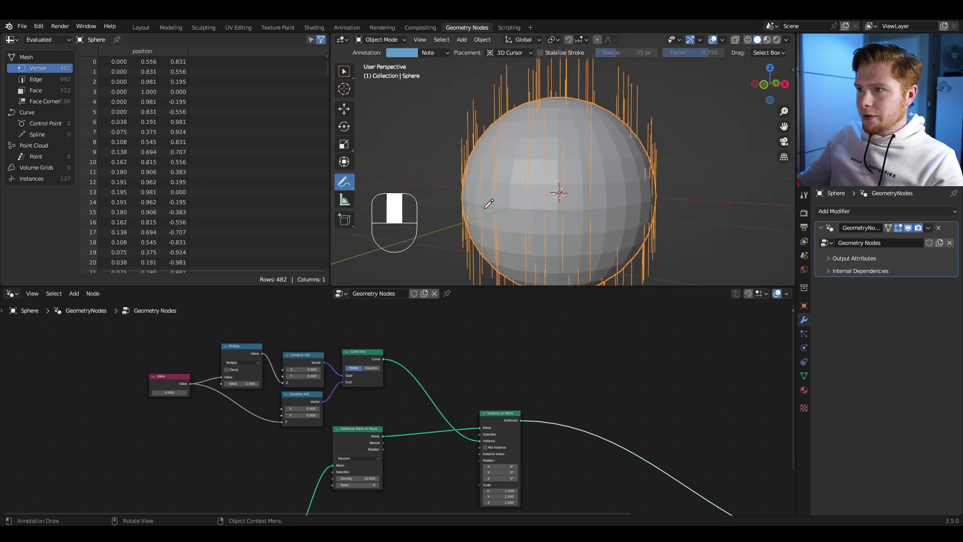
scroll(489, 203, "down", 3)
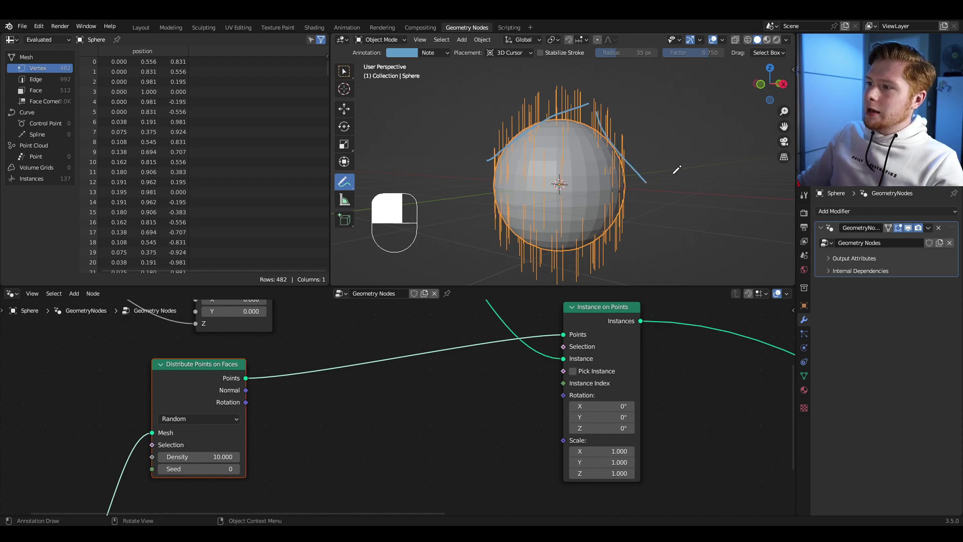
Add an Align Euler to Vector node between Distribute Points on Faces and Instance on Points.
key("shift+a")
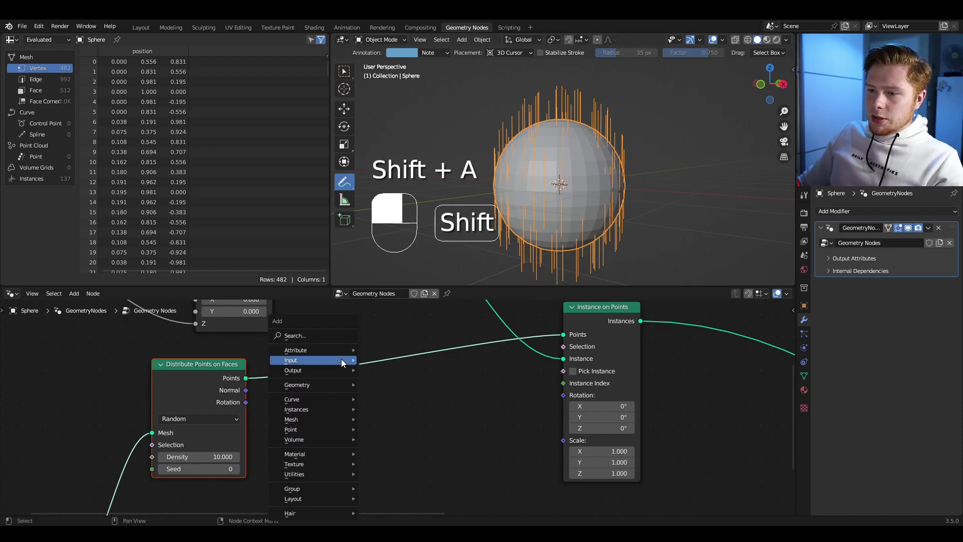
left_click(341, 337)
type("al")
key("Return")
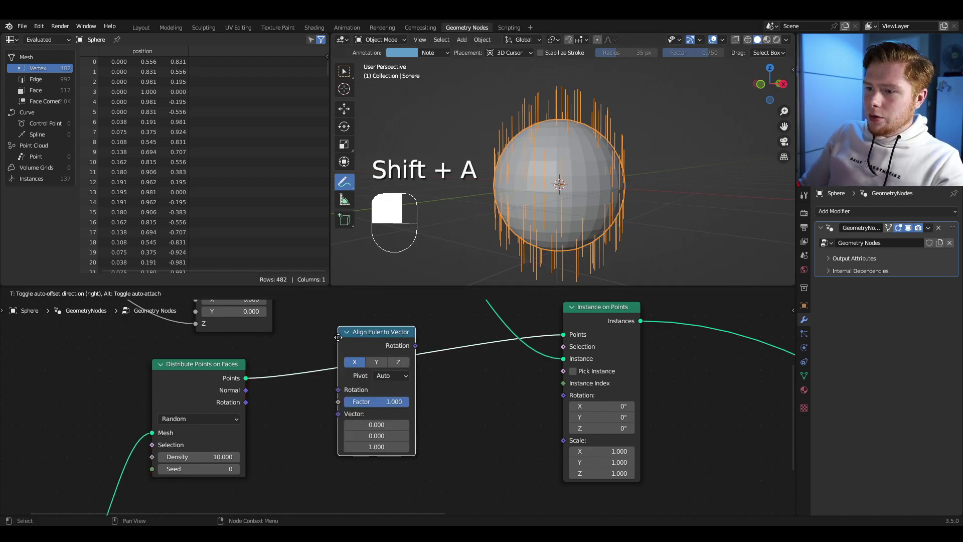
left_click(361, 388)
middle_click_drag(342, 413, 355, 363)
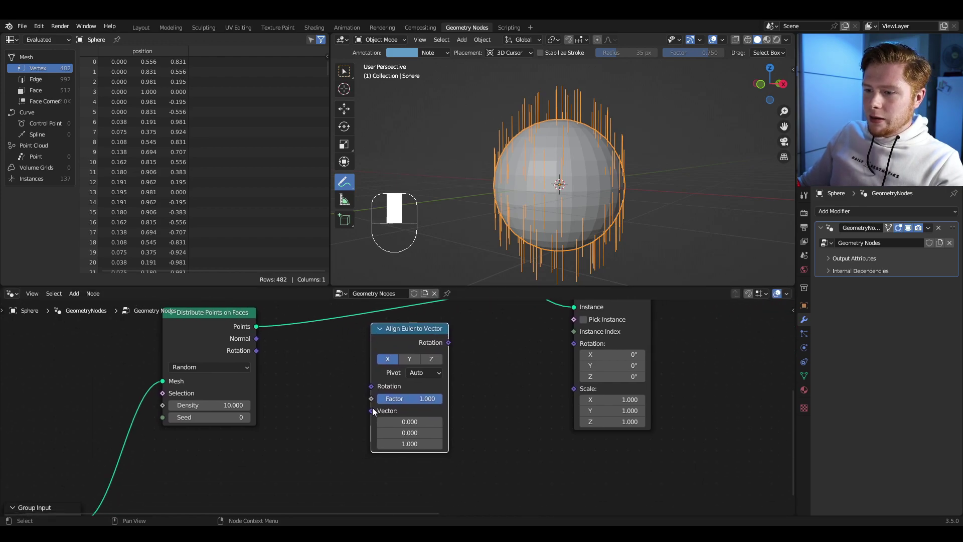
Connect the distributed points' Normal to Align Euler to Vector's Vector input and its Rotation output to Instance on Points' Rotation.
left_click_drag(256, 338, 370, 411)
middle_click_drag(451, 351, 398, 379)
left_click_drag(396, 370, 404, 372)
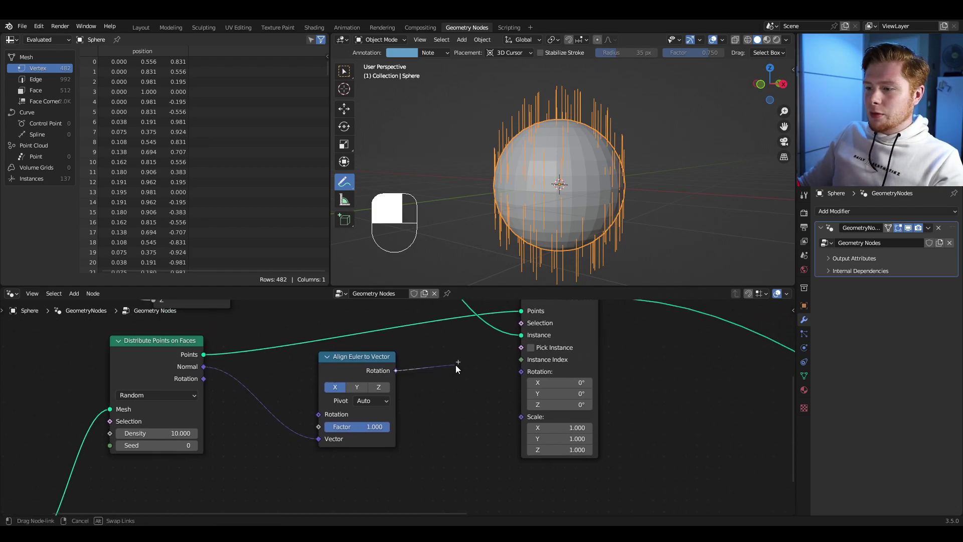
left_click_drag(521, 374, 522, 374)
middle_click_drag(491, 222, 524, 221)
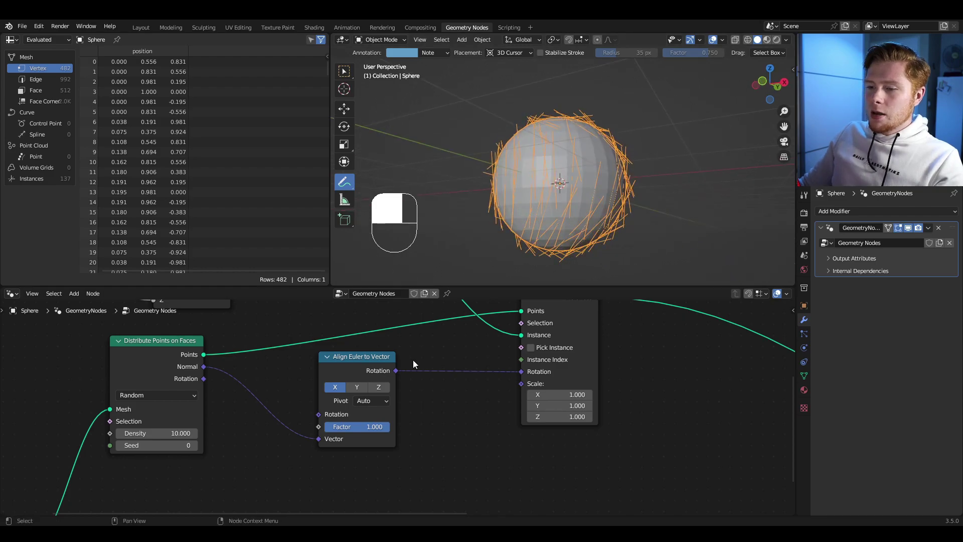
Move Align Euler to Vector nearer to Distribute Points on Faces and insert a Vector Math Add node on its Rotation link.
left_click_drag(364, 362, 318, 361)
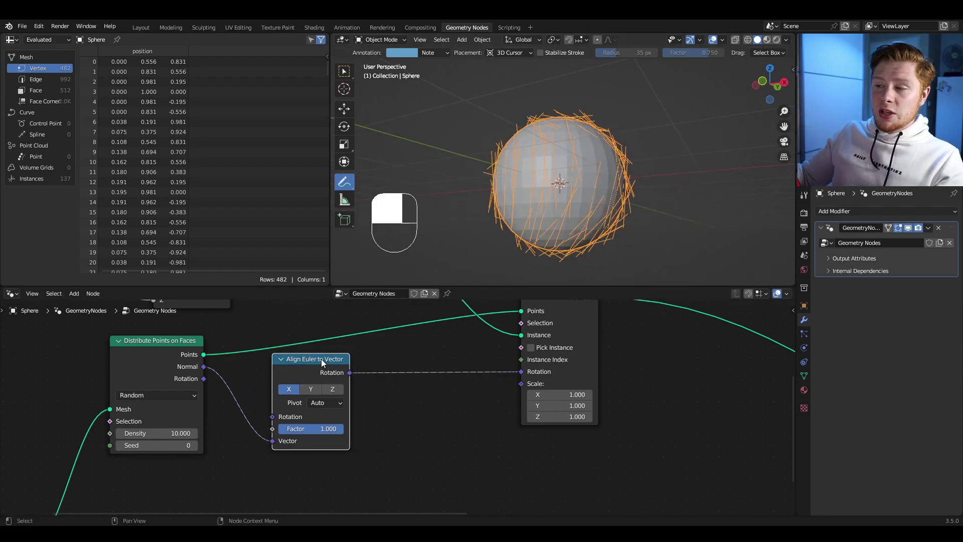
scroll(554, 224, "up", 1)
middle_click_drag(525, 267, 541, 251, "shift")
scroll(540, 250, "up", 1)
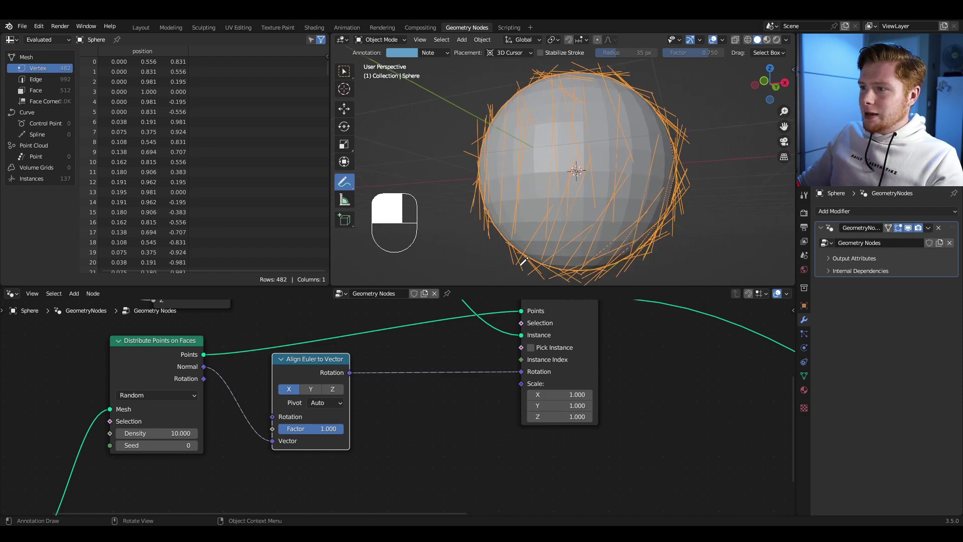
key("ctrl")
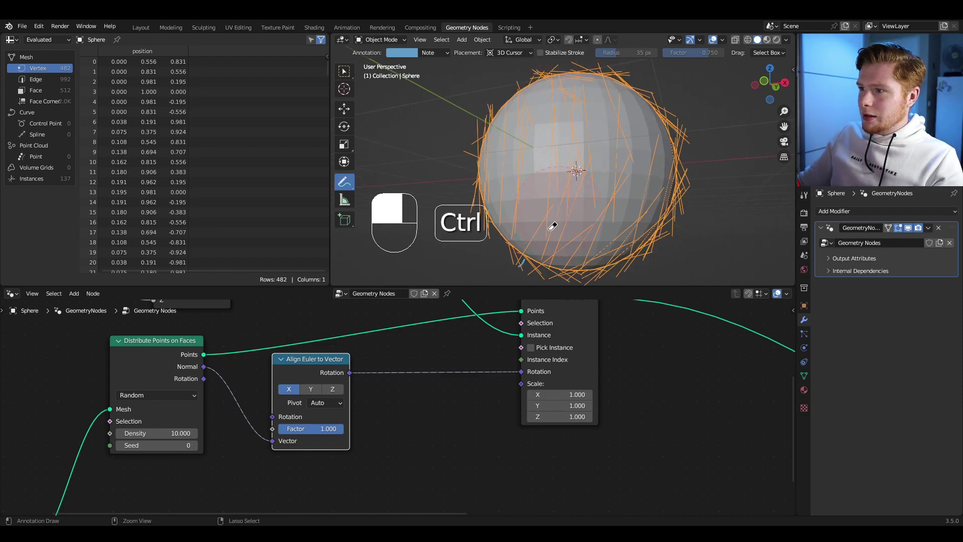
key("shift+a")
left_click(405, 338)
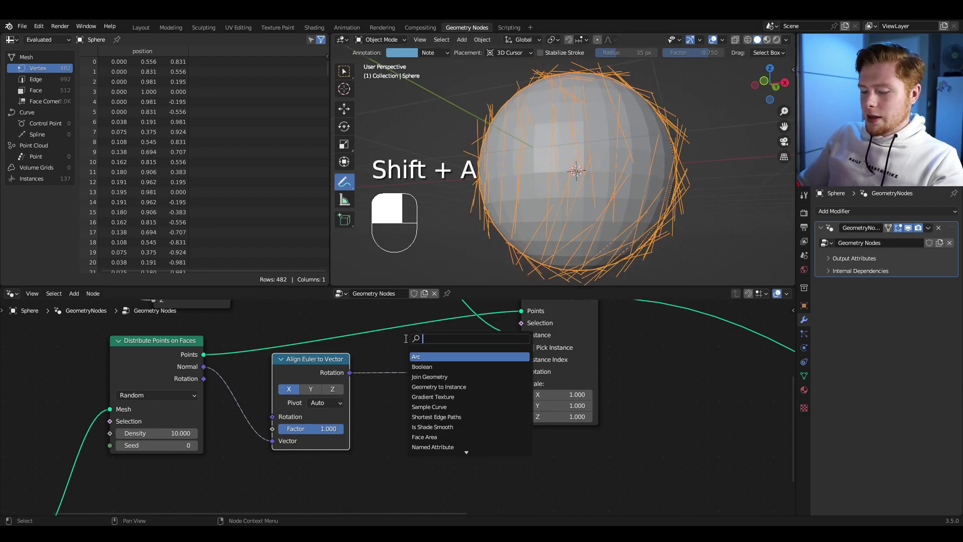
type("add")
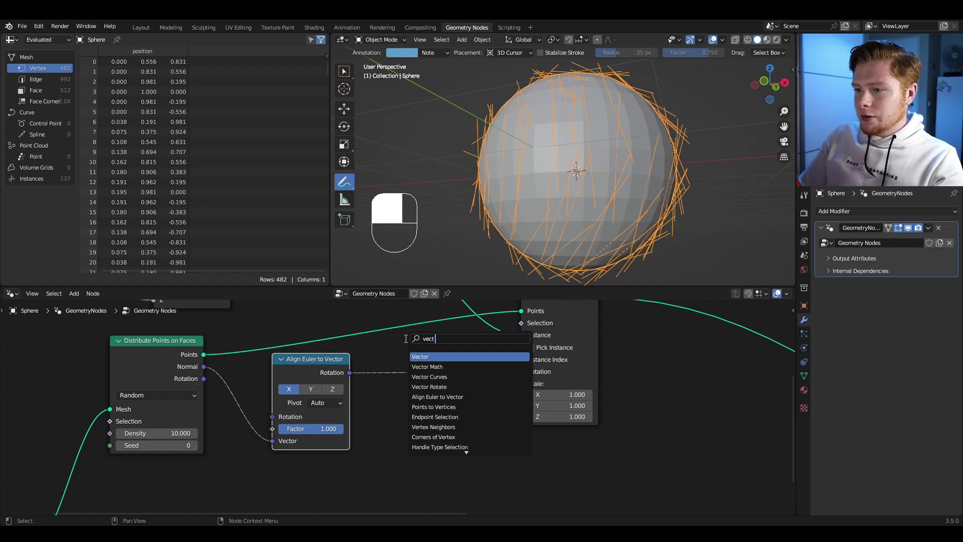
key("Down")
key("Return")
left_click_drag(405, 338, 399, 359)
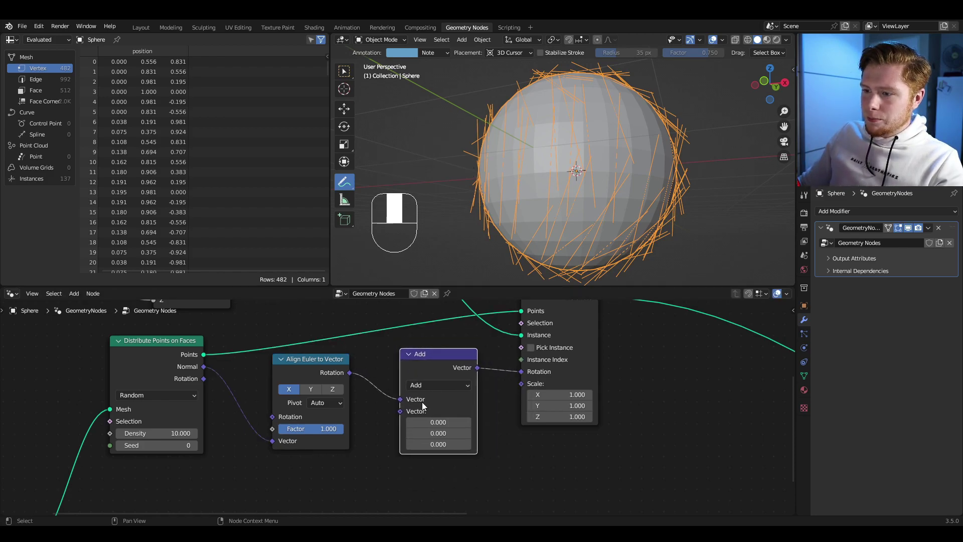
Add a Random Value node below Align Euler to Vector and set its data type to Vector.
middle_click_drag(376, 413, 430, 366)
key("shift+a")
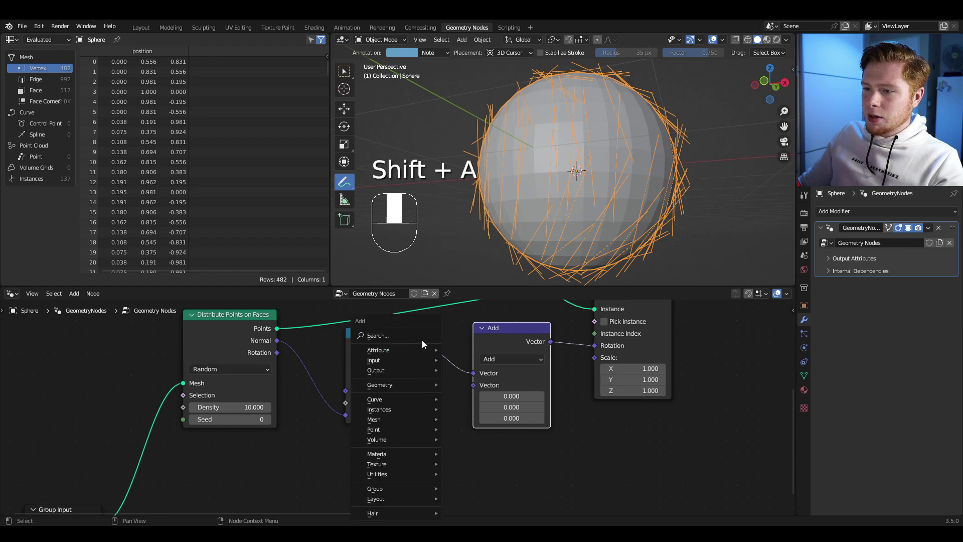
left_click(422, 339)
type("random")
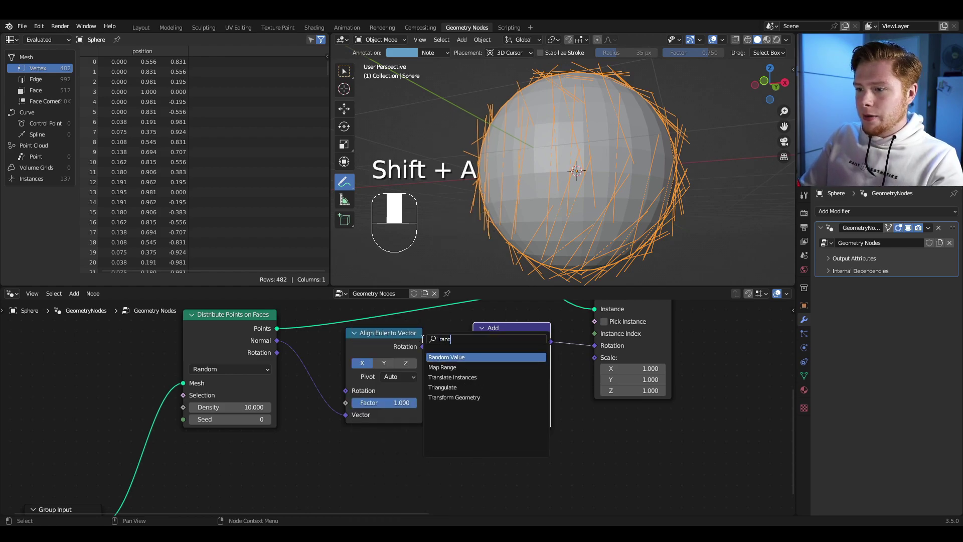
key("Return")
left_click(342, 437)
middle_click_drag(411, 475, 393, 402)
left_click(364, 390)
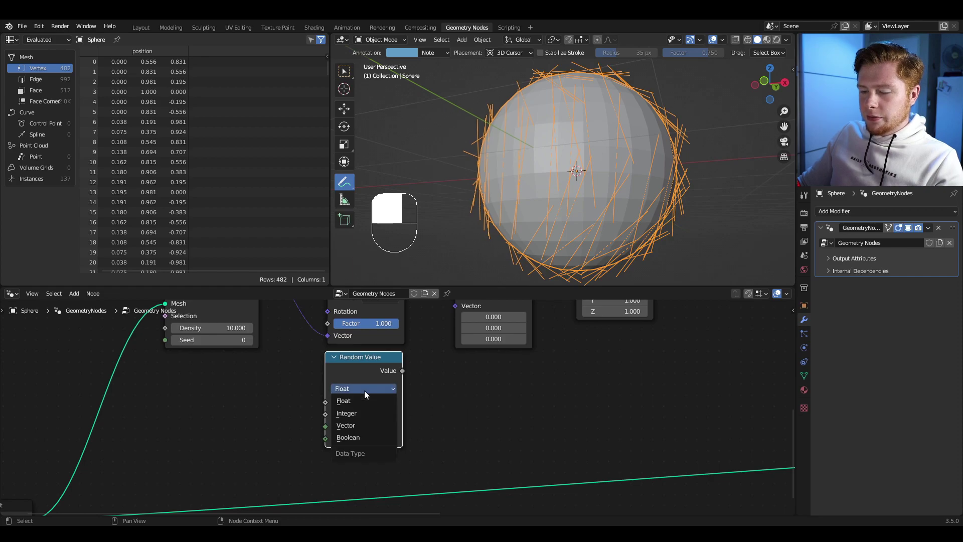
left_click(359, 424)
Set the Y and Z components of the Random Value node's Max to 0.
middle_click_drag(469, 412, 417, 435)
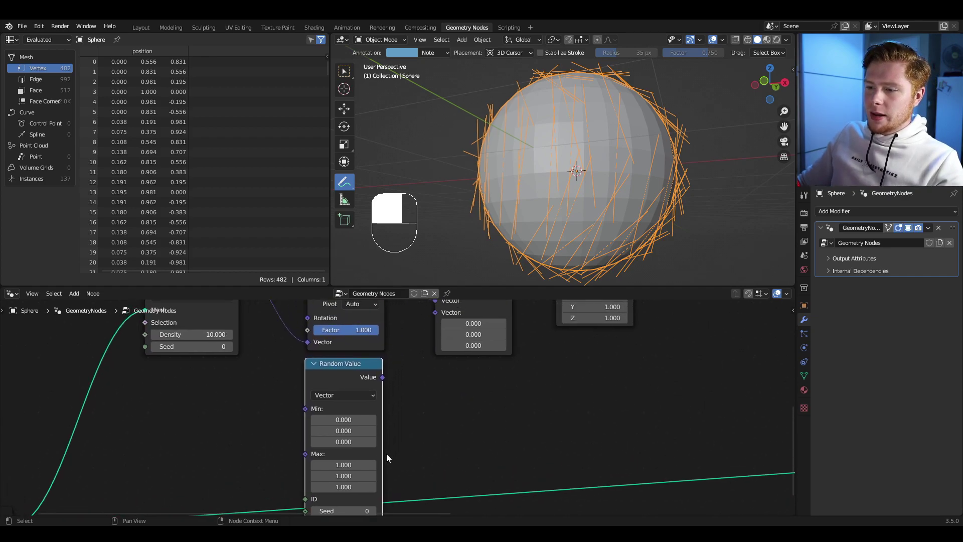
left_click(345, 476)
type("0")
key("Return")
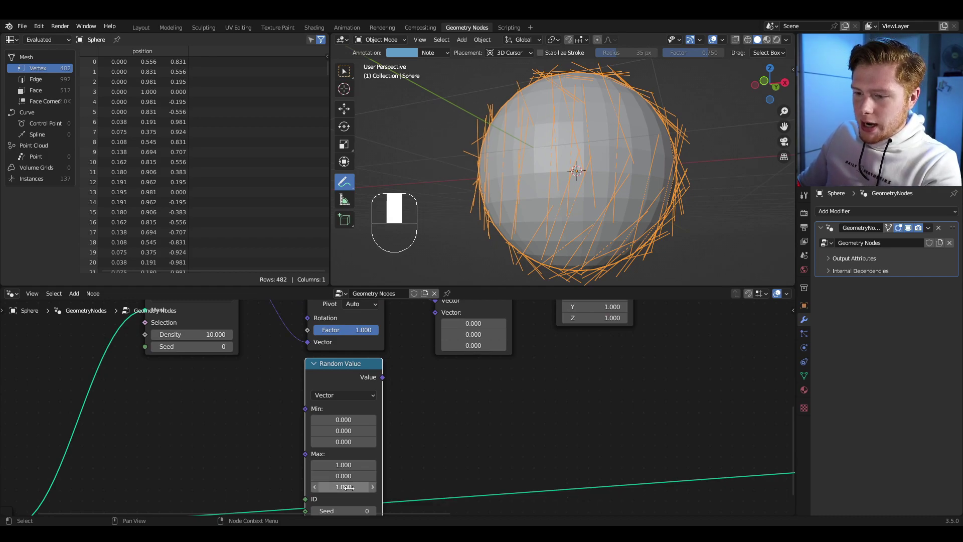
left_click(349, 486)
type("0")
key("Return")
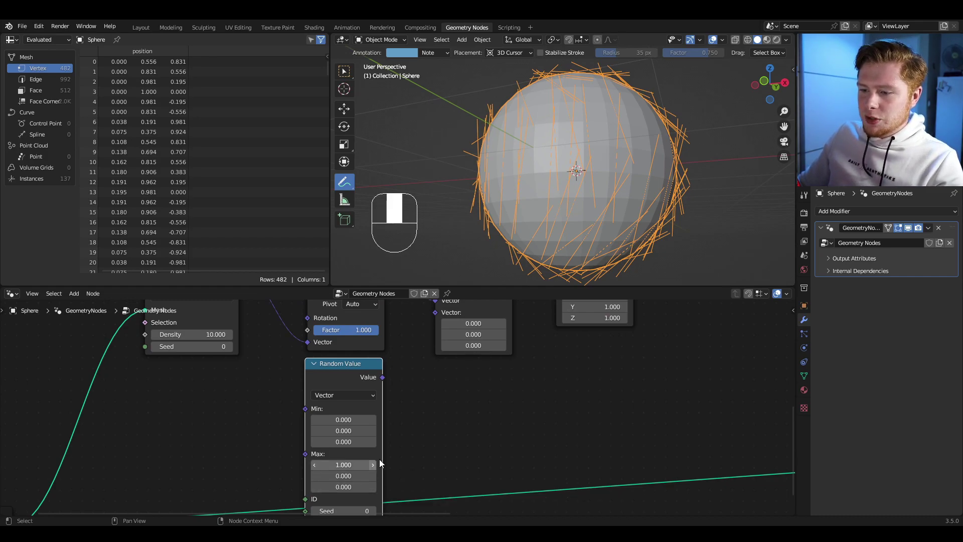
Connect the Random Value output to the second Vector input of the Add node.
middle_click_drag(380, 462, 365, 440)
left_click_drag(363, 423, 410, 361)
middle_click_drag(494, 351, 491, 384)
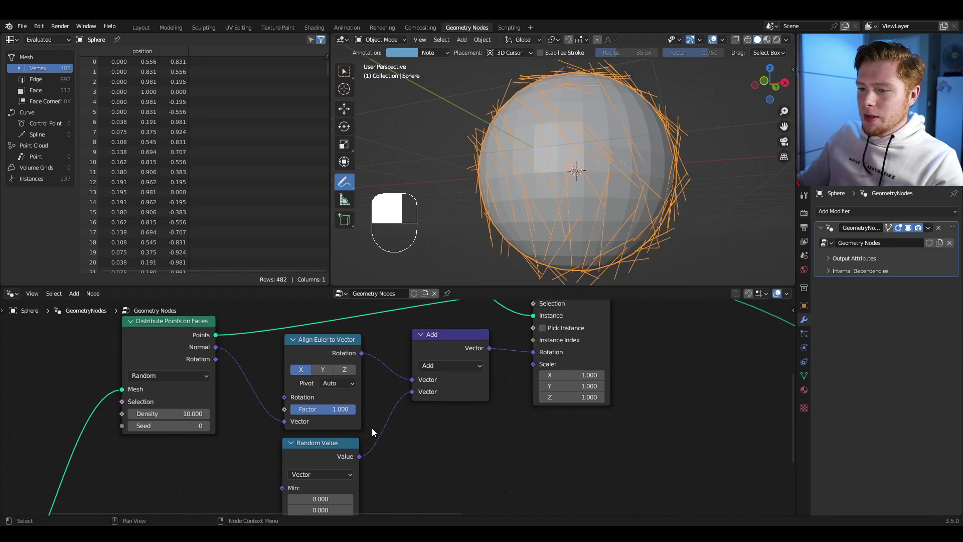
Set the X component of the vector Random Value node's Max to 26.
middle_click_drag(372, 429, 410, 341)
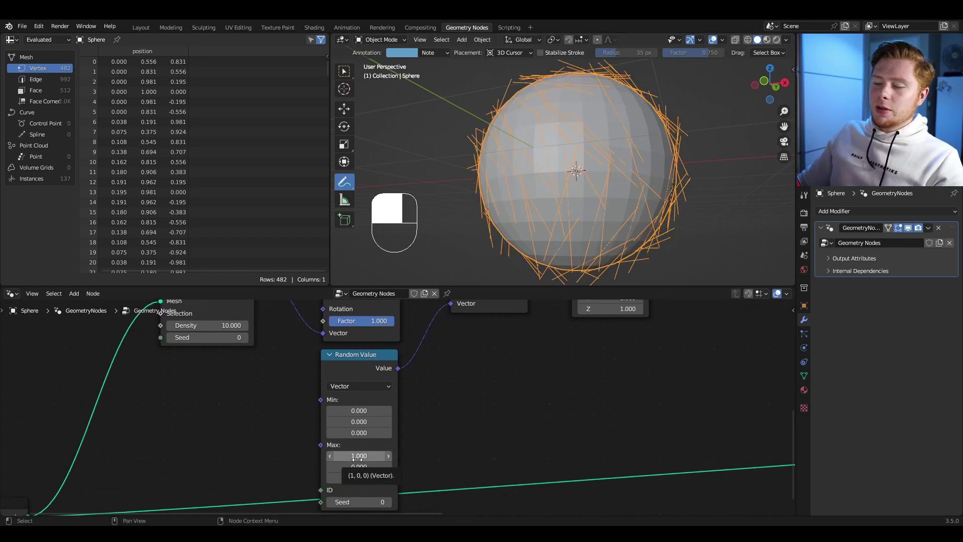
left_click_drag(348, 456, 399, 457)
scroll(712, 200, "down", 2)
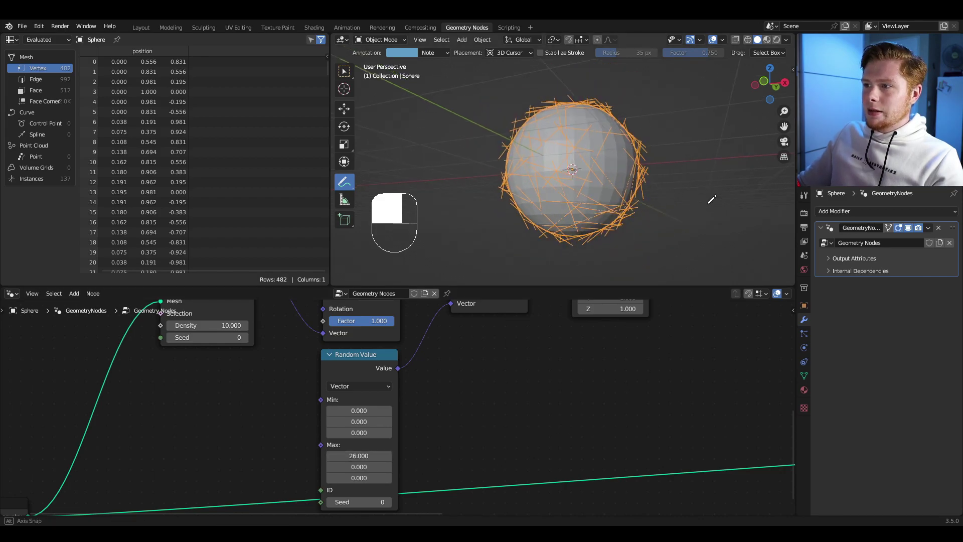
middle_click_drag(712, 200, 550, 226)
scroll(430, 437, "down", 3)
Add a float Random Value node below Instance on Points and connect its Value output to the Scale input.
middle_click_drag(597, 358, 452, 404)
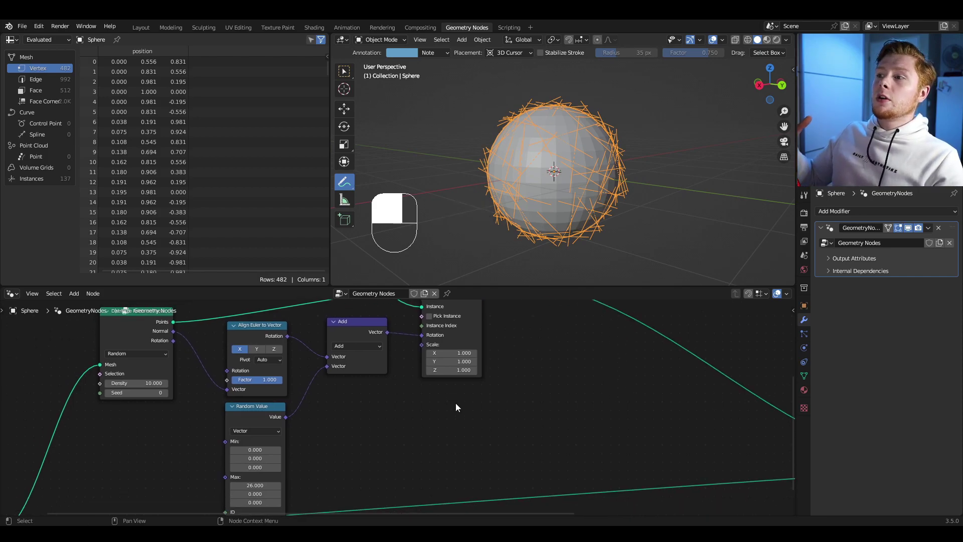
key("shift+a")
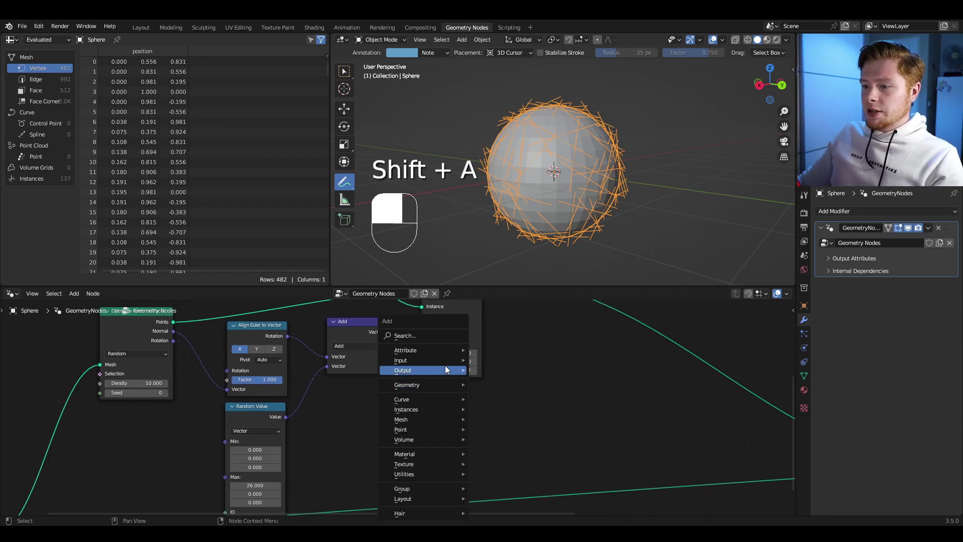
left_click(442, 336)
type("rand")
key("Return")
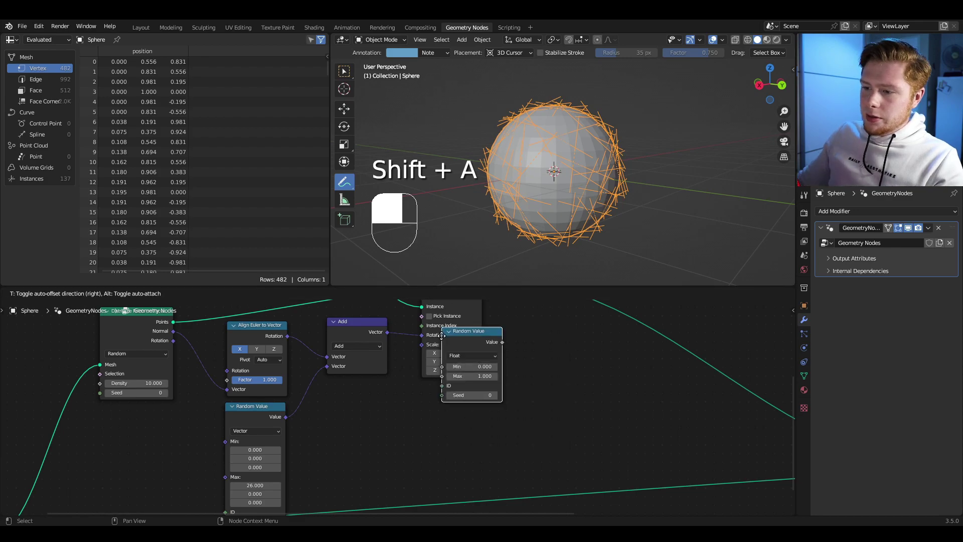
left_click(422, 391)
left_click_drag(482, 397, 423, 345)
Set the Scale Random Value node's Min to -0.360 and Max to 2.270.
middle_click_drag(563, 390, 546, 415, "ctrl")
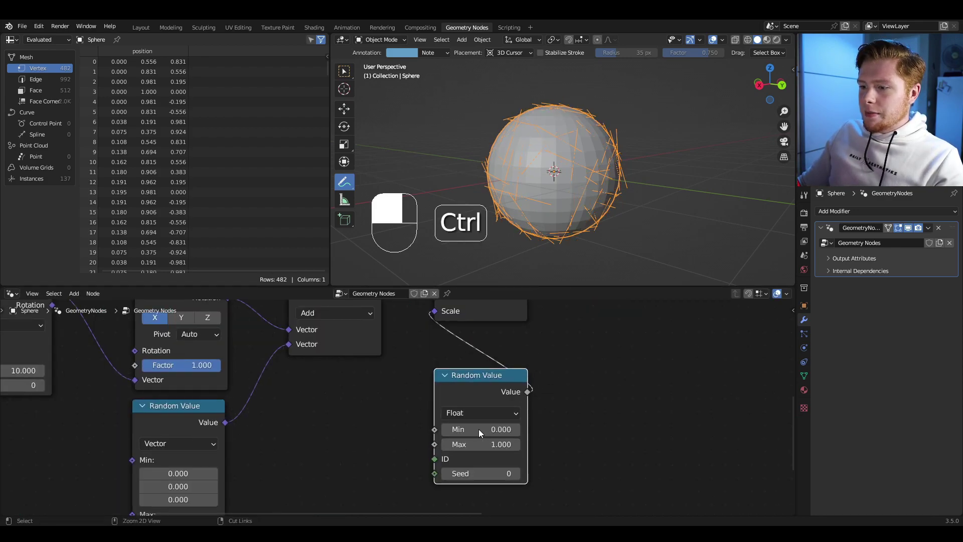
double_click(503, 432)
type("1")
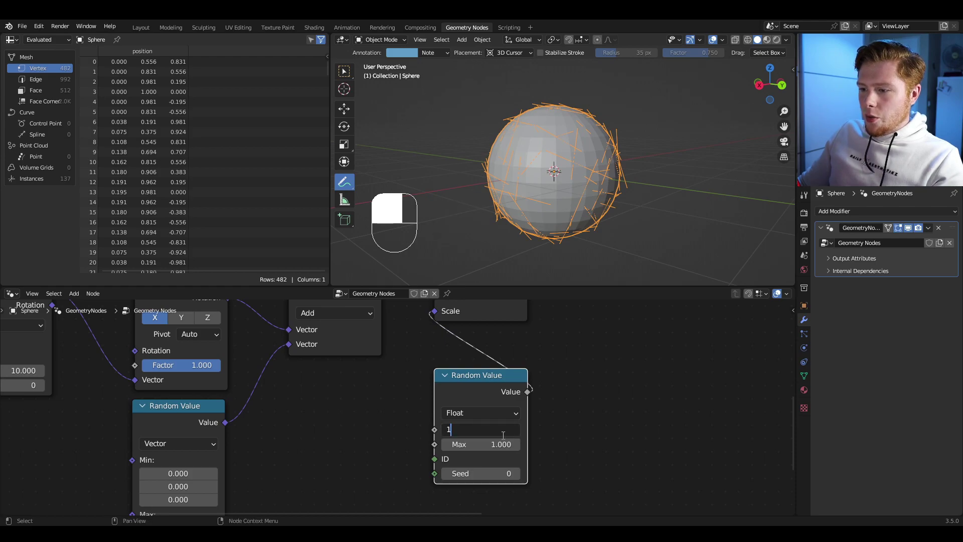
key("Return")
middle_click_drag(557, 456, 478, 452, "shift")
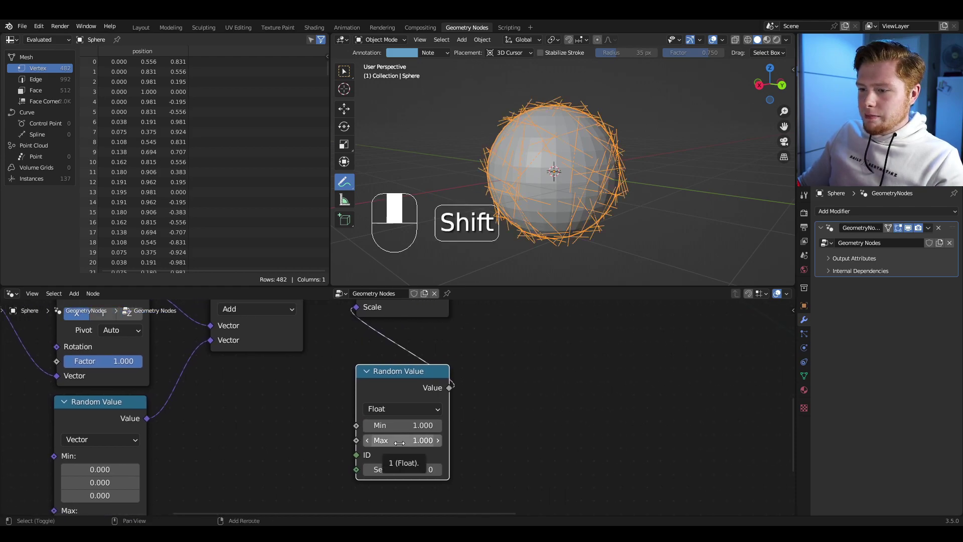
mouse_move(399, 440)
left_mouse_down("shift")
mouse_move(444, 440)
mouse_move(421, 440)
mouse_move(411, 426)
left_mouse_up("shift")
left_click_drag(412, 372, 412, 344)
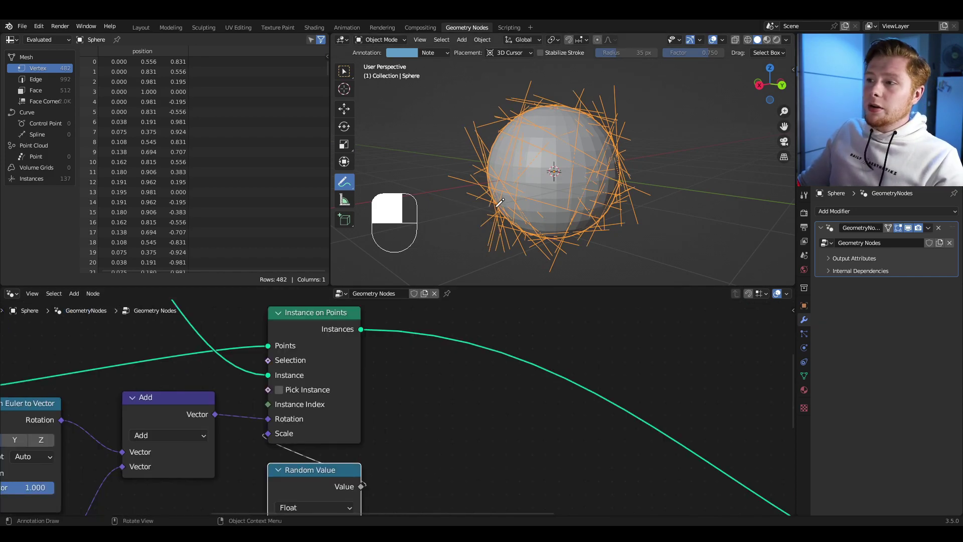
Draw an arc annotation beside the sphere to illustrate a curved line, and erase it.
middle_click_drag(503, 212, 500, 167, "shift")
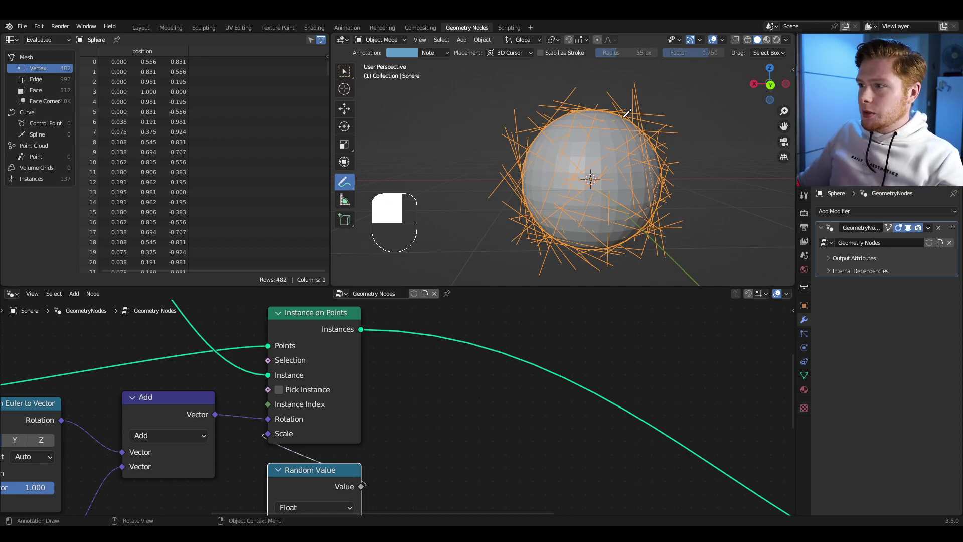
middle_click_drag(626, 113, 611, 118, "shift")
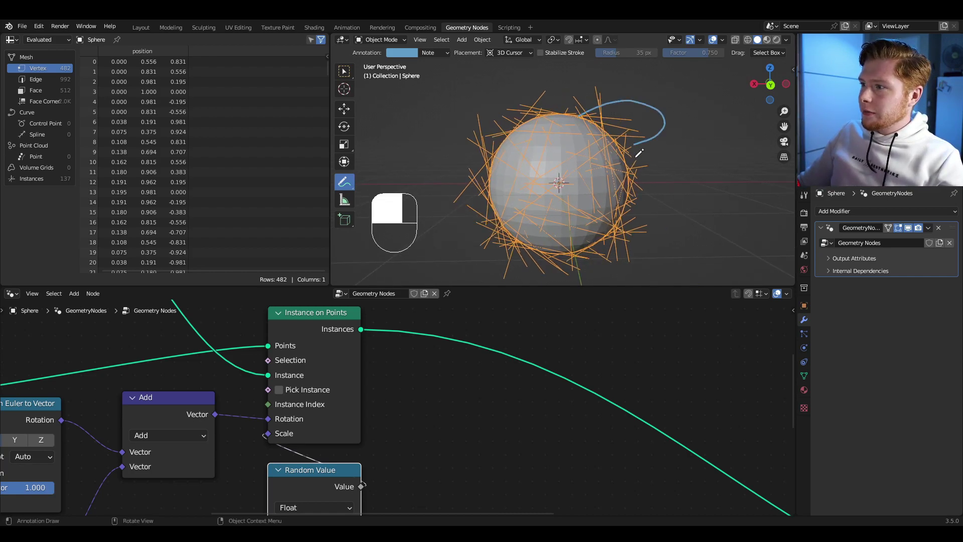
mouse_move(464, 248)
left_mouse_down("ctrl")
mouse_move(517, 253)
mouse_move(666, 112)
left_mouse_up("ctrl")
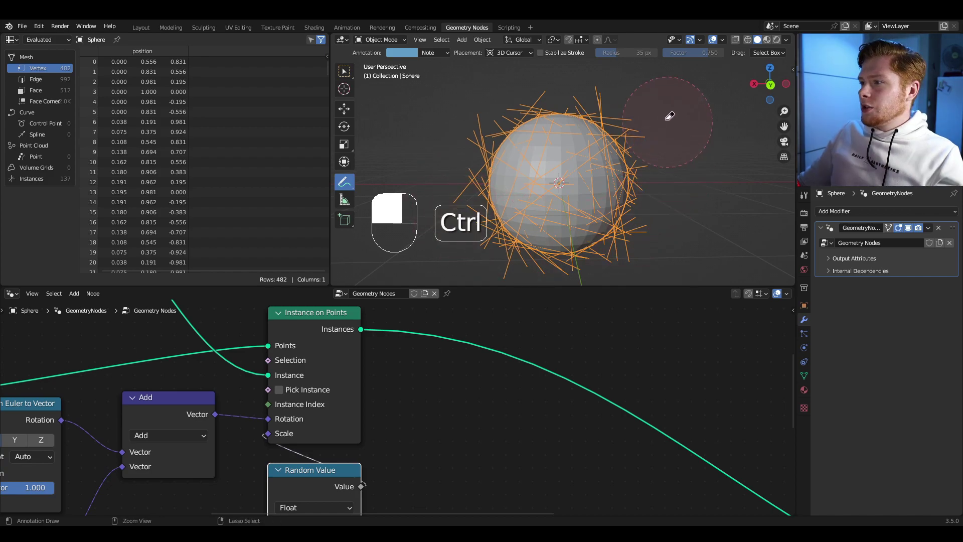
Insert a Set Spline Type node after Instance on Points, set it to Bezier, and place it close to that node.
middle_click_drag(578, 365, 486, 387)
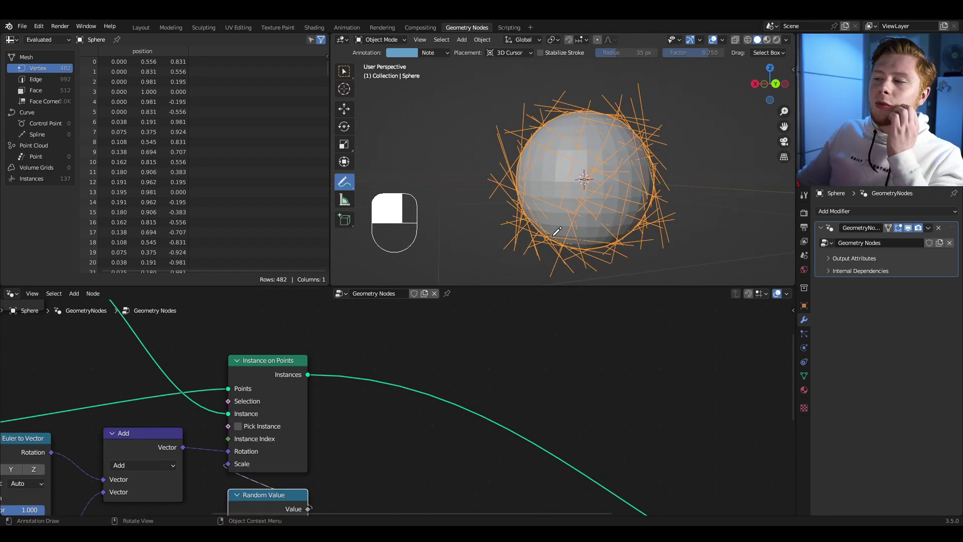
middle_click_drag(564, 230, 552, 231)
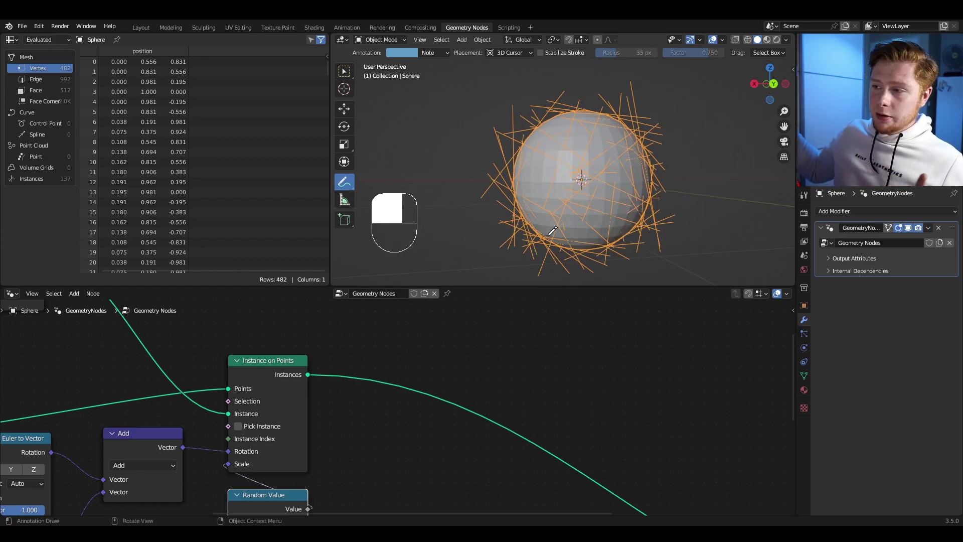
key("BackSpace")
key("BackSpace")
key("shift+a")
type("set splin")
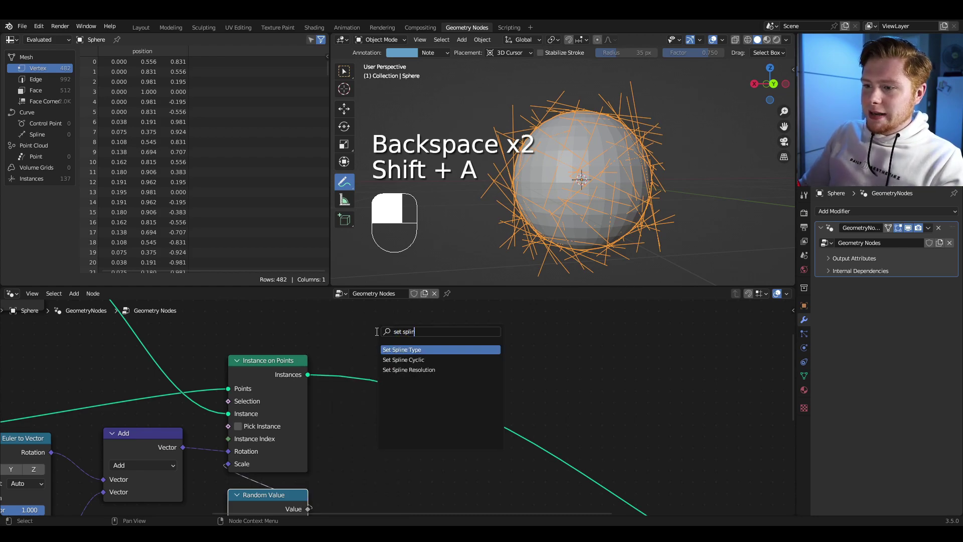
key("Return")
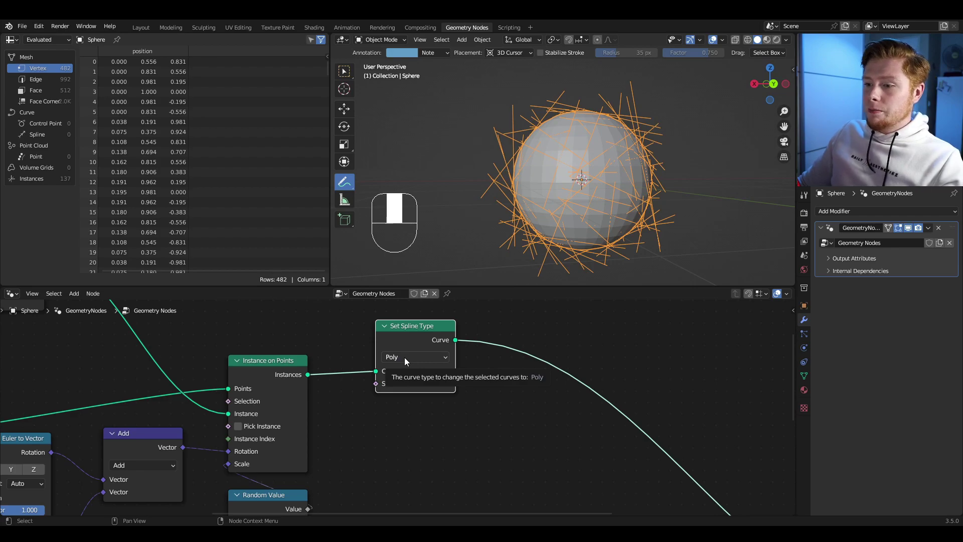
left_click(402, 356)
left_click(410, 394)
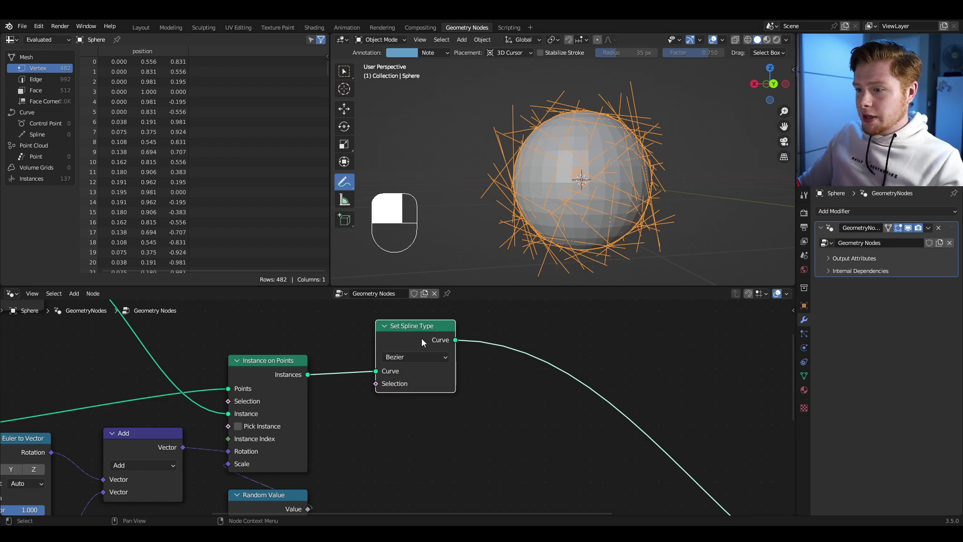
left_click_drag(421, 338, 396, 362)
Insert a Set Handle Positions node on the link after Set Spline Type.
middle_click_drag(499, 406, 431, 414)
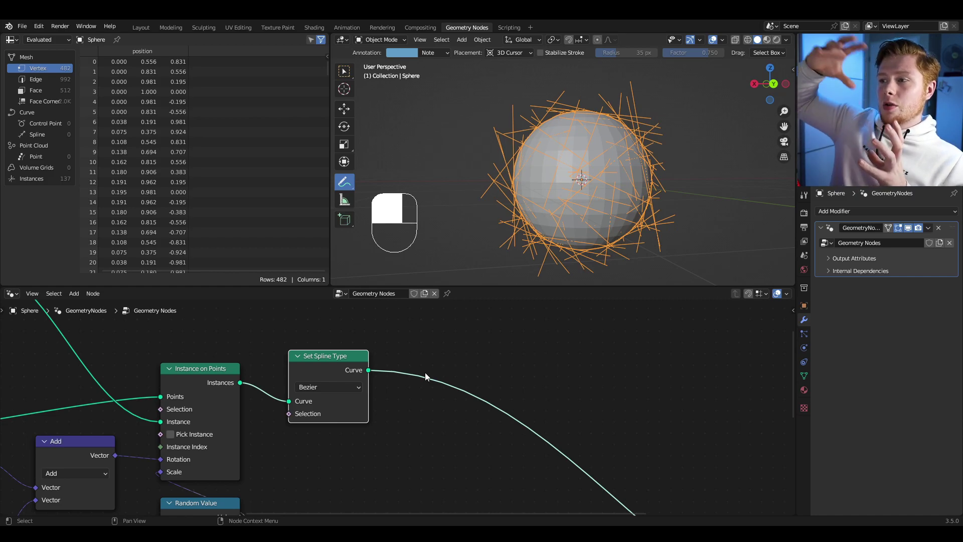
key("shift+a")
type("set hand")
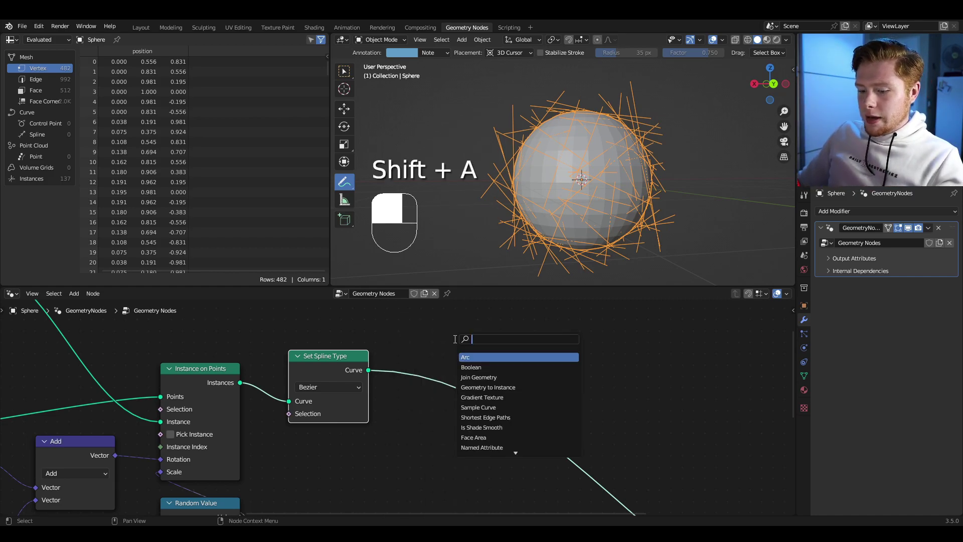
key("Down")
key("Return")
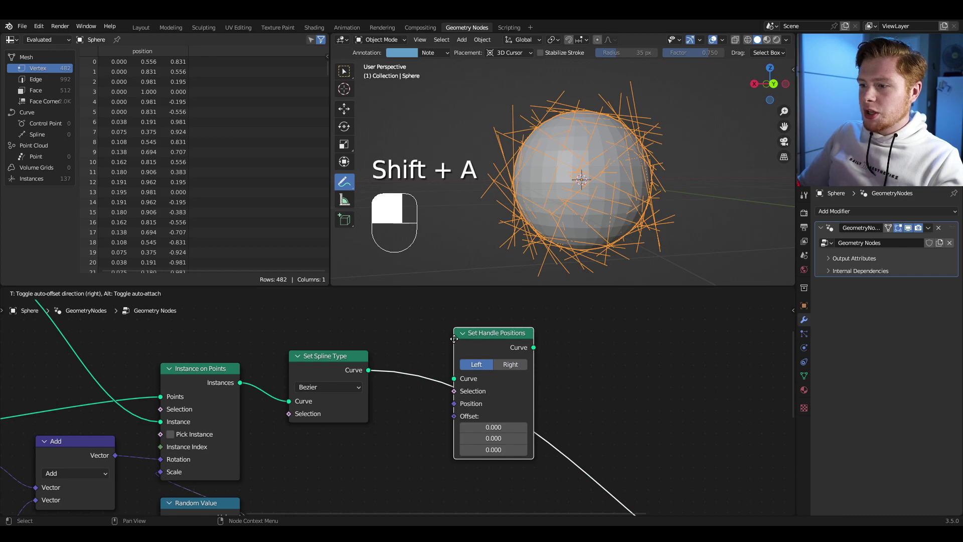
left_click(455, 339)
Sketch a looped curve annotation beside the sphere to illustrate bezier handles, and undo it.
middle_click_drag(522, 211, 521, 164)
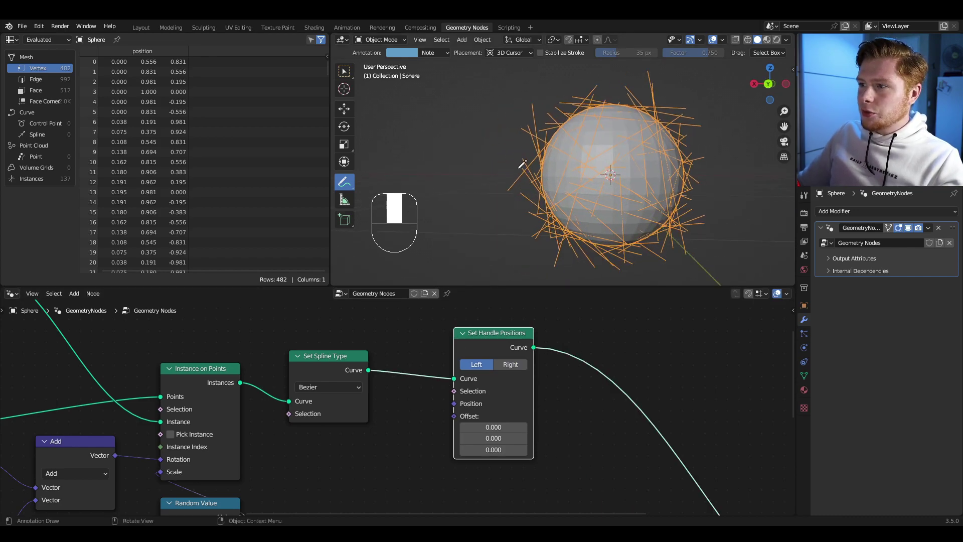
left_click(507, 191)
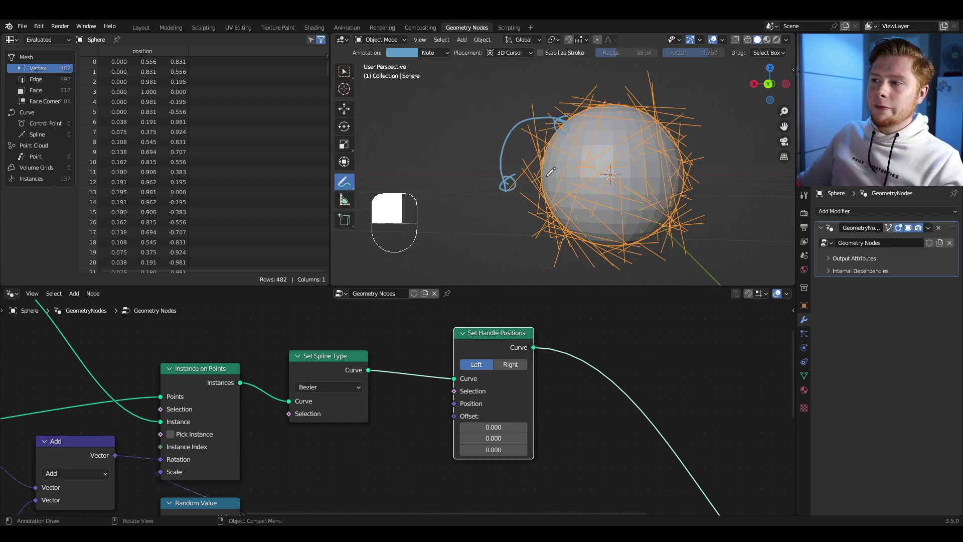
key("ctrl+z")
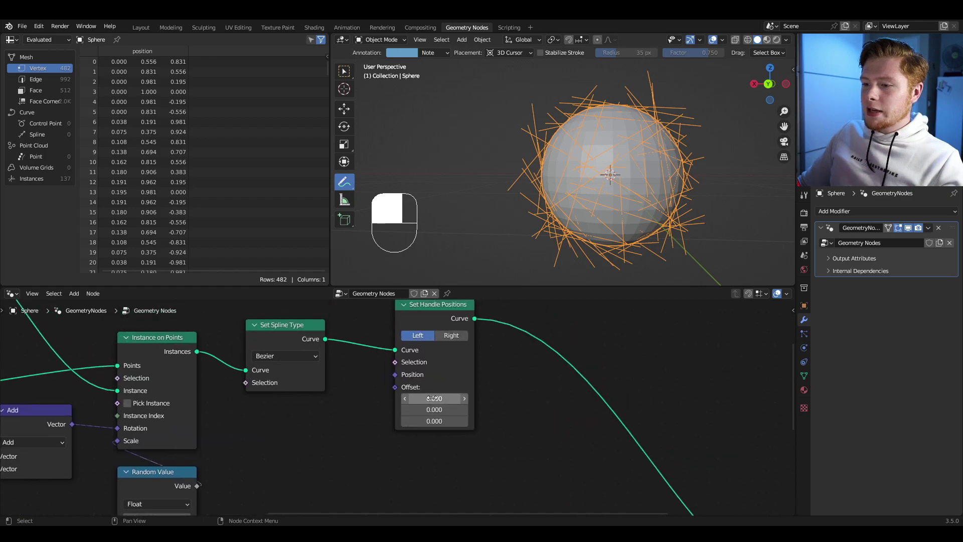
Set the X offset of the left-handle Set Handle Positions node to 0.920.
left_click_drag(435, 399, 590, 398, "shift")
middle_click_drag(680, 168, 624, 228, "shift")
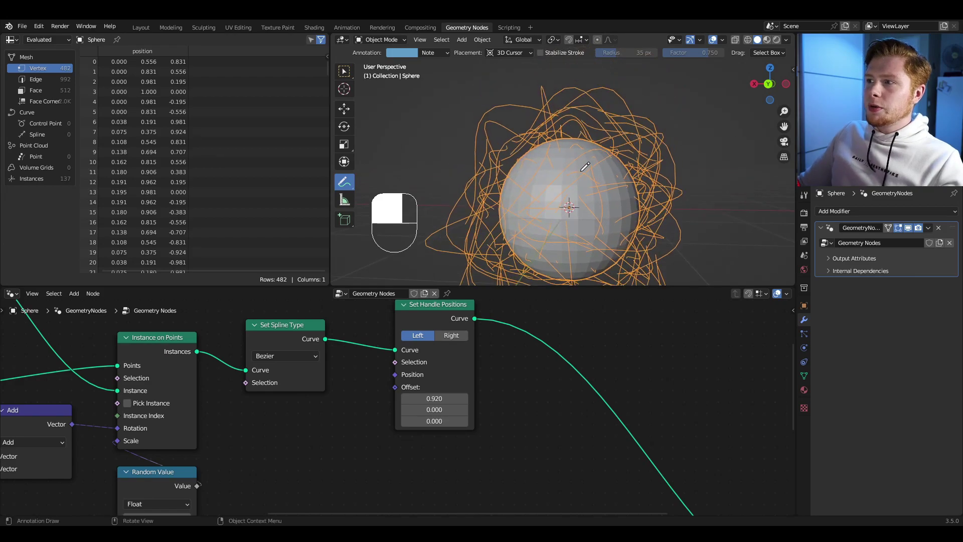
middle_click_drag(582, 170, 605, 171)
middle_click_drag(539, 173, 602, 175, "shift")
middle_click_drag(426, 350, 420, 373)
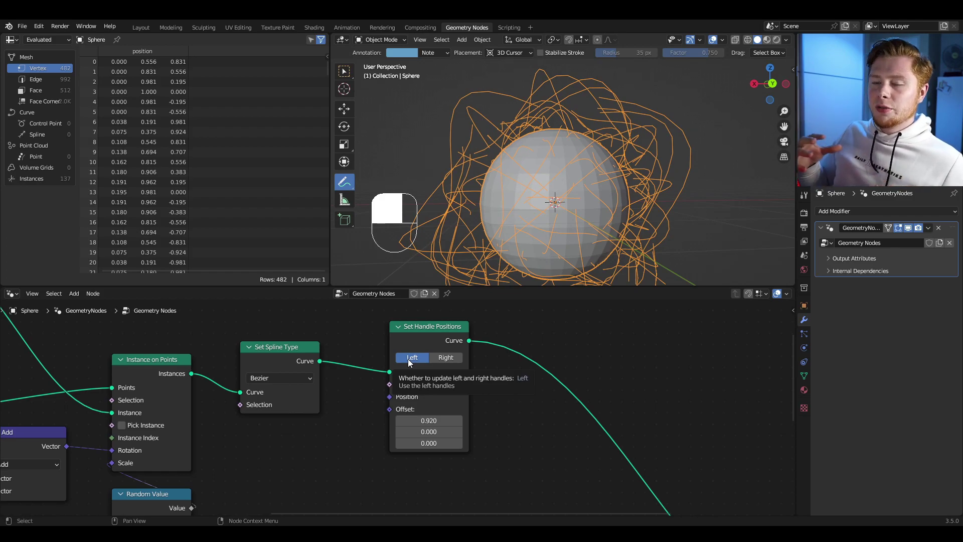
Duplicate the Set Handle Positions node, insert the copy after the original, and switch it to the Right handles.
key("shift+d")
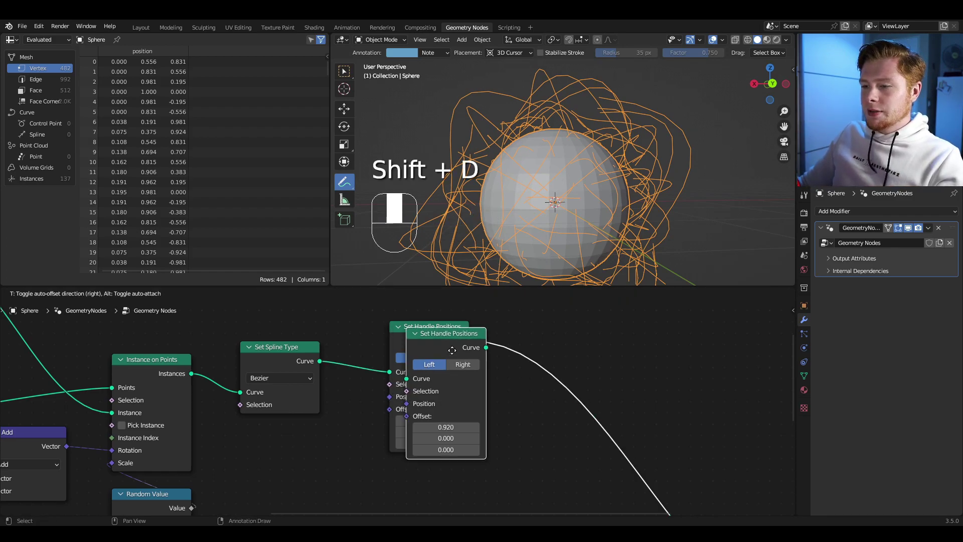
left_click(559, 342)
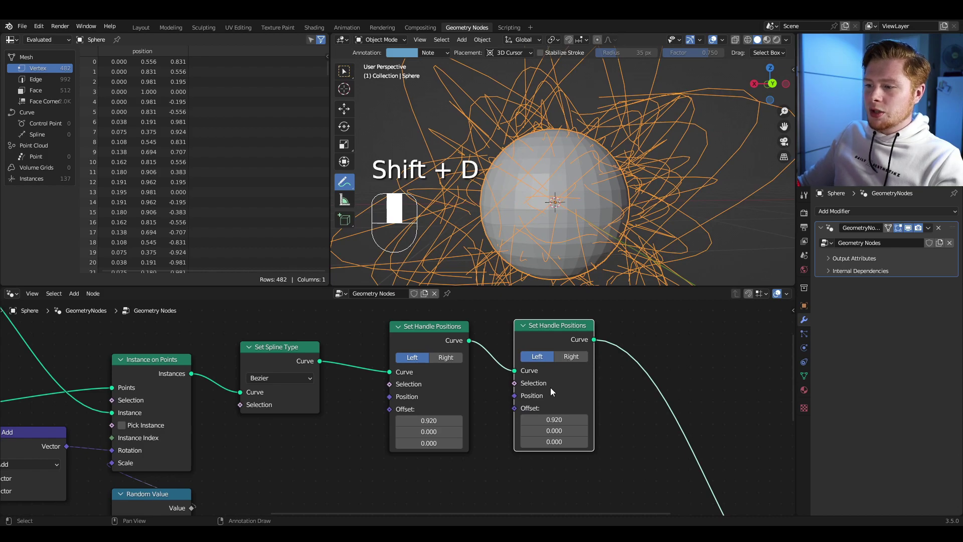
middle_click_drag(570, 402, 542, 406)
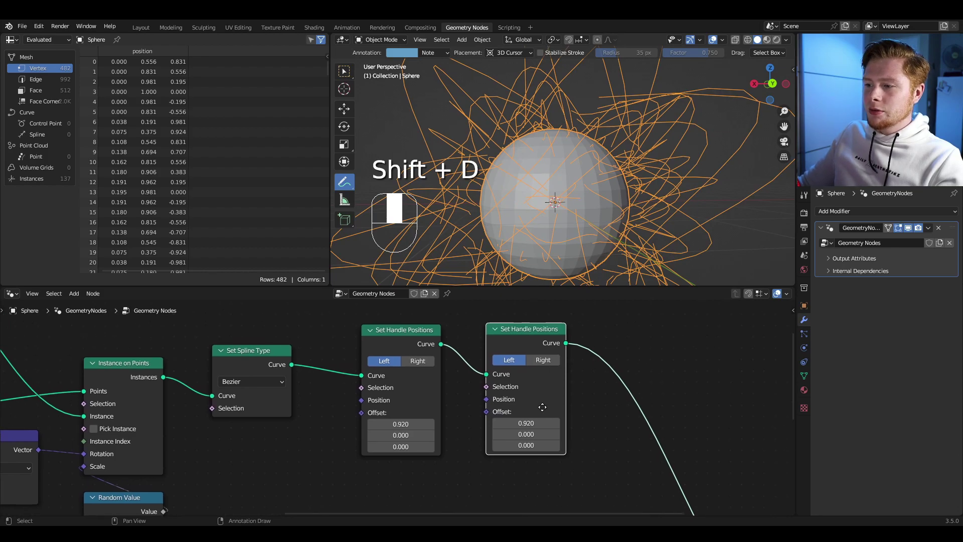
left_click(546, 362)
Draw a short curved annotation in the empty space next to the sphere and remove it.
scroll(602, 211, "down", 2)
middle_click_drag(620, 187, 588, 174, "shift")
left_click_drag(665, 186, 692, 141)
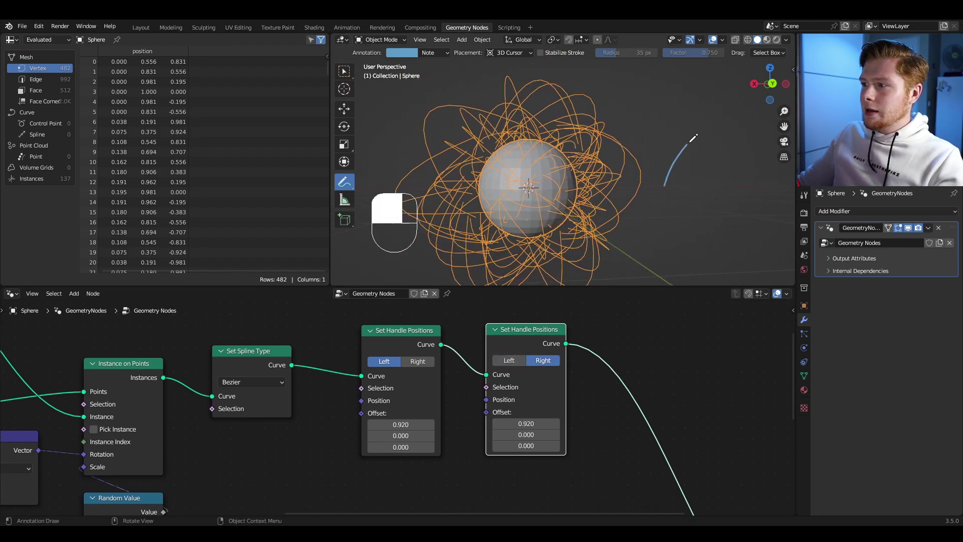
left_click_drag(667, 188, 750, 185)
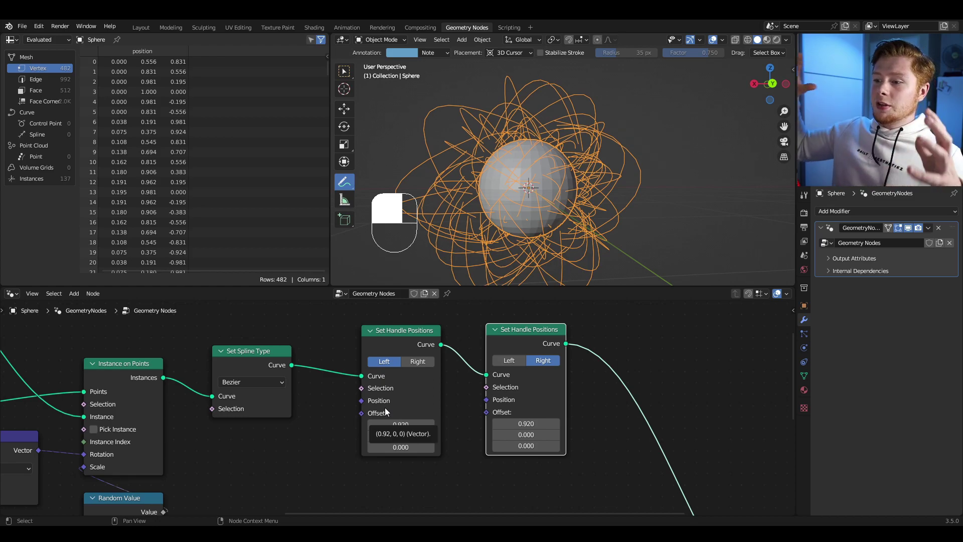
Add a Combine XYZ node below Set Spline Type, before the two Set Handle Positions nodes.
middle_click_drag(390, 405, 465, 372)
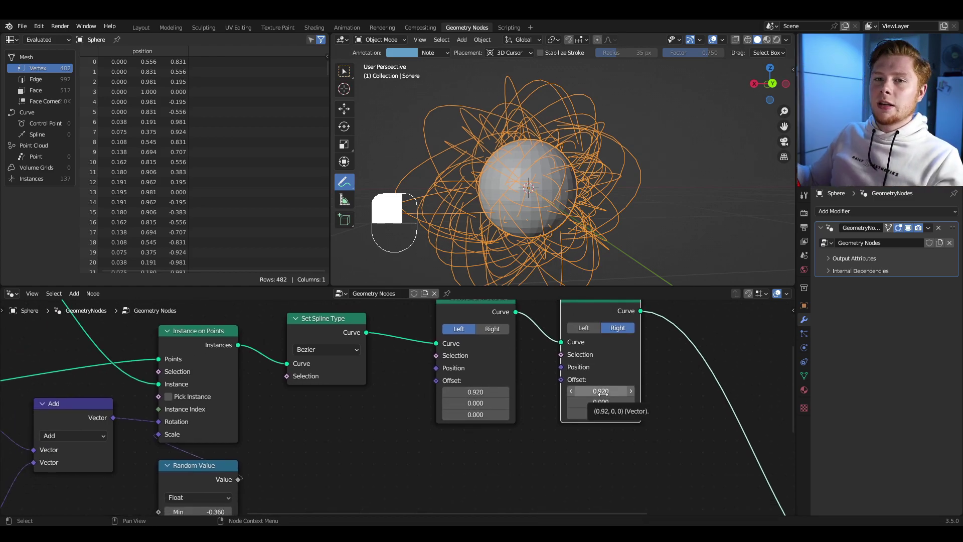
key("shift+a")
left_click(331, 335)
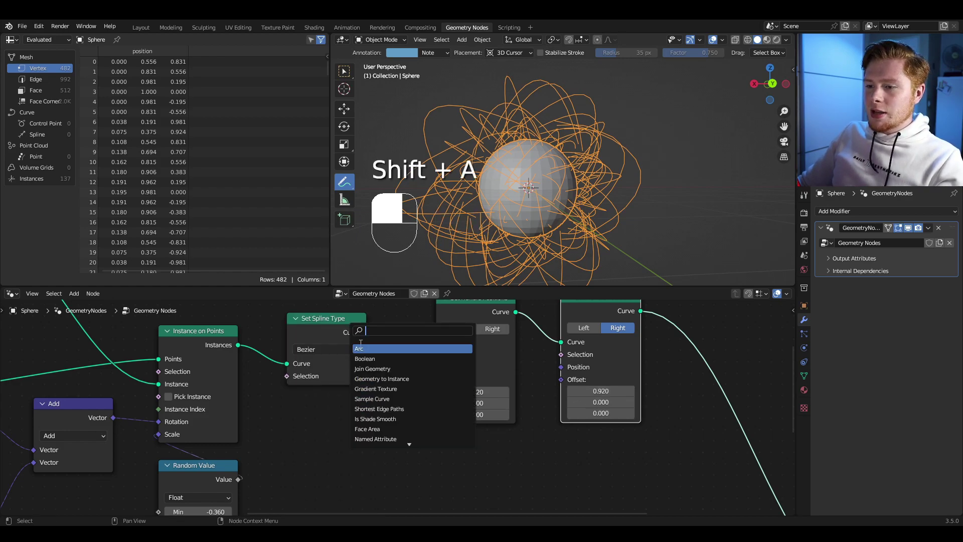
type("combine")
key("Return")
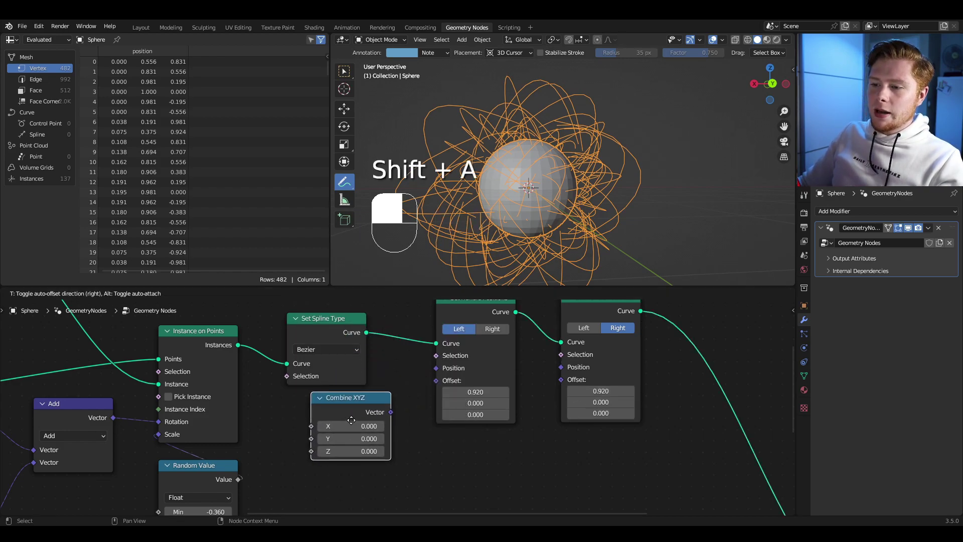
left_click(420, 453)
Connect the Combine XYZ Vector output to the Offset inputs of both Set Handle Positions nodes.
middle_click_drag(418, 450, 397, 401)
left_click_drag(381, 389, 431, 360)
left_click_drag(382, 390, 557, 358)
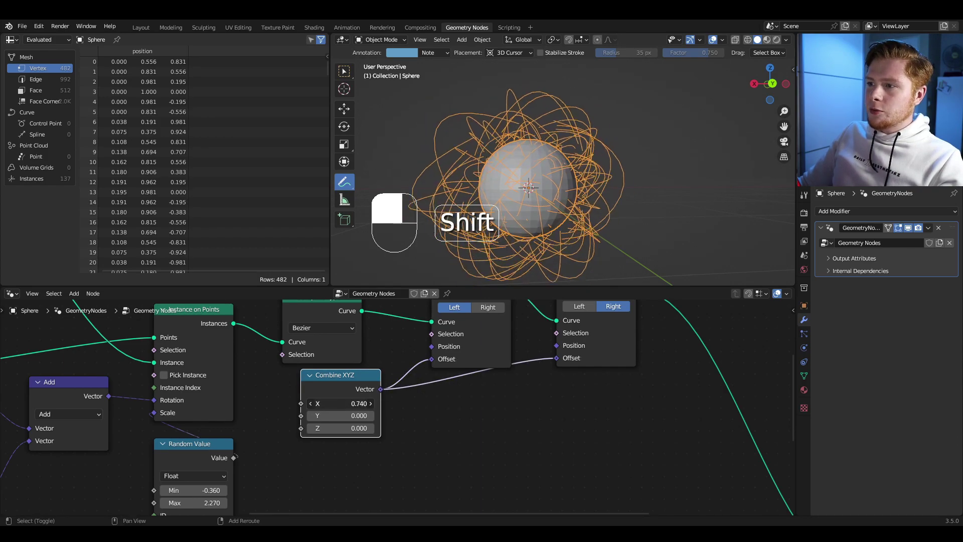
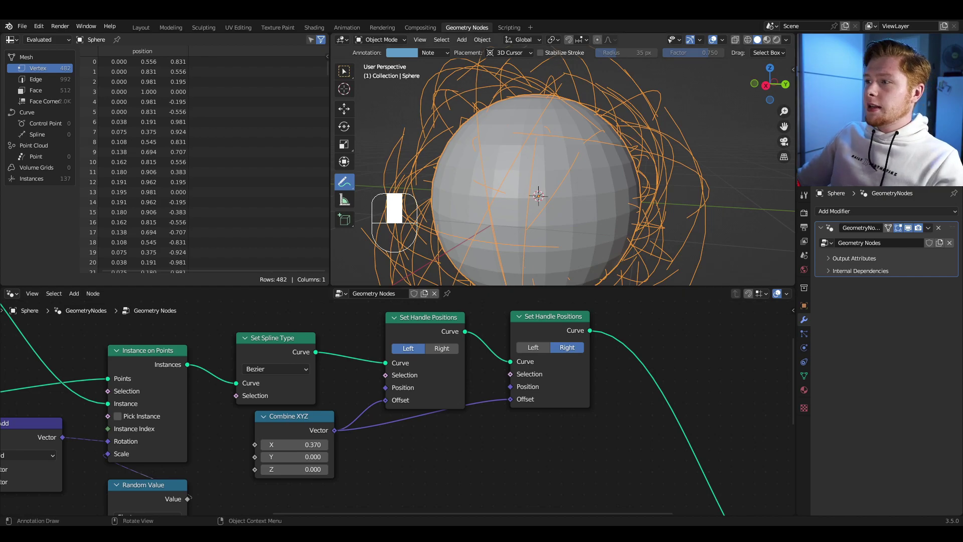
Circle two loose spots around the arcs, annotate a line from one to the sphere's surface, and undo the annotations.
left_click(605, 80)
mouse_move(648, 265)
left_mouse_down()
mouse_move(650, 281)
mouse_move(647, 262)
left_mouse_up()
middle_click_drag(659, 269, 647, 262, "shift")
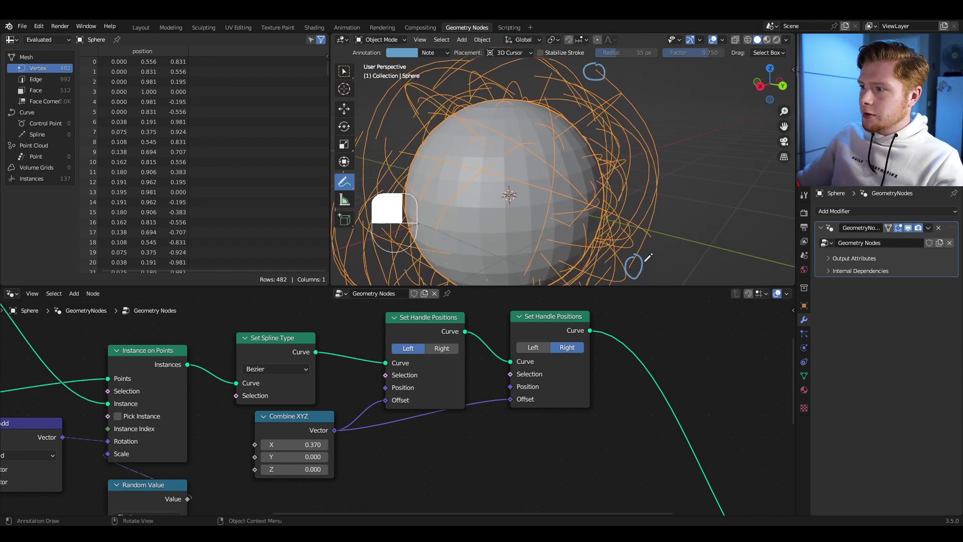
mouse_move(595, 73)
left_mouse_down()
mouse_move(561, 109)
mouse_move(552, 105)
left_mouse_up()
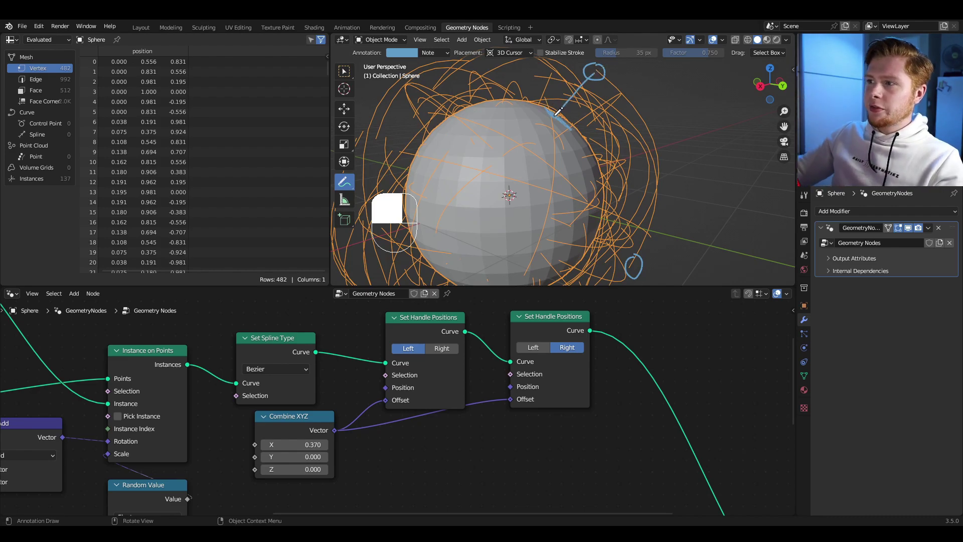
key("ctrl+z")
key("ctrl+z")
key("ctrl+z")
key("ctrl+z")
Add a Set Position node after the second Set Handle Positions node and space out the nodes around it.
middle_click_drag(676, 332, 490, 329)
key("shift+a")
left_click(491, 329)
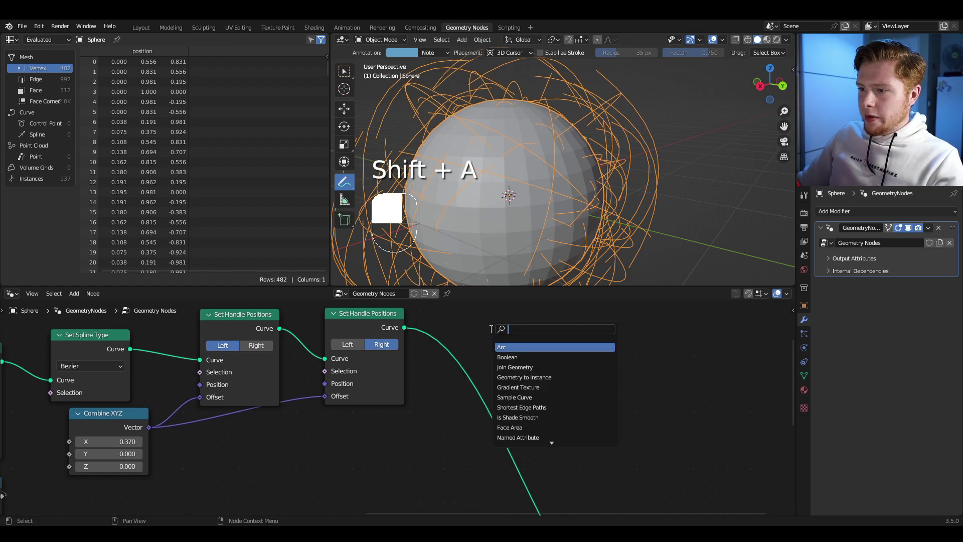
type("set pos")
key("Return")
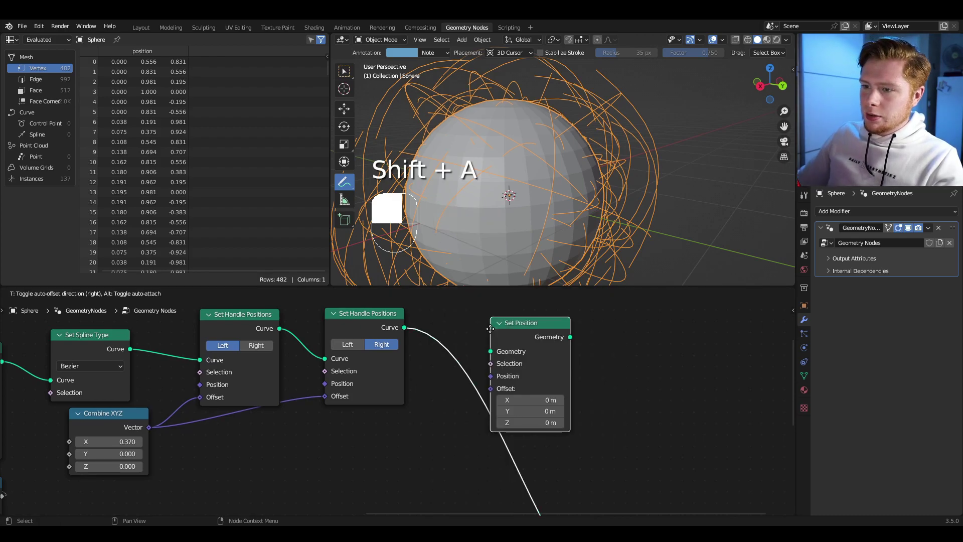
left_click(490, 329)
middle_click_drag(572, 456, 443, 453, "ctrl")
left_click_drag(409, 448, 533, 499)
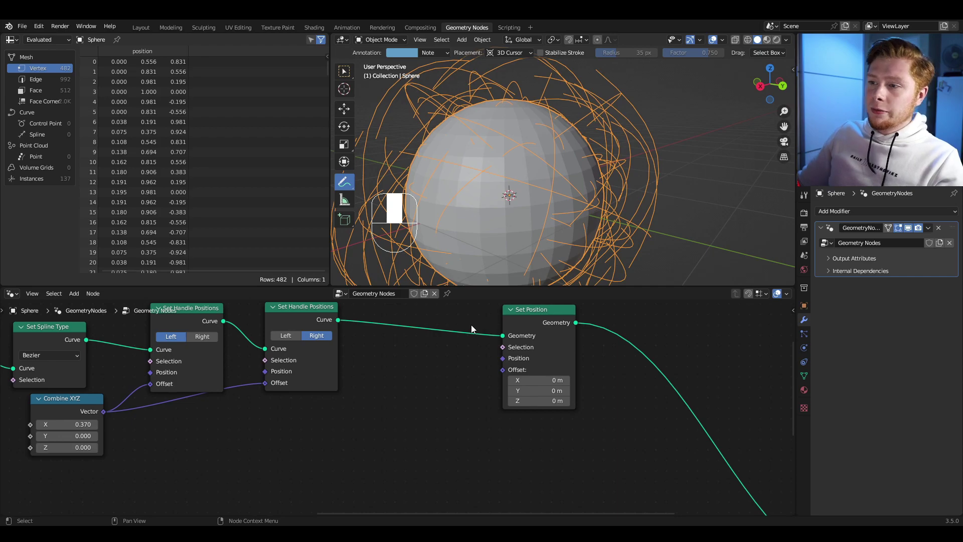
Add a Geometry Proximity node in the free space below and before the Set Position node.
key("shift+a")
type("geo p")
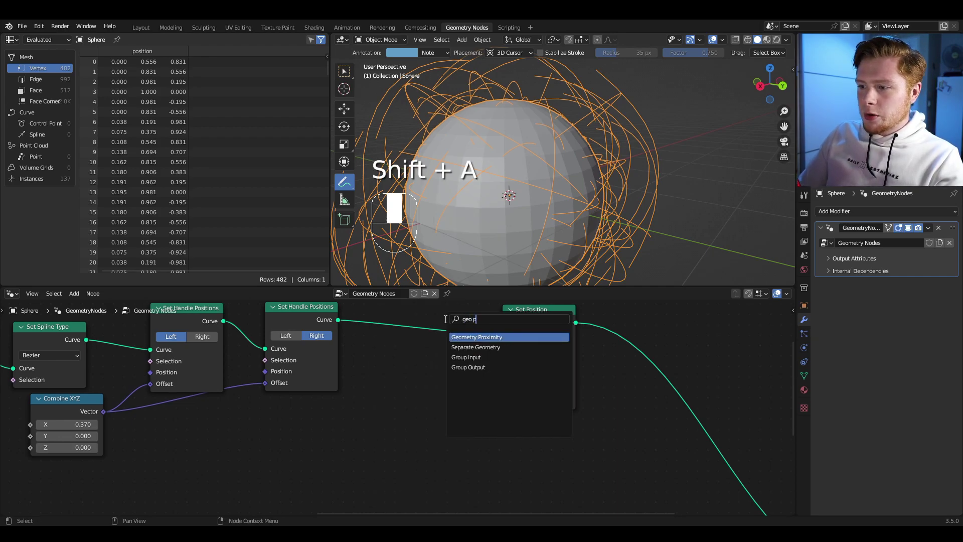
key("Return")
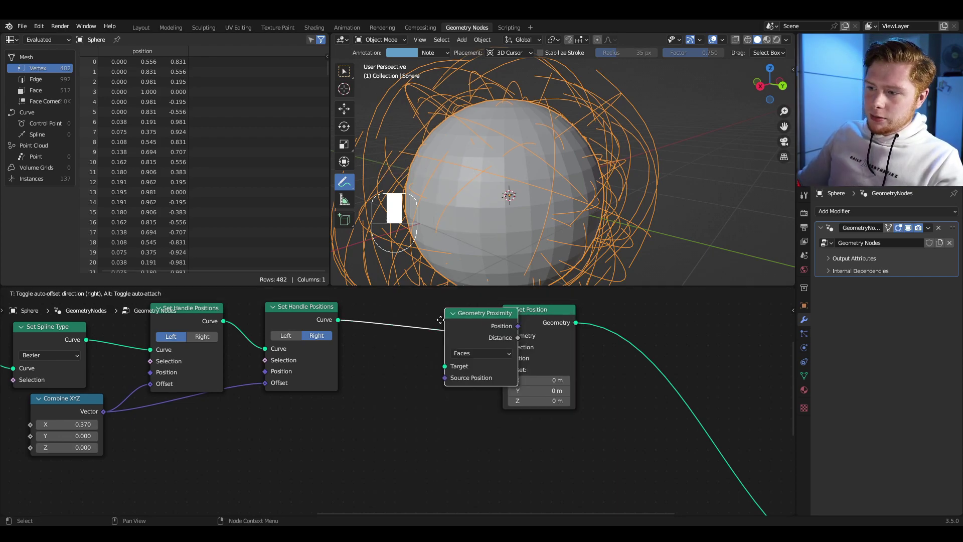
middle_click_drag(234, 381, 422, 386)
middle_click_drag(317, 363, 508, 375, "ctrl")
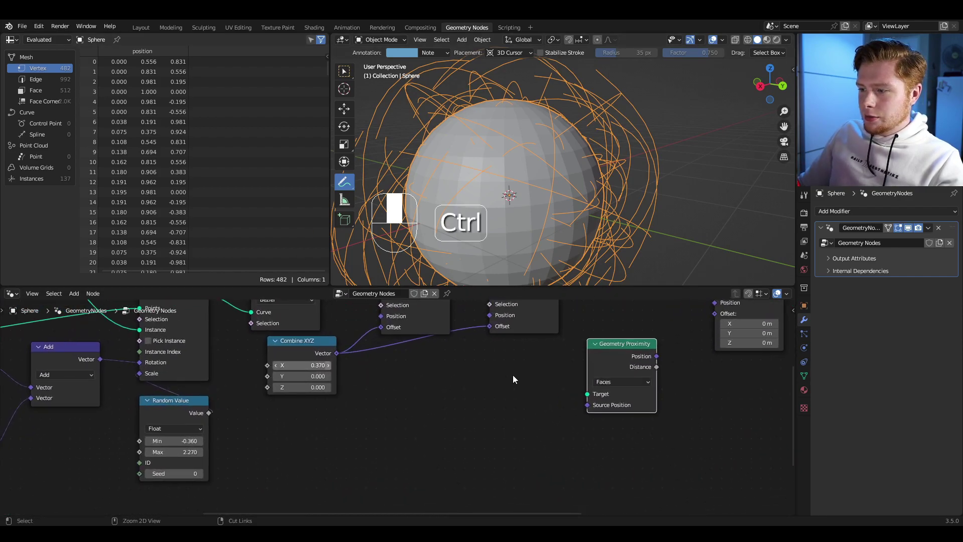
middle_click_drag(441, 387, 443, 389, "ctrl")
middle_click_drag(603, 369, 455, 387)
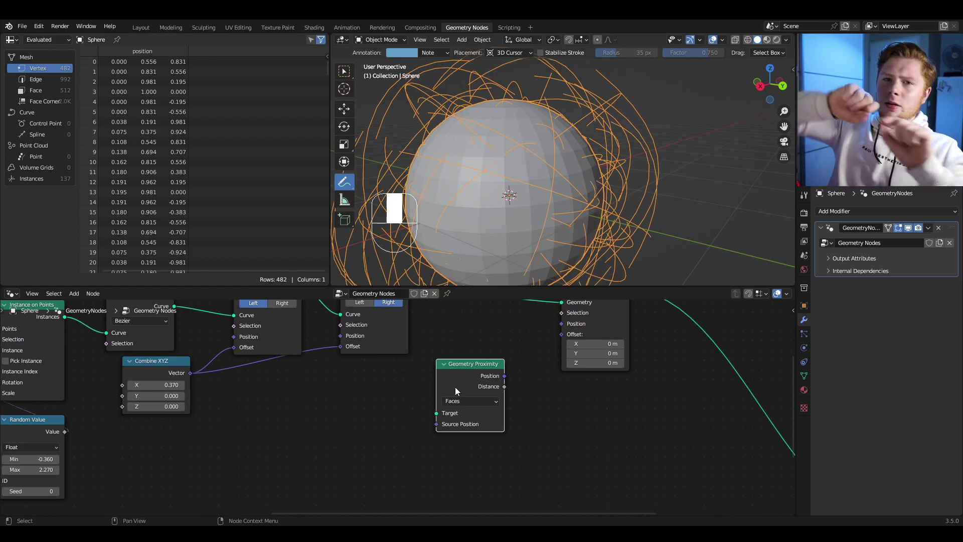
Add a Group Input node beside Geometry Proximity and connect its Geometry output to the Target input.
key("shift+a")
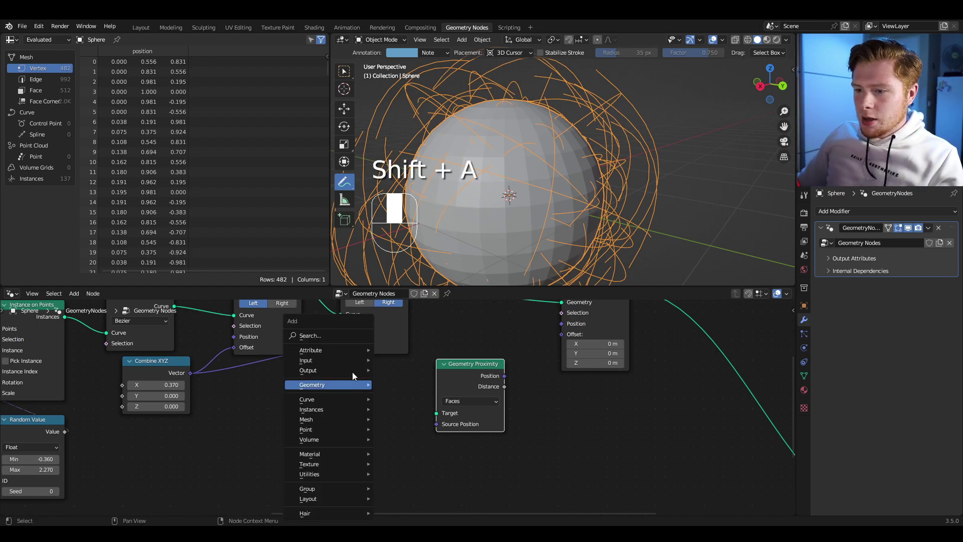
left_click(333, 335)
type("group")
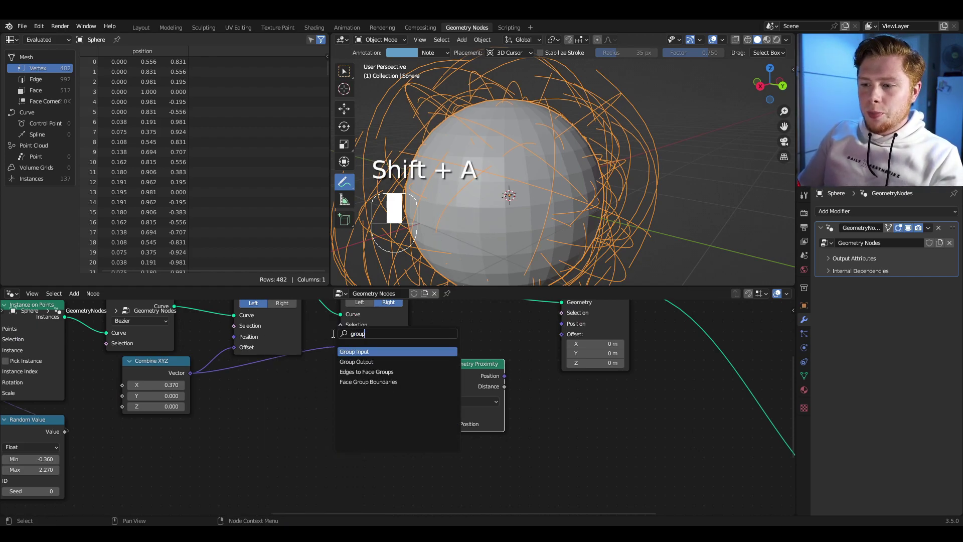
key("Return")
left_click(322, 397)
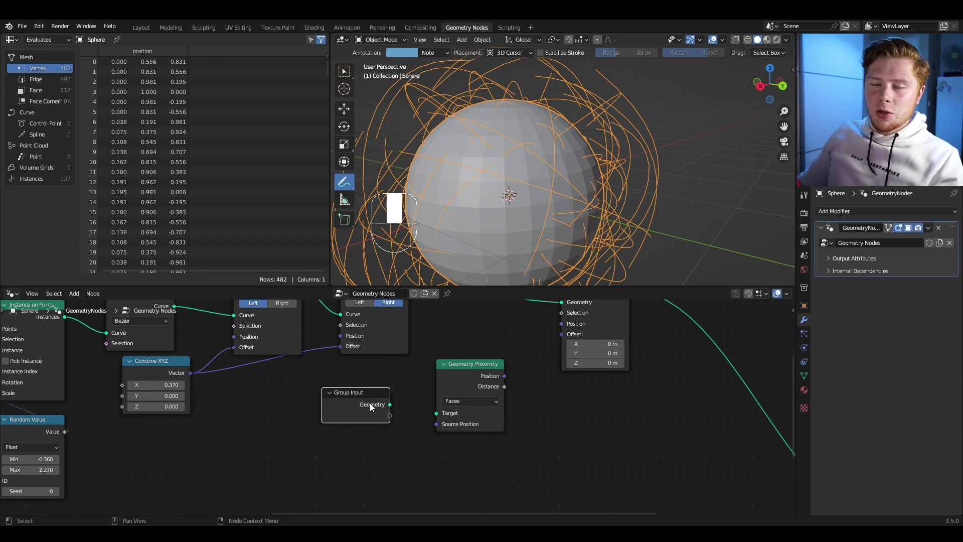
left_click_drag(389, 405, 437, 413)
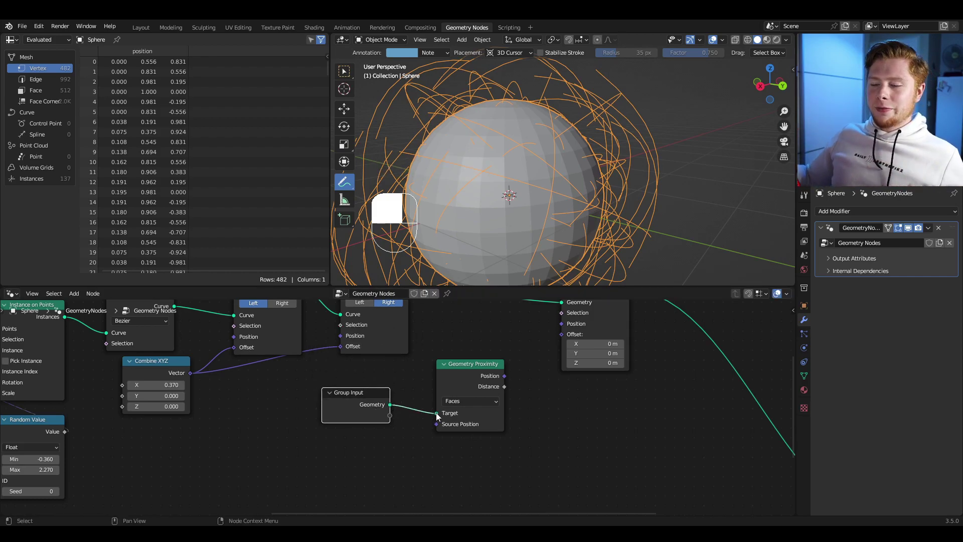
Reposition the Geometry Proximity node and connect its Position output to the Position input of Set Position.
middle_click_drag(552, 411, 510, 416)
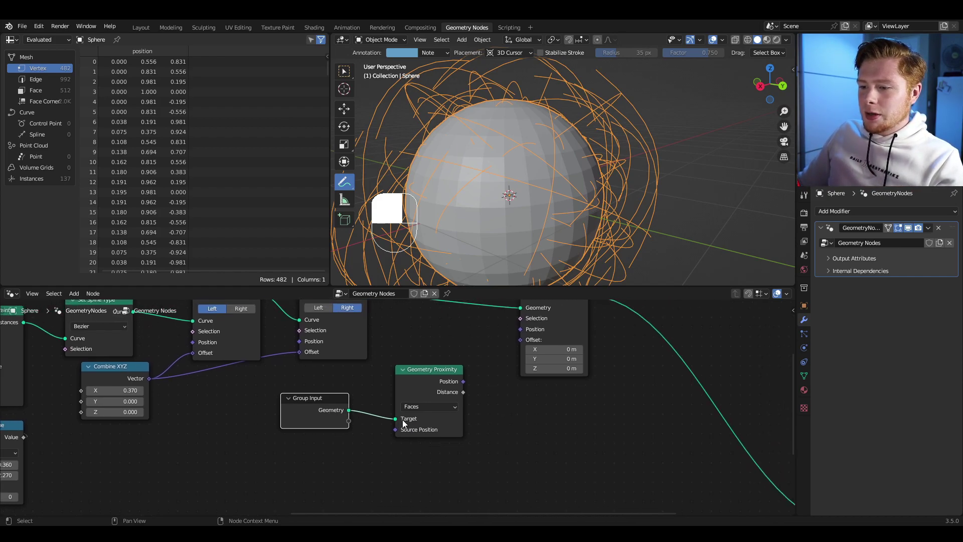
middle_click_drag(497, 368, 440, 400, "shift")
left_click_drag(384, 408, 405, 411)
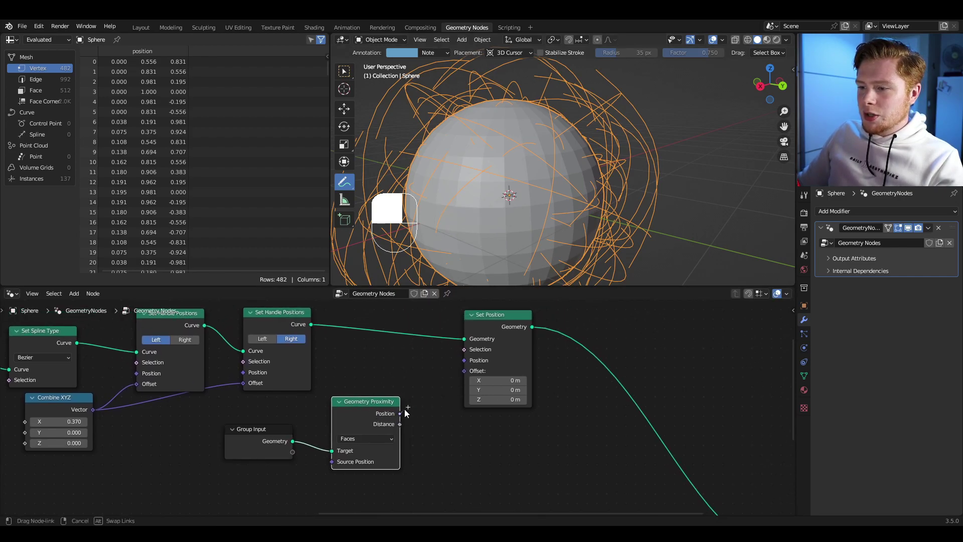
left_click_drag(429, 372, 463, 361)
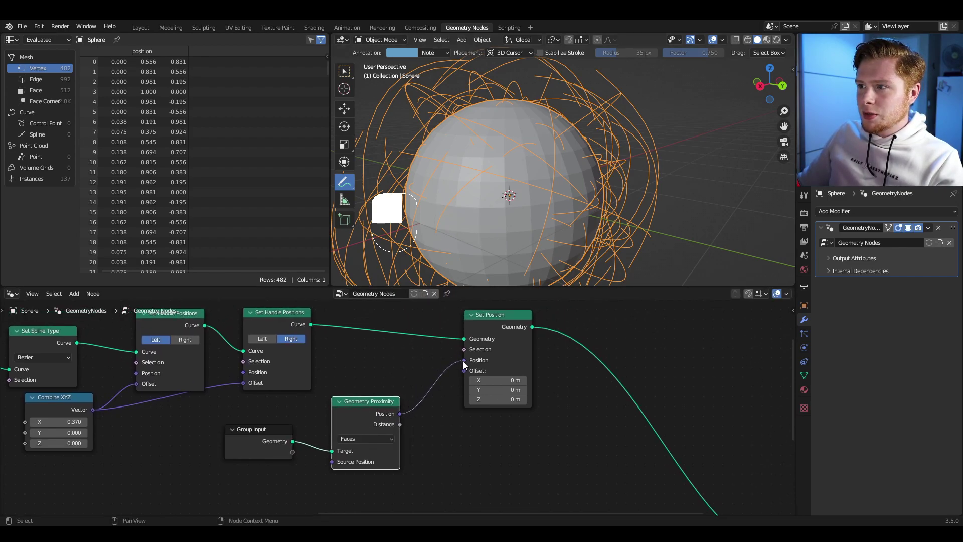
Rearrange the proximity nodes and insert a Realize Instances node between the second Set Handle Positions and Set Position nodes.
middle_click_drag(368, 375, 401, 382)
left_click_drag(311, 401, 466, 461)
key("g")
left_click(430, 404)
left_click(425, 360)
middle_click_drag(425, 359, 429, 406)
key("shift+a")
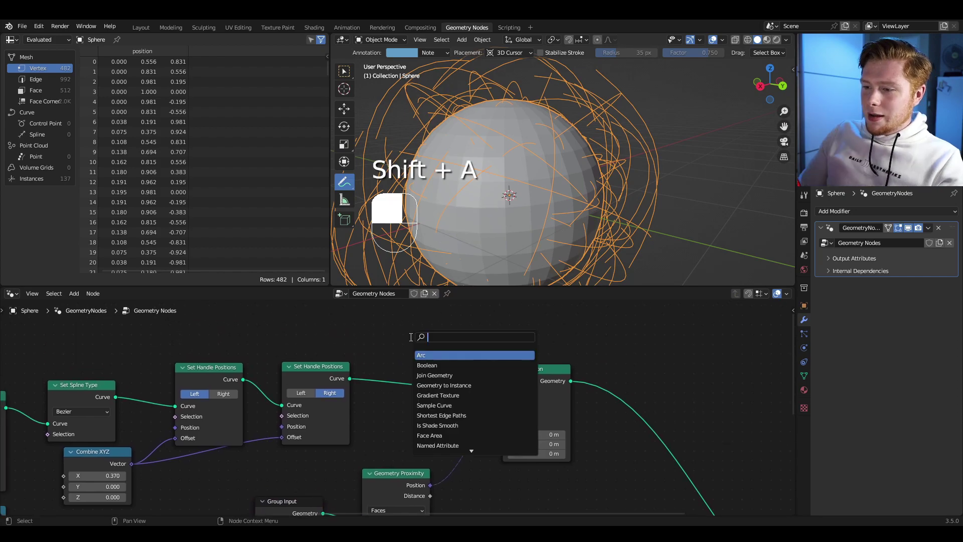
type("real")
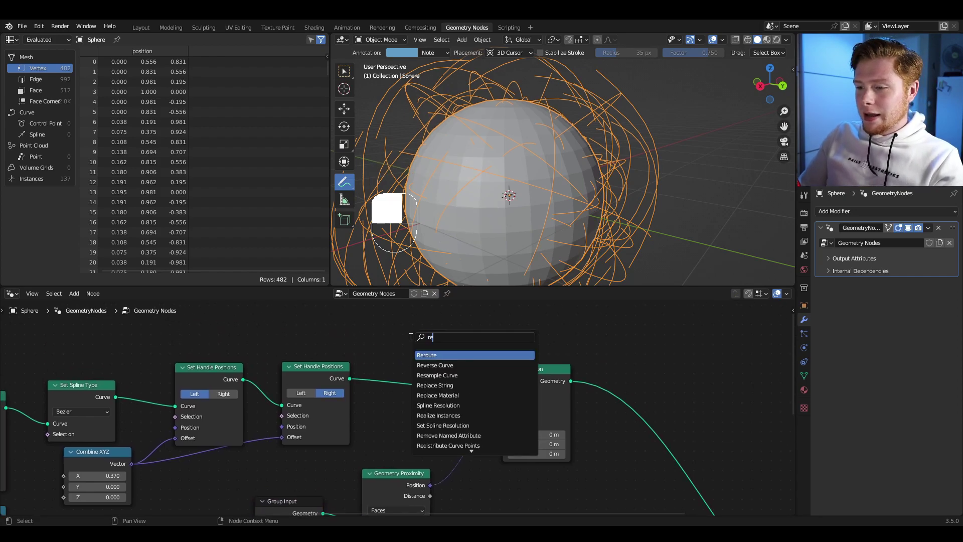
key("Return")
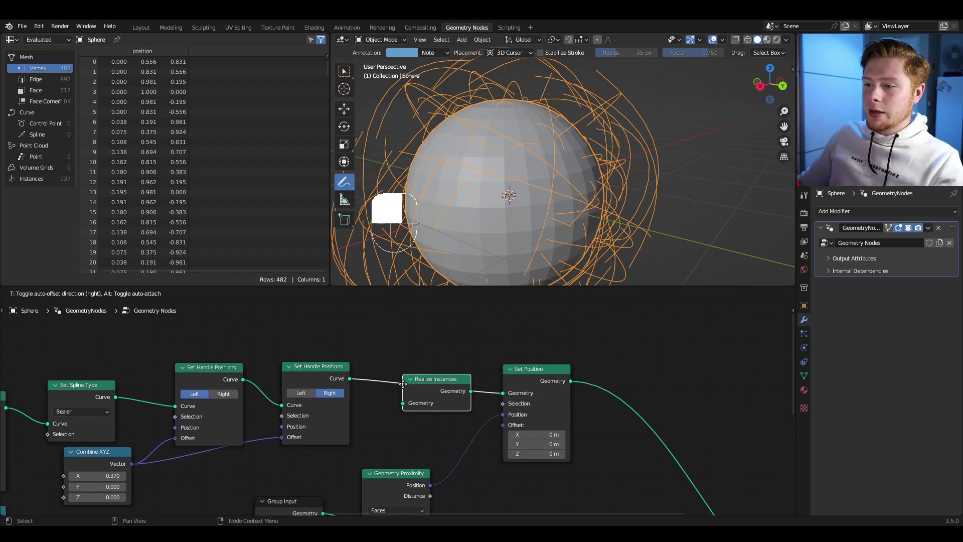
left_click(403, 384)
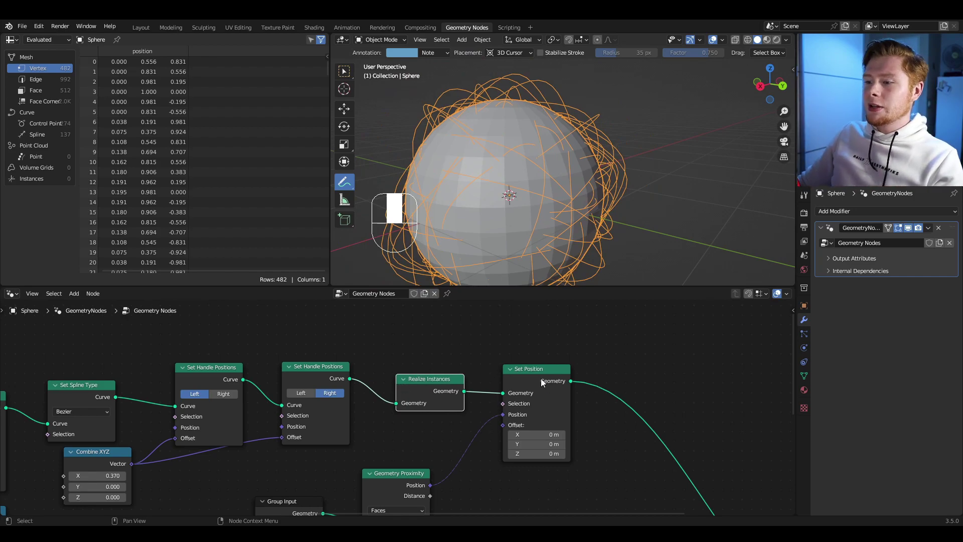
Inspect the arcs along the sphere's upper edge, annotate where they meet the surface, and erase the marks.
middle_click_drag(556, 266, 569, 234)
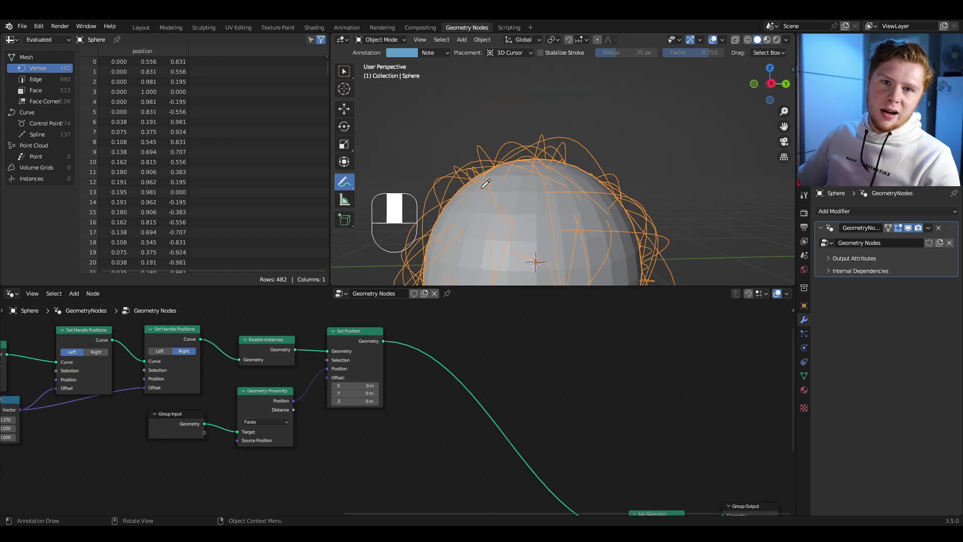
middle_click_drag(519, 197, 503, 204, "shift")
scroll(503, 203, "up", 3)
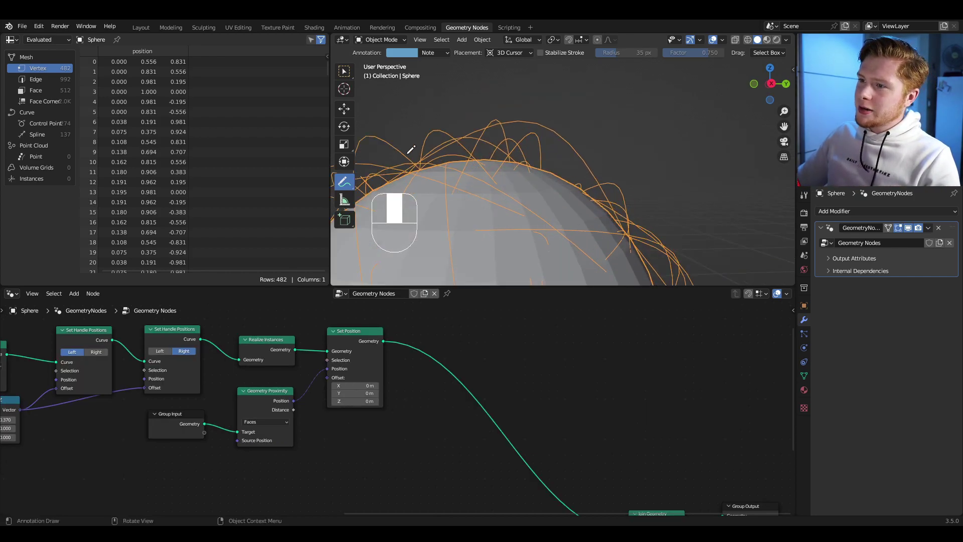
mouse_move(416, 163)
left_mouse_down()
mouse_move(471, 130)
mouse_move(544, 128)
mouse_move(587, 151)
mouse_move(618, 221)
mouse_move(517, 117)
mouse_move(528, 165)
left_mouse_up()
mouse_move(642, 232)
left_mouse_down("ctrl")
mouse_move(581, 135)
mouse_move(427, 157)
left_mouse_up("ctrl")
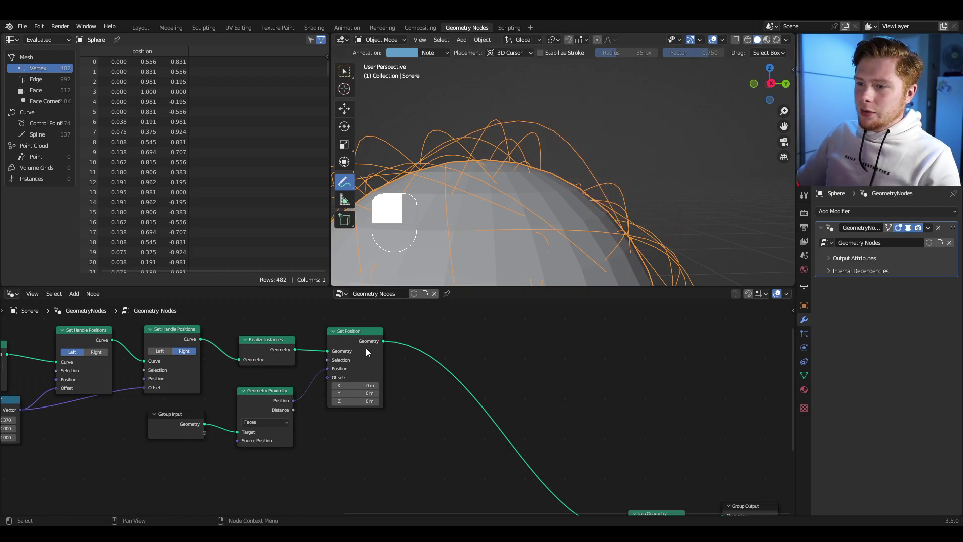
Duplicate the Set Position node and insert the copy directly after the original in the geometry chain.
middle_click_drag(448, 364, 464, 386)
left_click(376, 368)
key("shift+d")
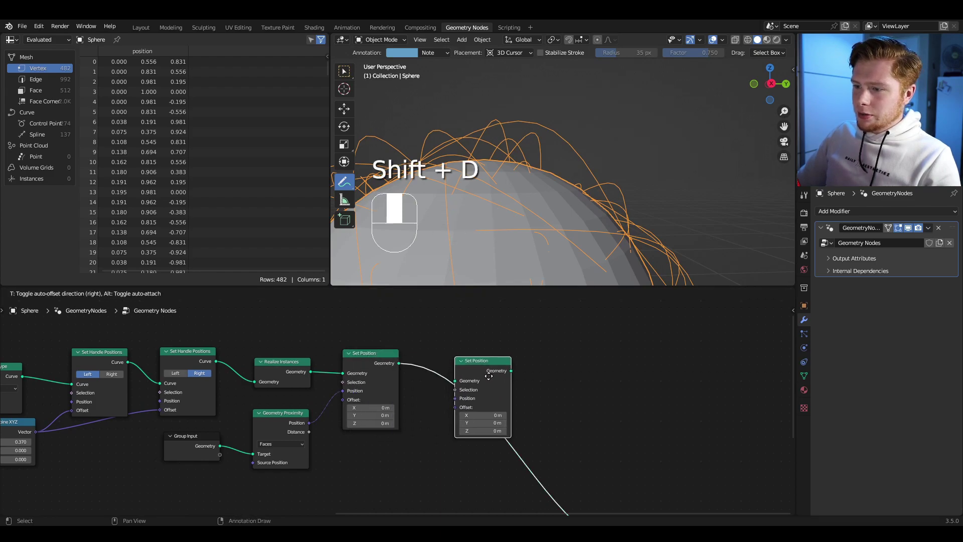
left_click(489, 372)
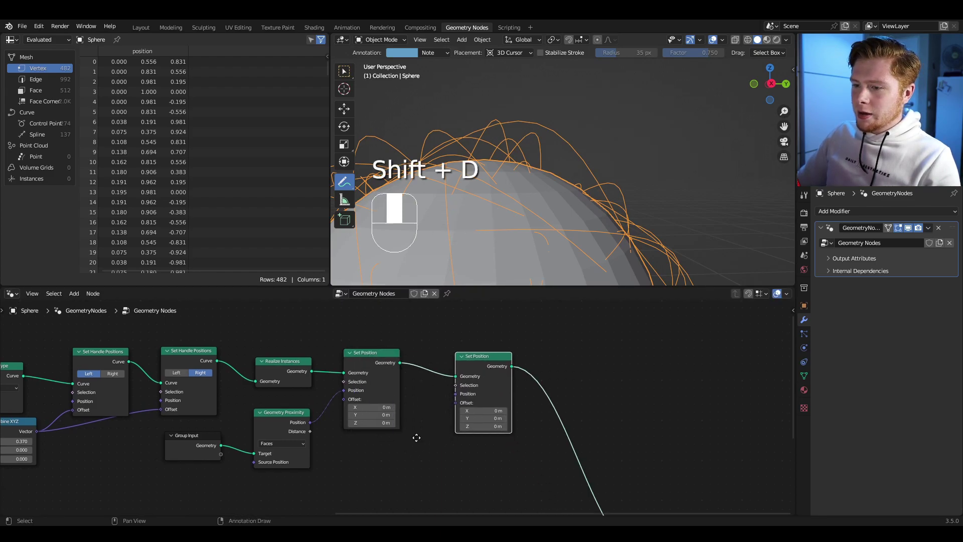
middle_click_drag(446, 413, 468, 390)
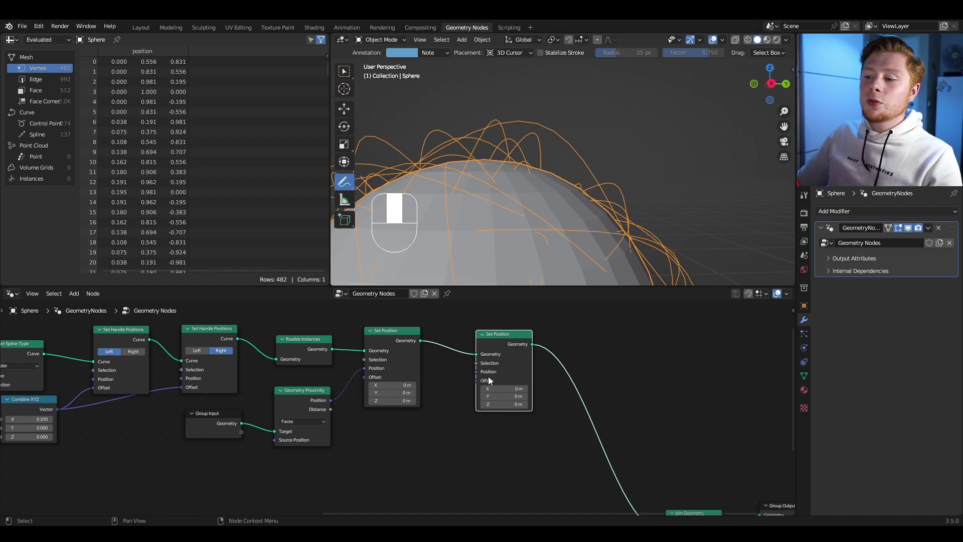
Add a Noise Texture node and connect its Color output to the Offset input of the second Set Position node.
key("shift+a")
type("noise")
key("Return")
left_click(363, 423)
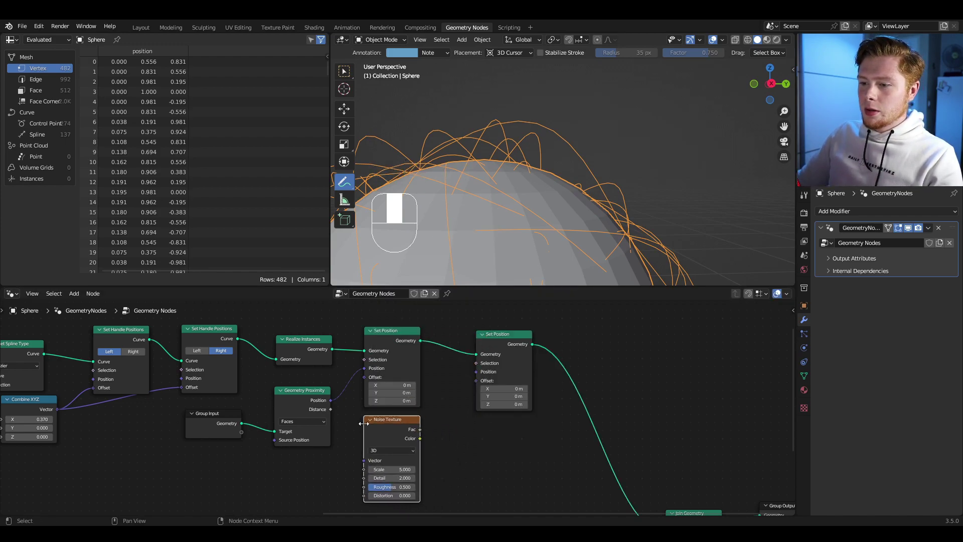
left_click_drag(420, 438, 434, 440)
left_click_drag(474, 383, 475, 382)
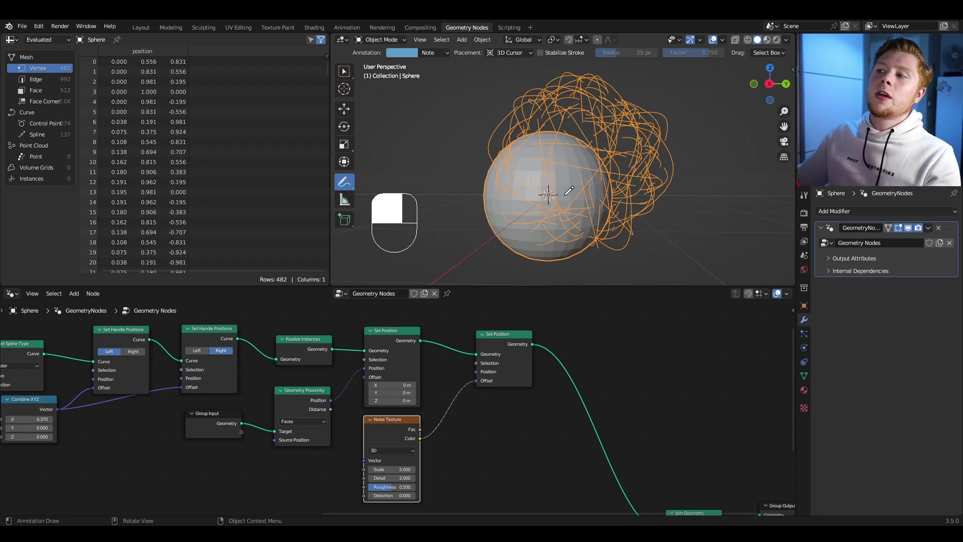
Annotate a horizontal and a vertical line from the sphere's centre to show the noise offset, and undo them.
left_click_drag(549, 195, 588, 194)
left_click_drag(588, 194, 589, 131)
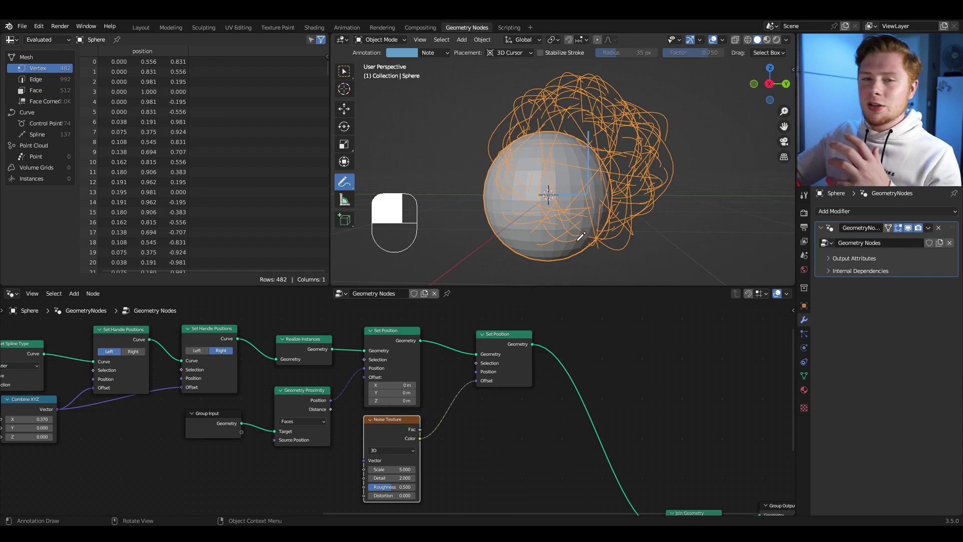
key("ctrl+z")
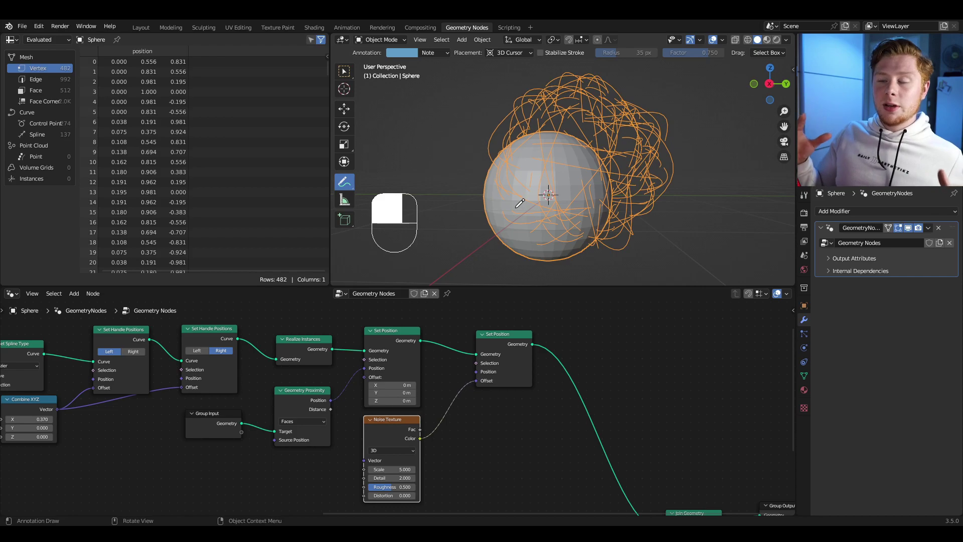
Insert a Vector Math node between the Noise Texture's Color output and the second Set Position's Offset input.
key("shift+a")
type("vec")
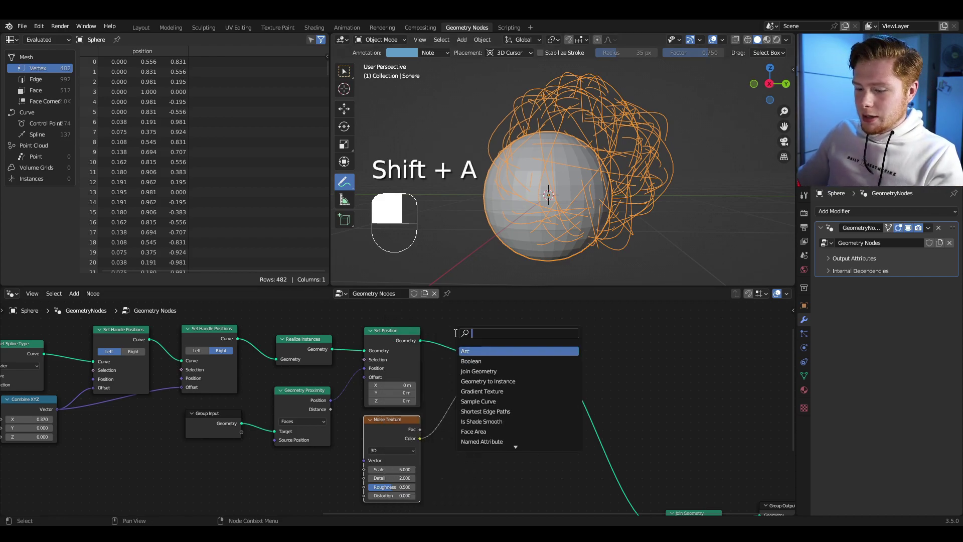
type("tor")
key("Down")
key("Return")
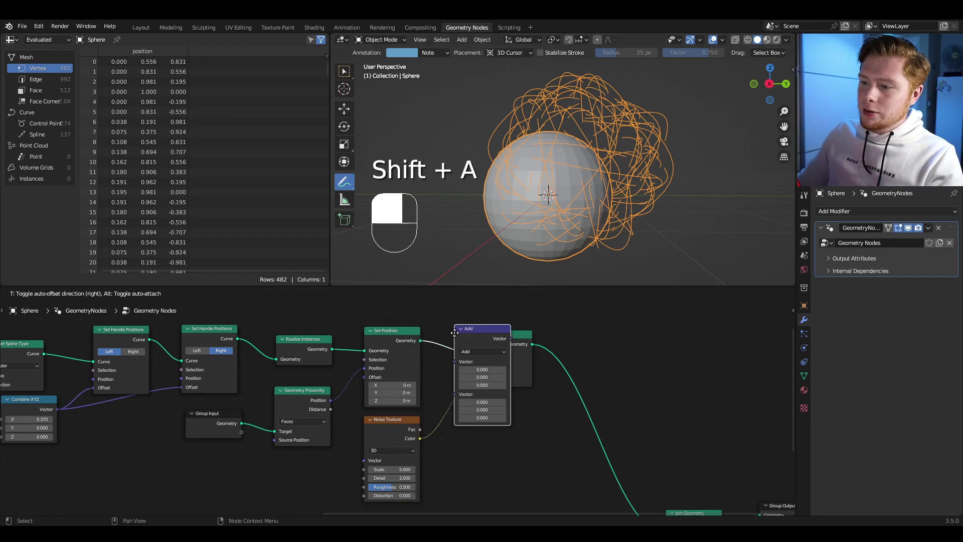
left_click(450, 386)
middle_click_drag(509, 477, 460, 459)
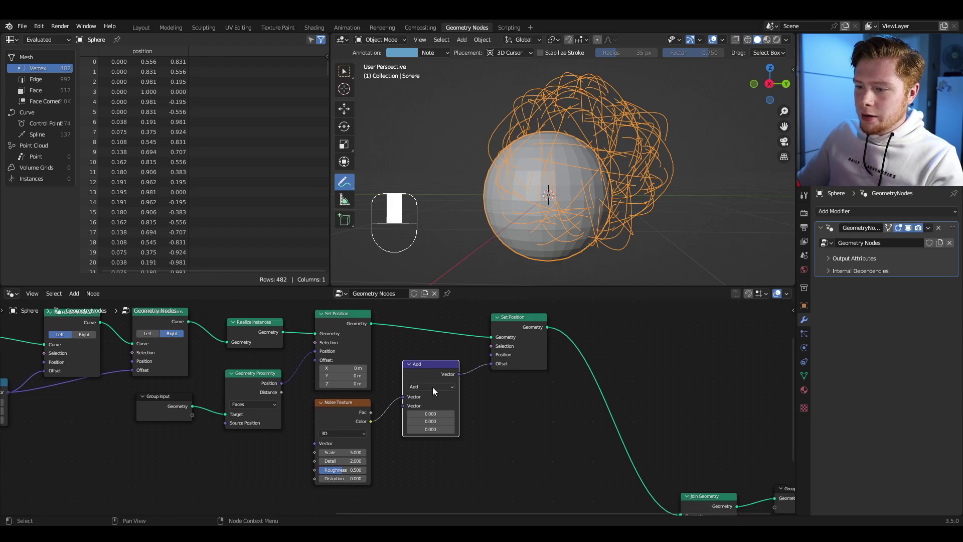
Switch the Vector Math node to Subtract and set all three components of its second vector to 0.5.
left_click(428, 386)
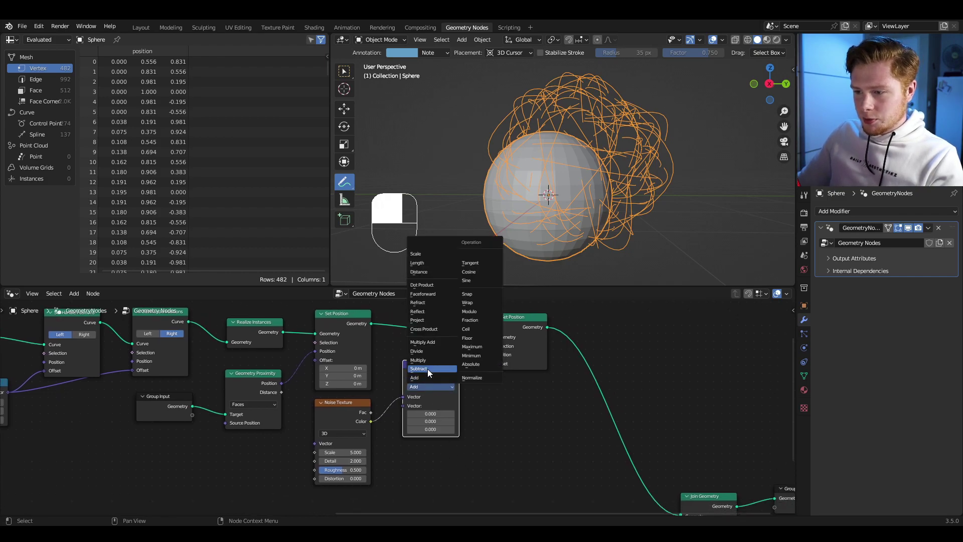
left_click(427, 369)
left_click(432, 413)
key("BackSpace")
type(".5")
key("Return")
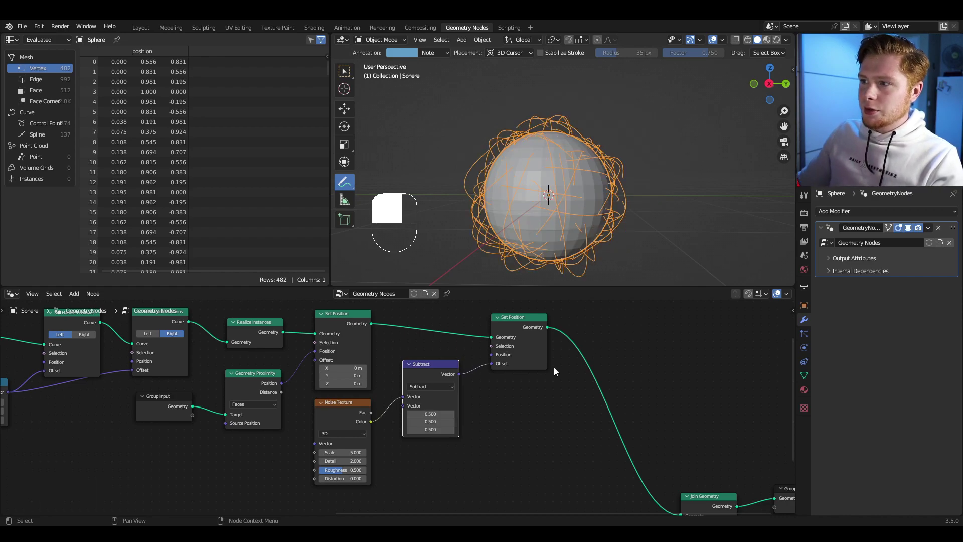
Try out a different Scale value on the Noise Texture node.
middle_click_drag(391, 428, 418, 430)
middle_click_drag(494, 225, 459, 235)
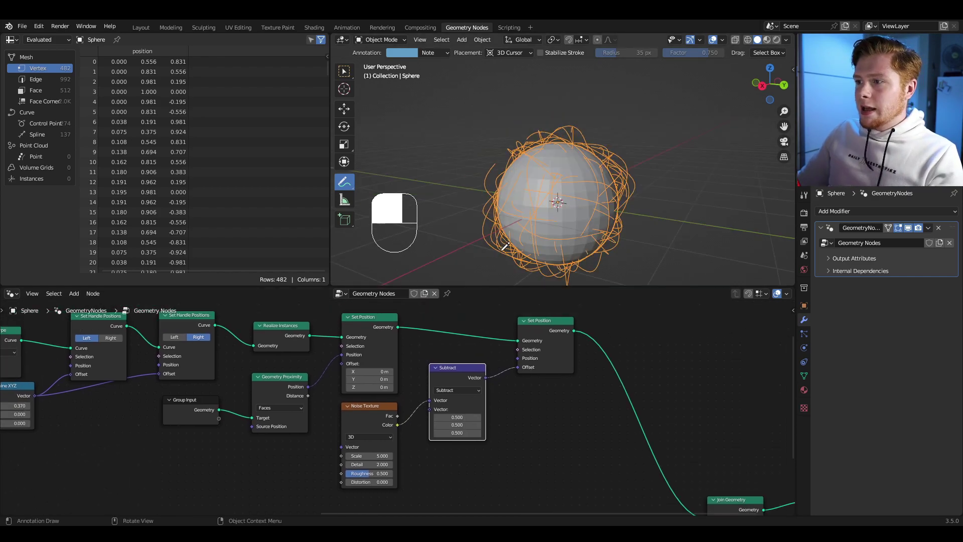
middle_click_drag(438, 441, 468, 422)
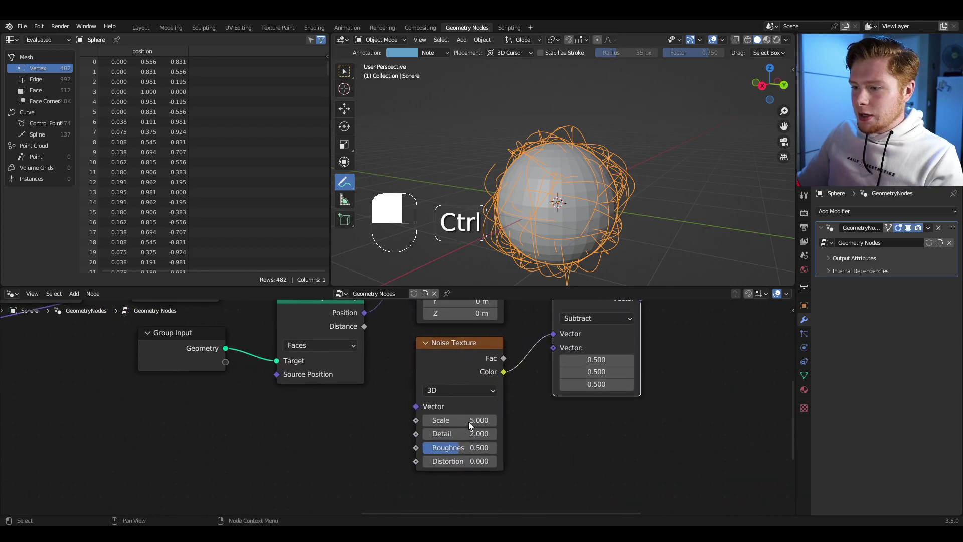
left_click_drag(459, 419, 550, 420)
middle_click_drag(564, 235, 540, 237)
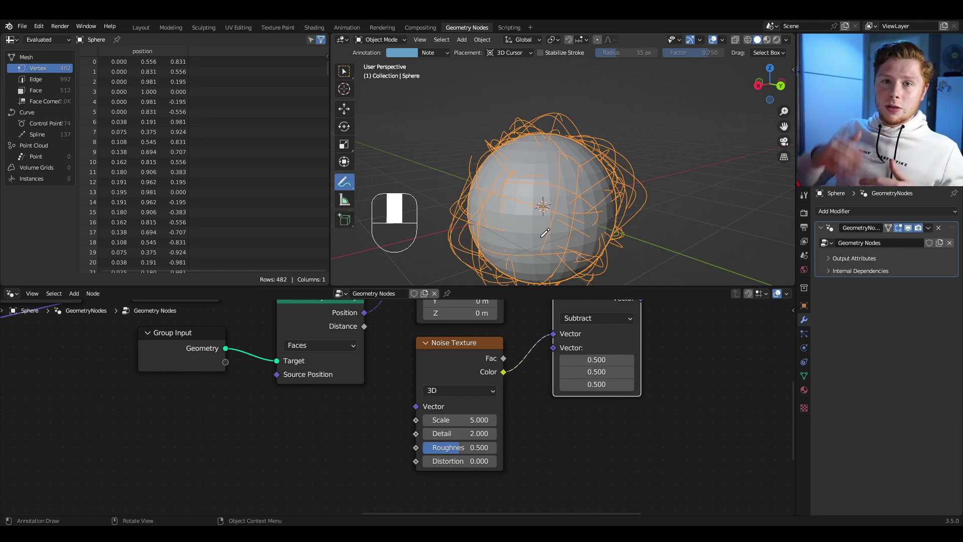
Add a Resample Curve node on the link between the first and second Set Position nodes.
middle_click_drag(667, 377, 496, 317)
key("shift+a")
left_click(495, 317)
type("resample")
key("Return")
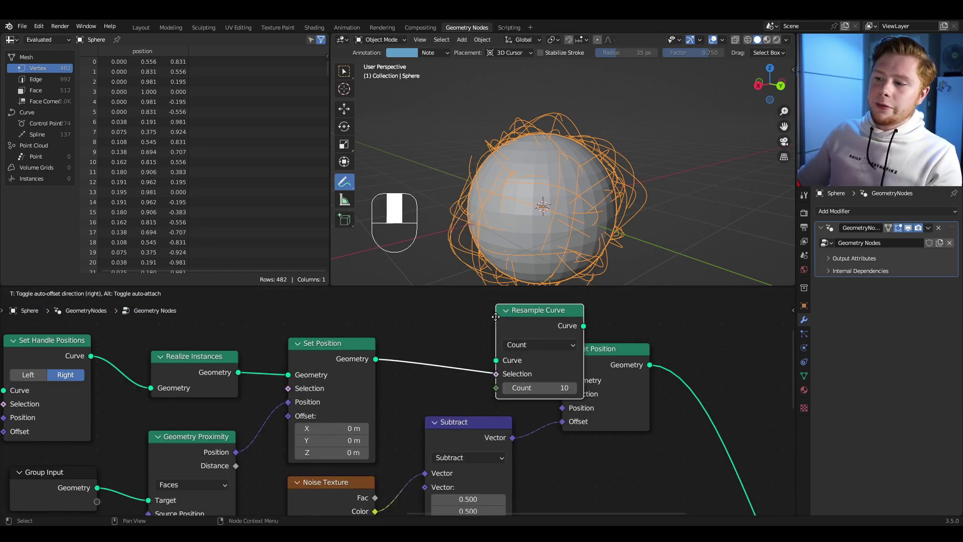
left_click(426, 324)
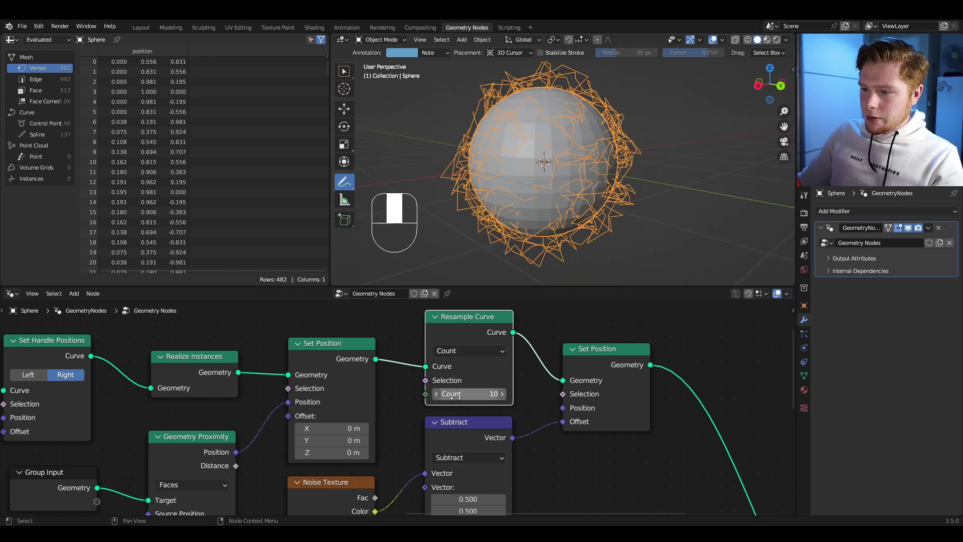
Set the Resample Curve node's Count to 115 and inspect the denser arcs around the sphere.
left_click_drag(455, 397, 508, 397)
middle_click_drag(645, 228, 634, 280, "shift")
scroll(577, 219, "up", 2)
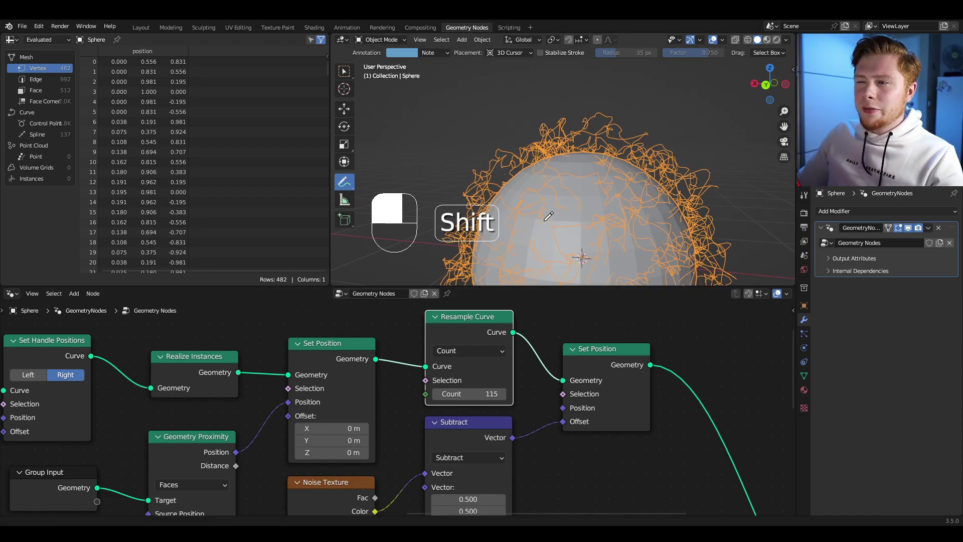
middle_click_drag(546, 229, 547, 180, "shift")
Insert another Vector Math node between the Subtract node and the second Set Position's Offset input.
left_click_drag(479, 429, 471, 442)
middle_click_drag(548, 457, 483, 447)
key("shift+a")
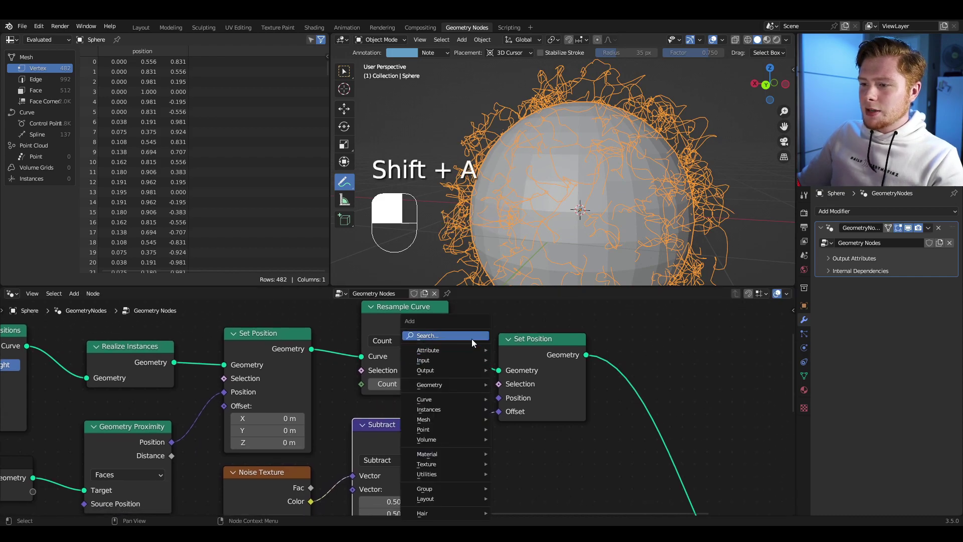
type("vector")
key("Down")
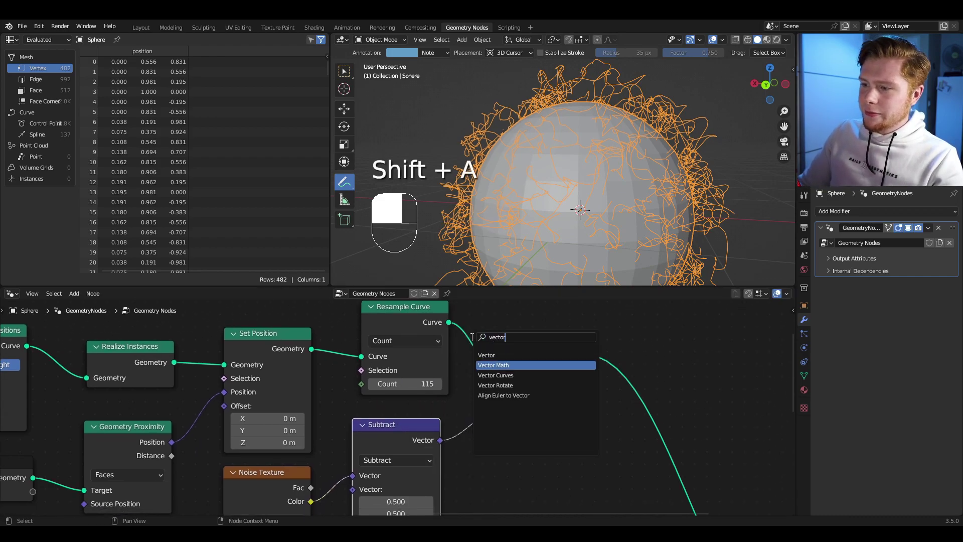
key("Return")
left_click(490, 426)
middle_click_drag(536, 426, 483, 380)
Switch the new Vector Math node to Scale and set its scale factor to 0.170.
left_click(484, 399)
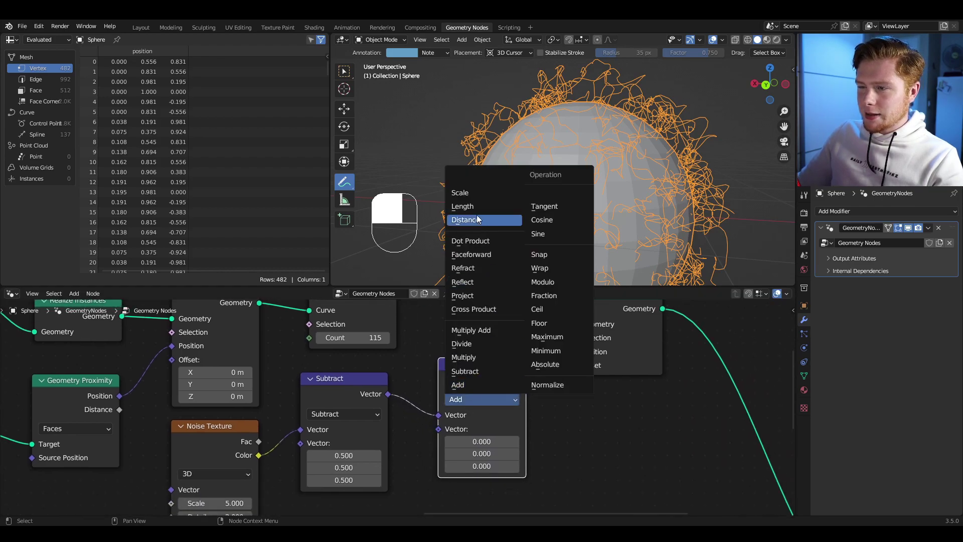
left_click(474, 194)
left_click_drag(470, 430, 366, 430)
middle_click_drag(562, 195, 563, 269, "shift")
scroll(564, 269, "up", 5)
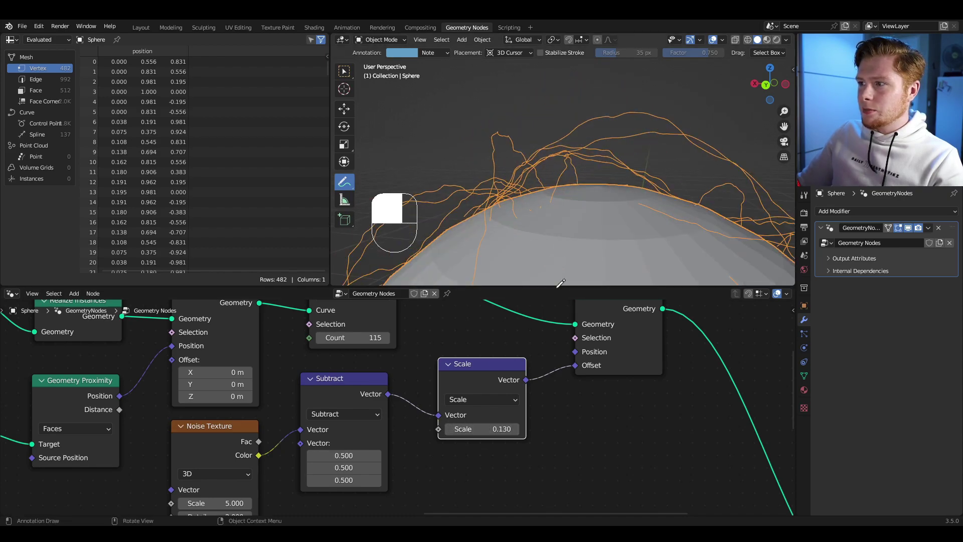
left_click_drag(491, 429, 497, 430, "shift")
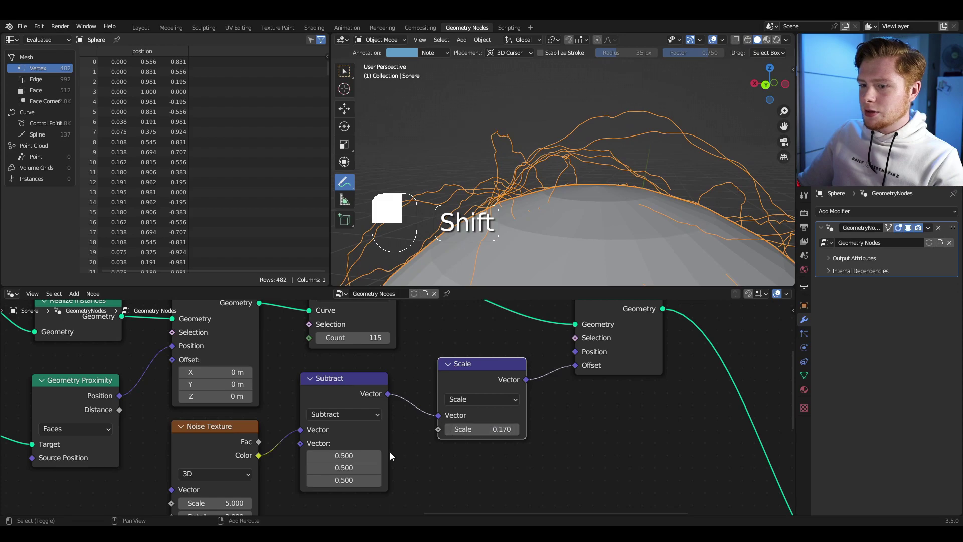
Set the Noise Texture's Roughness to 1.000.
middle_click_drag(390, 451, 422, 394)
left_click_drag(236, 470, 279, 469)
left_click(395, 320)
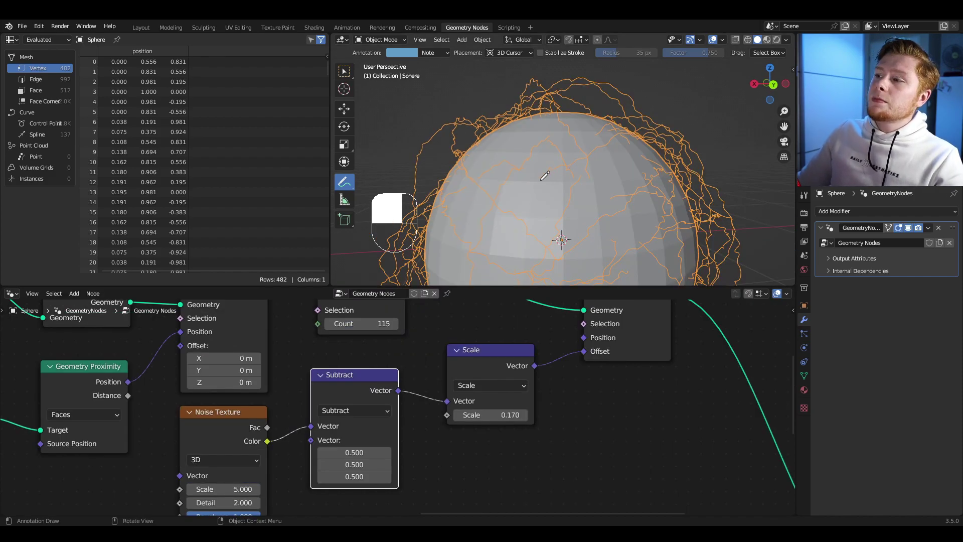
scroll(540, 186, "down", 1)
middle_click_drag(534, 198, 513, 208)
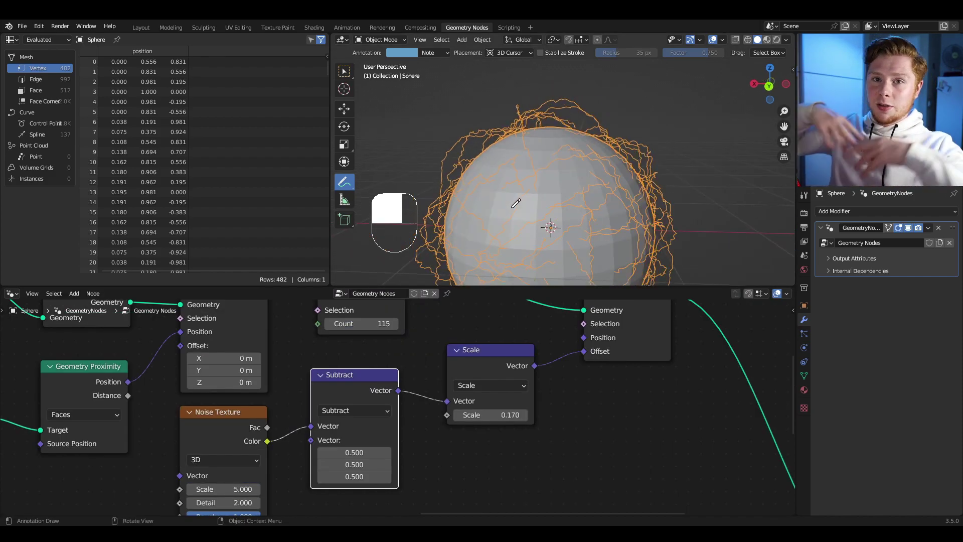
Switch the Noise Texture's dimensions to 4D.
middle_click_drag(307, 408, 439, 345)
middle_click_drag(400, 412, 410, 387)
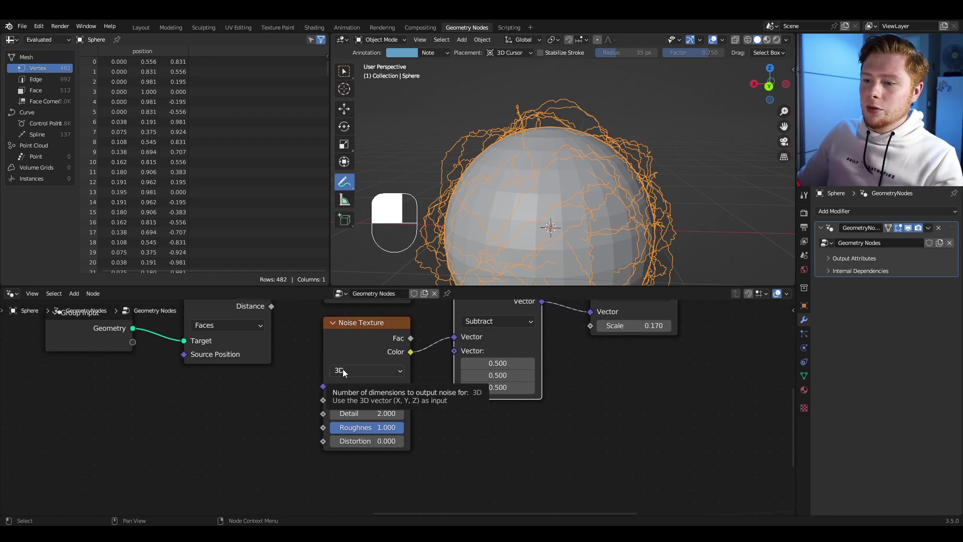
left_click(342, 369)
left_click(357, 429)
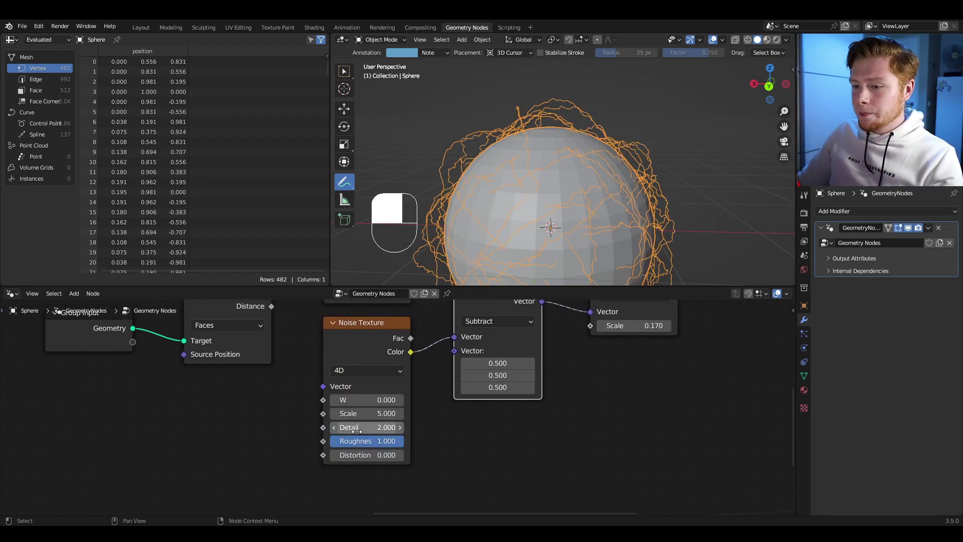
Try varying the Noise Texture's W value to preview how the arcs move.
middle_click_drag(510, 215, 543, 215)
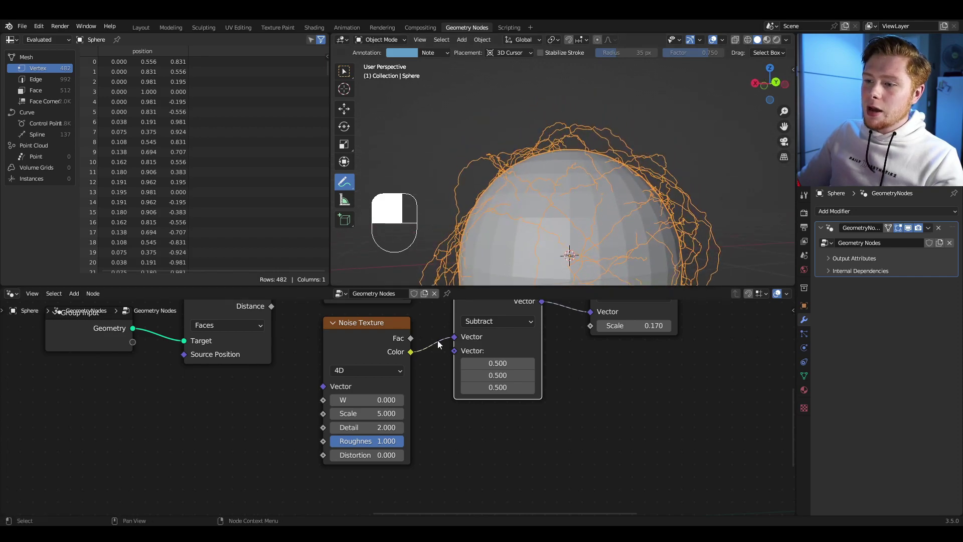
left_click_drag(346, 399, 406, 399, "shift")
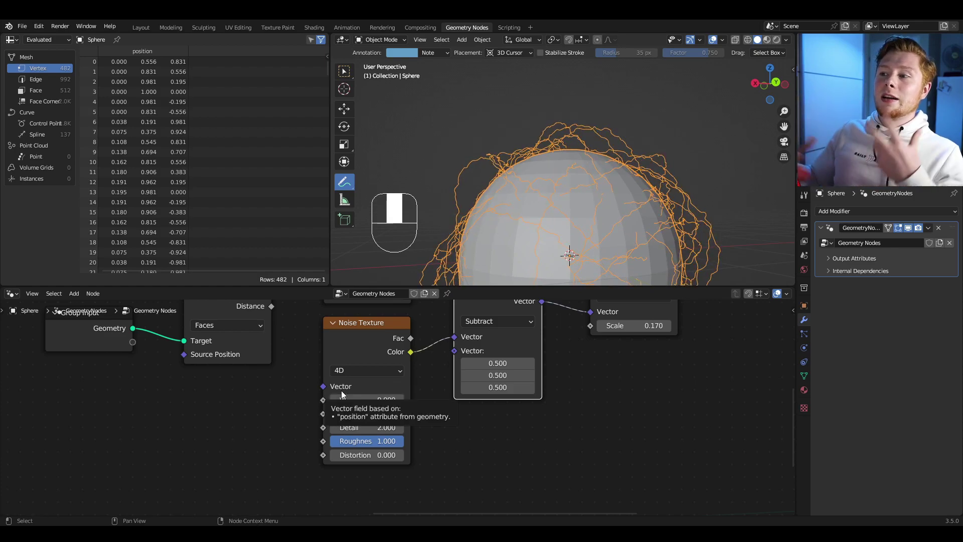
left_click_drag(351, 400, 341, 400, "shift")
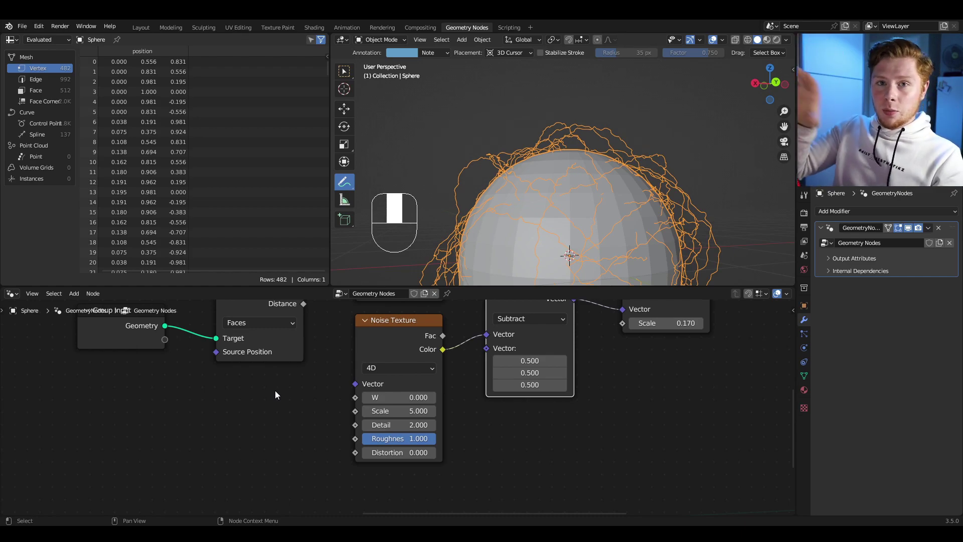
Add a Scene Time node, connect its Seconds output to the Noise Texture's W input, and play the animation.
key("shift+a")
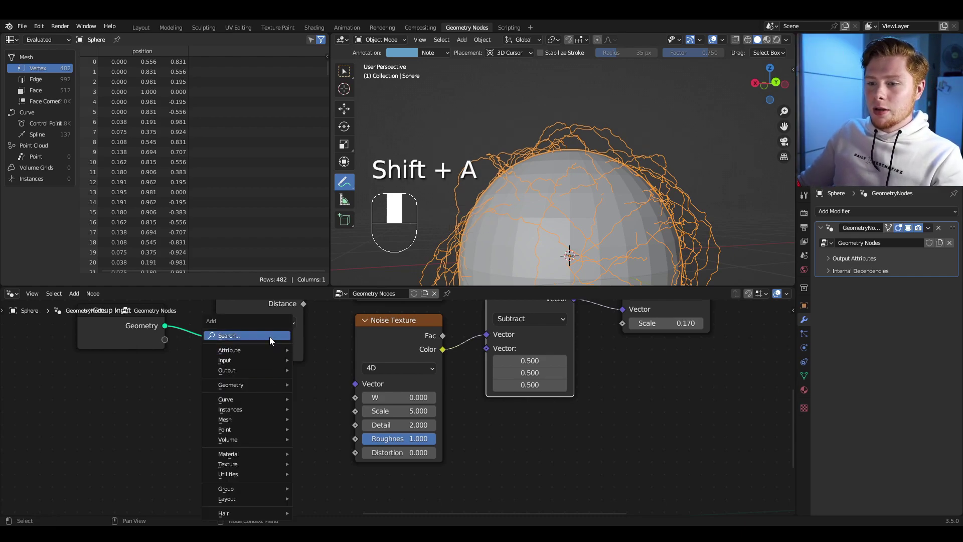
type("sc")
key("Return")
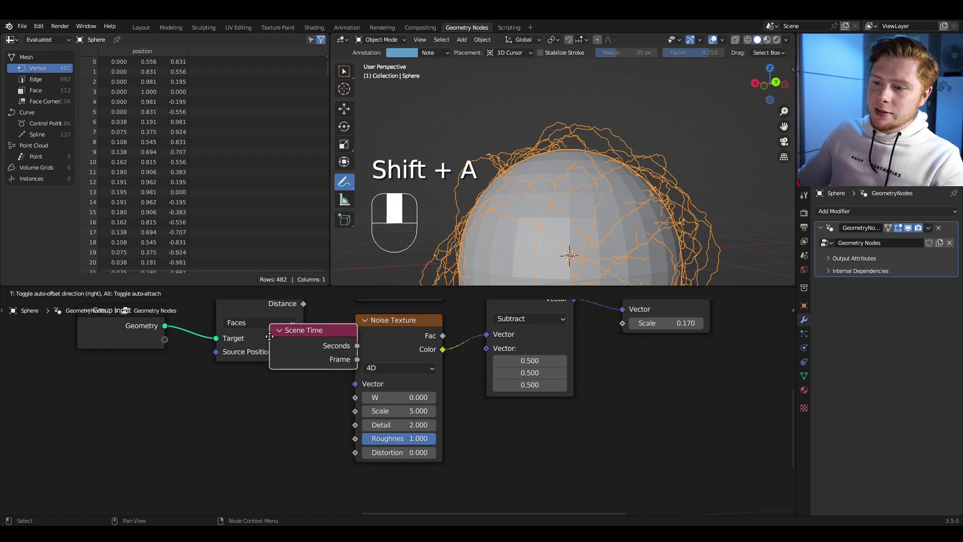
left_click(133, 398)
left_click_drag(218, 403, 355, 398)
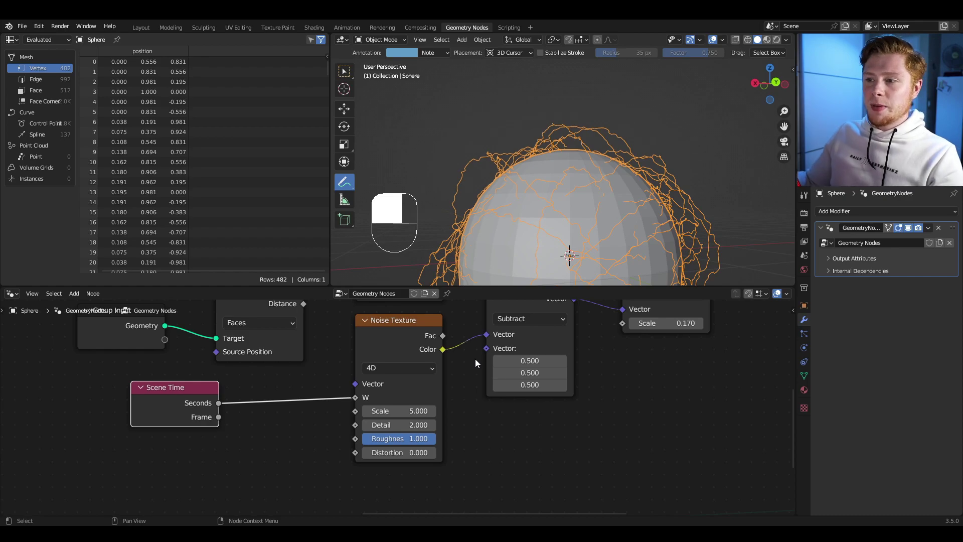
key("space")
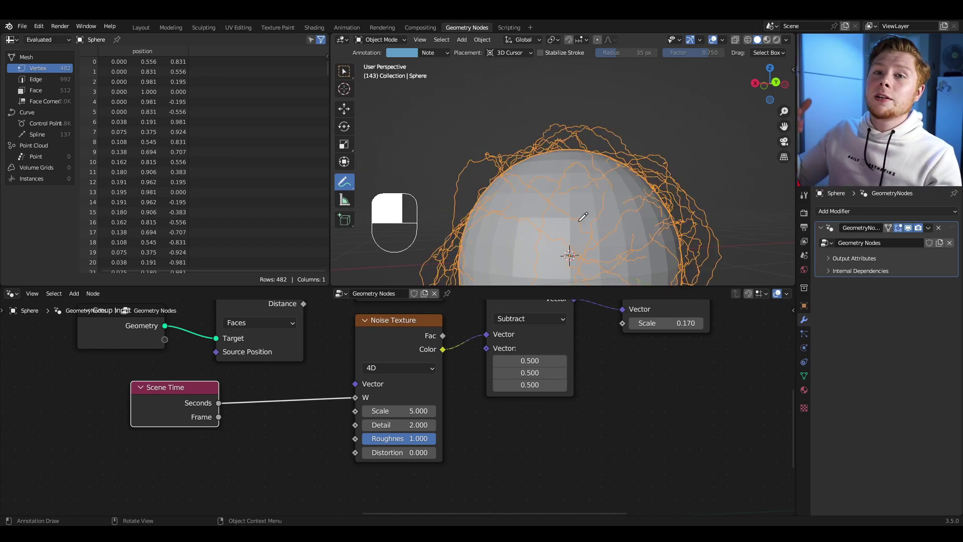
Insert a Math node set to Divide by 5.000 between Scene Time's Seconds and the Noise Texture's W, and play the animation.
middle_click_drag(221, 346, 377, 340)
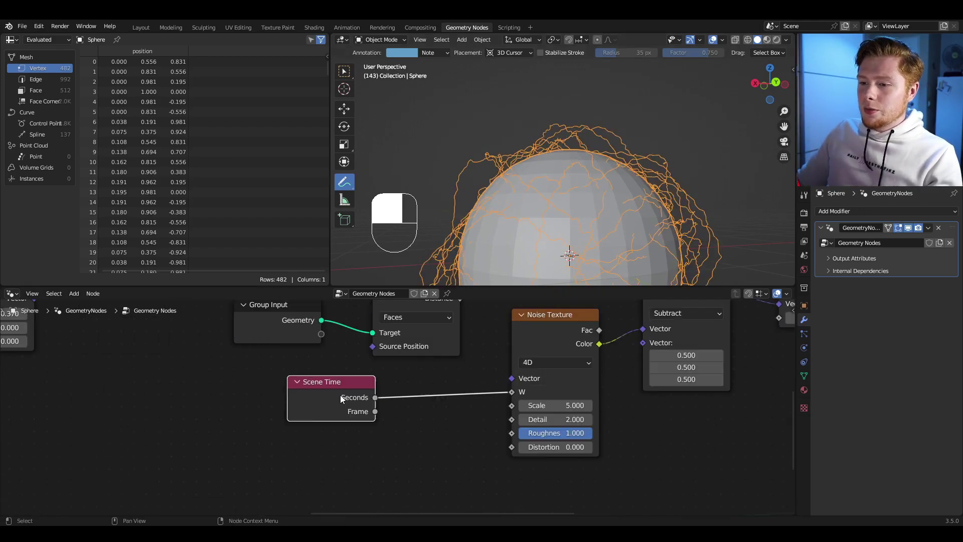
key("shift+a")
type("mult")
key("BackSpace")
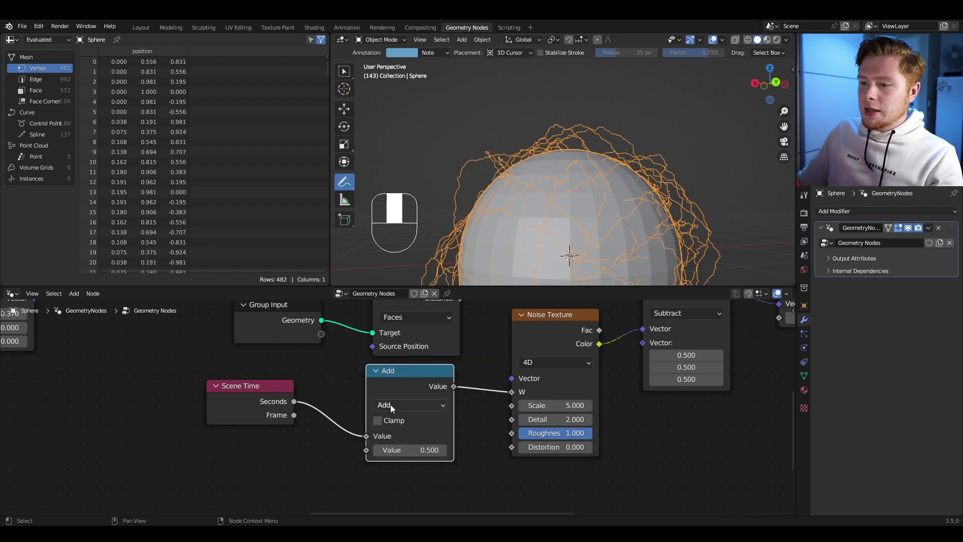
left_click(391, 404)
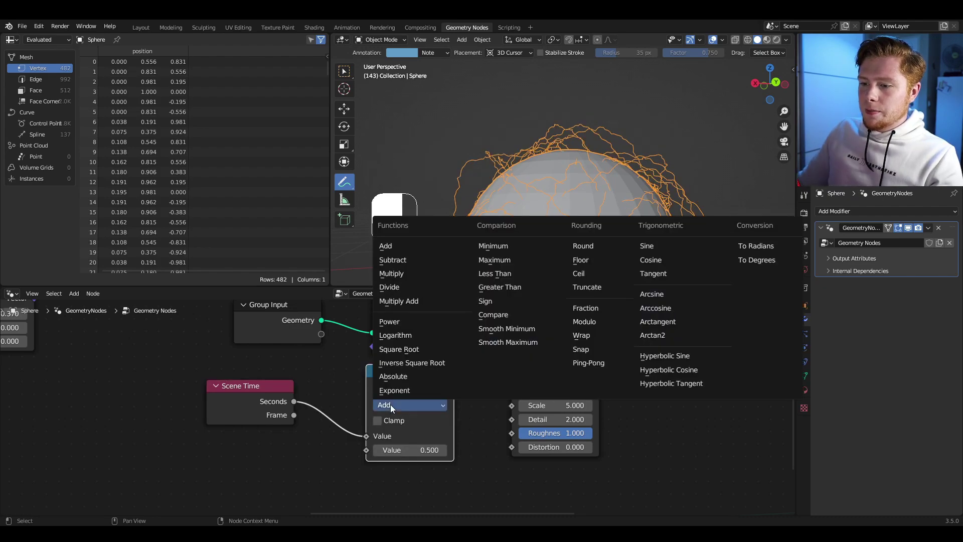
left_click(399, 287)
key("space")
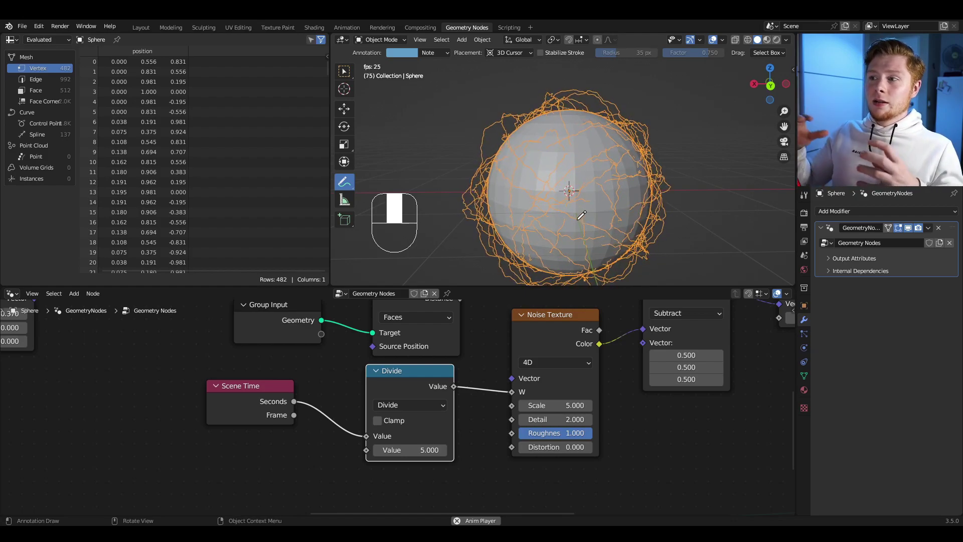
Add a Random Value node below Scene Time, connect it to the Divide node's second value, and inspect the arcs up close.
middle_click_drag(261, 379, 336, 346)
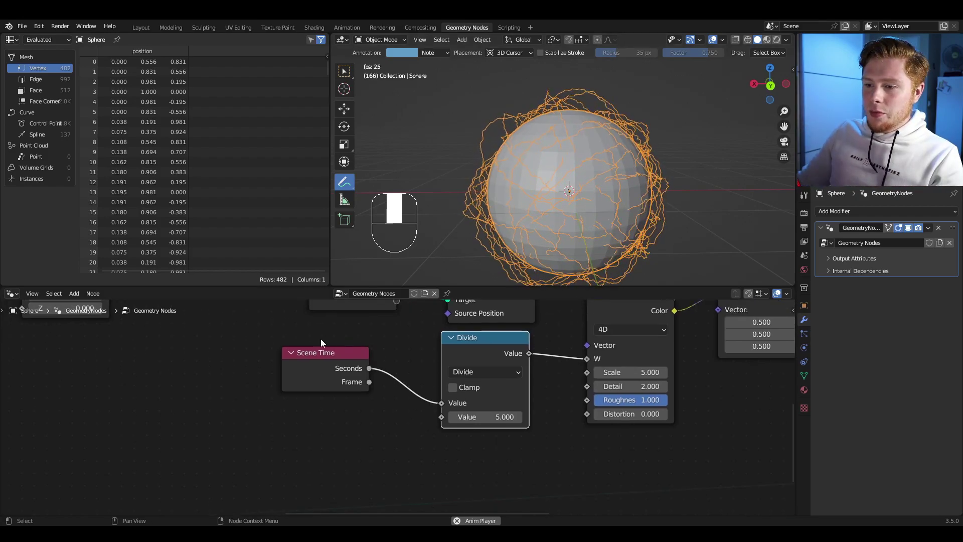
key("shift+a")
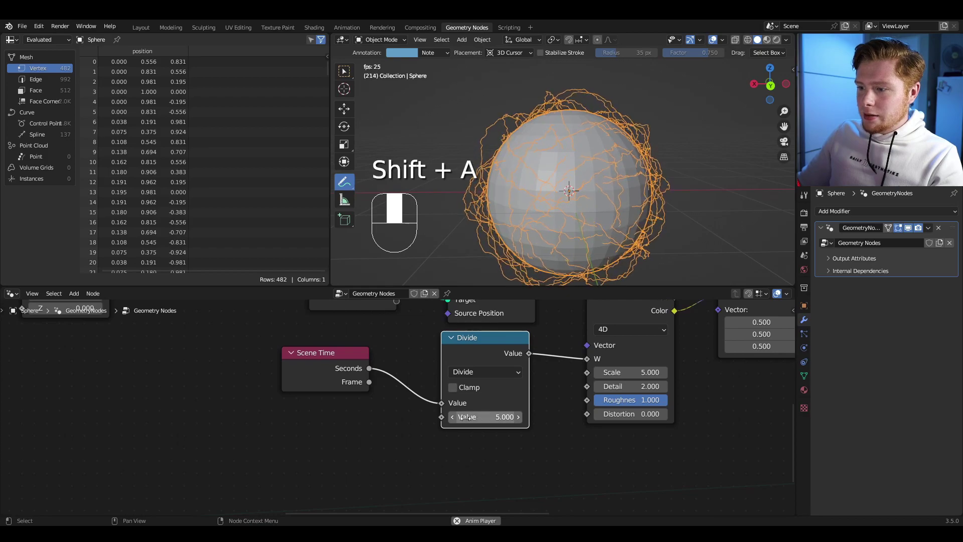
middle_click_drag(362, 383, 426, 358)
key("shift+a")
type("ran")
key("Return")
left_click(352, 381)
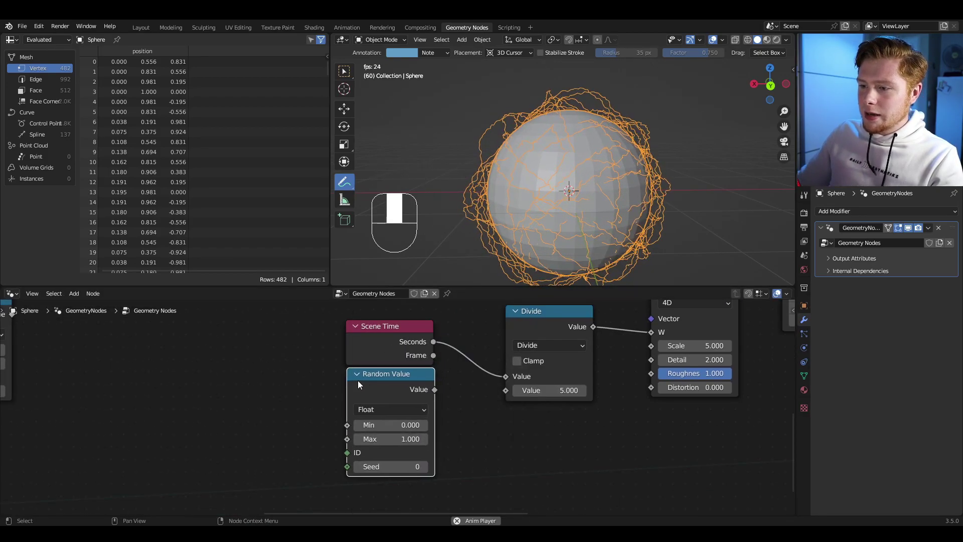
left_click_drag(433, 390, 502, 390)
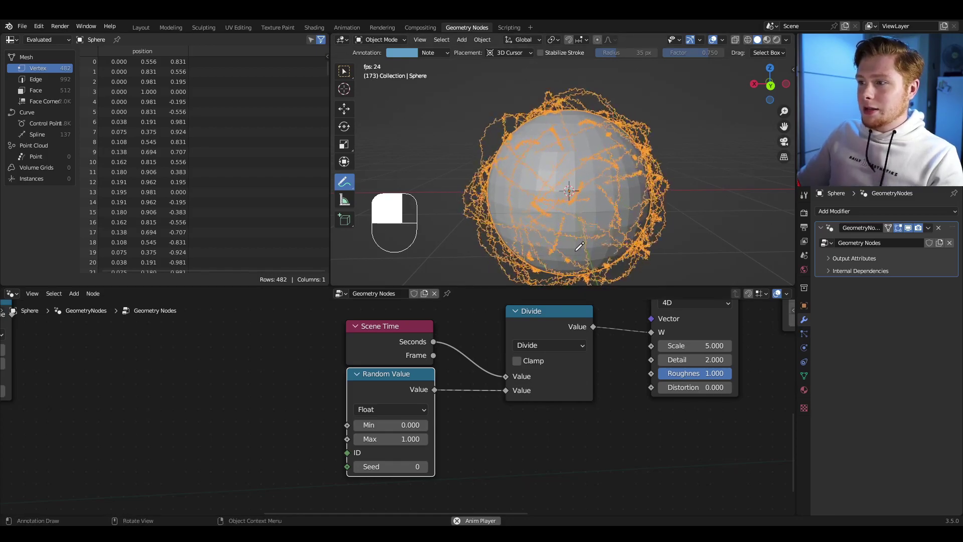
mouse_move(567, 236)
middle_mouse_down()
mouse_move(536, 211)
mouse_move(561, 230)
middle_mouse_up()
scroll(561, 231, "up", 5)
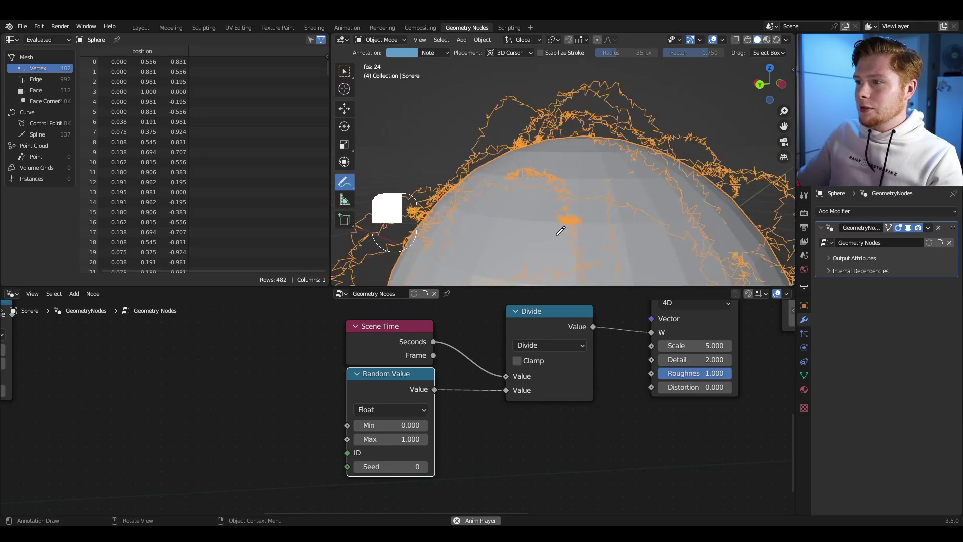
middle_click_drag(569, 179, 571, 189, "shift")
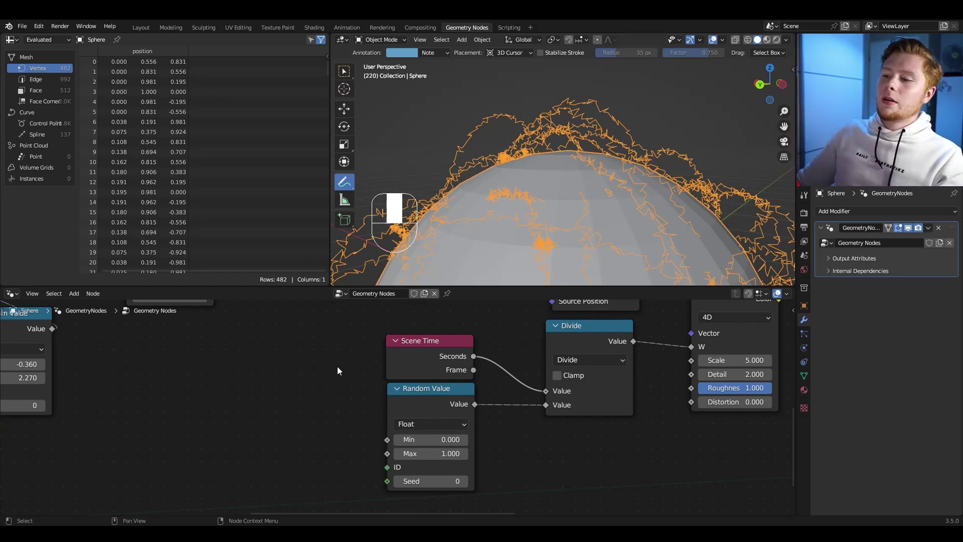
Preview the Distribute Points on Faces node's points with a Viewer node.
scroll(382, 402, "down", 1)
middle_click_drag(263, 377, 287, 419)
left_click(176, 423, "ctrl+shift")
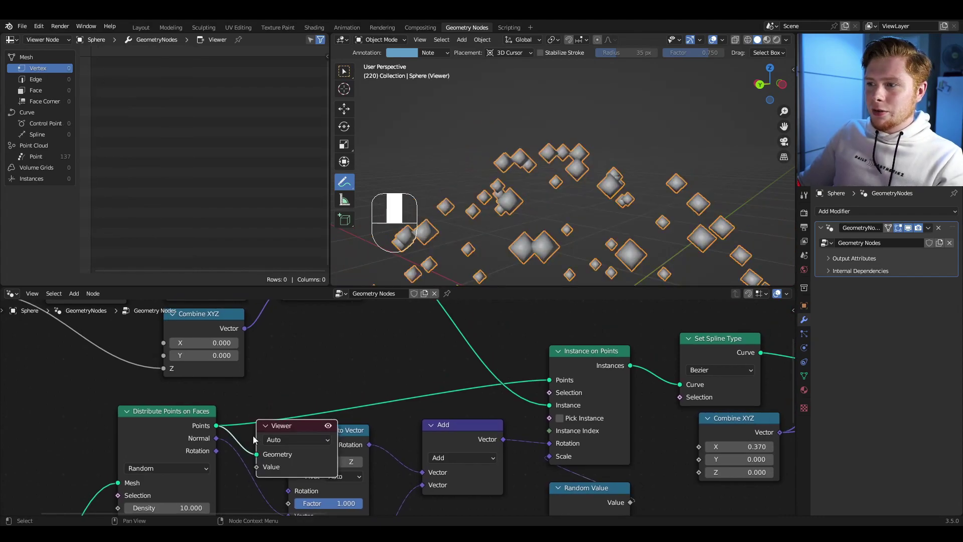
Move the Value, Multiply, Combine XYZ and Curve Line nodes upward to free space above Distribute Points on Faces.
key("Home")
left_click_drag(101, 321, 299, 365)
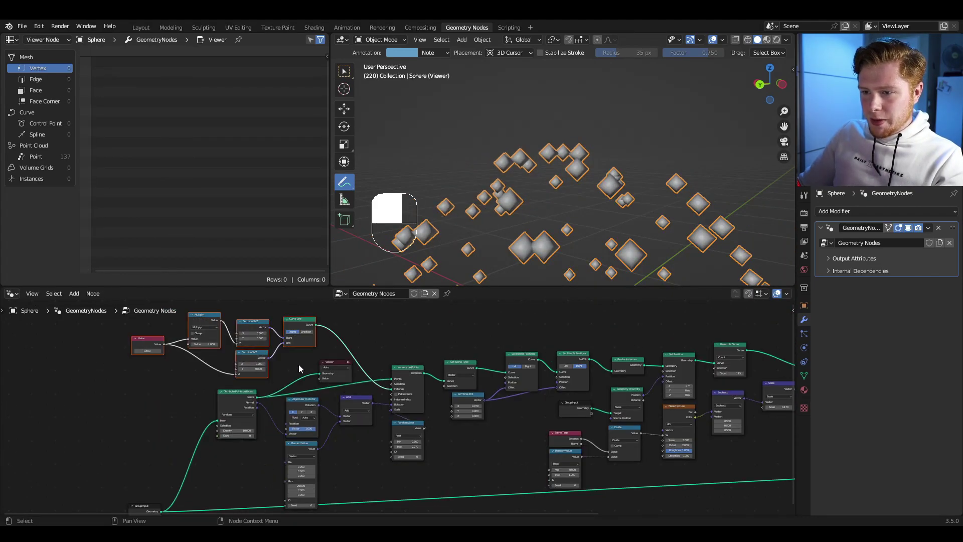
key("g")
left_click(330, 301)
Place a Random Value node above Distribute Points on Faces, connect its output to the Viewer's Value input, and view all points.
middle_click_drag(602, 469, 541, 394)
left_click_drag(548, 397, 525, 404)
left_click_drag(499, 397, 323, 389)
scroll(196, 316, "up", 4)
key("shift+c")
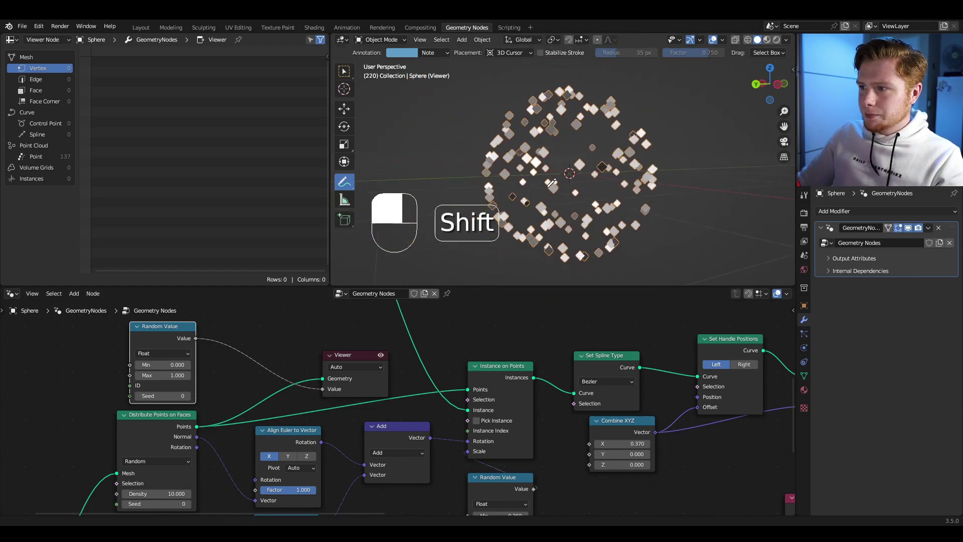
Delete the Viewer node connected to the Distribute Points on Faces points.
middle_click_drag(550, 187, 558, 111)
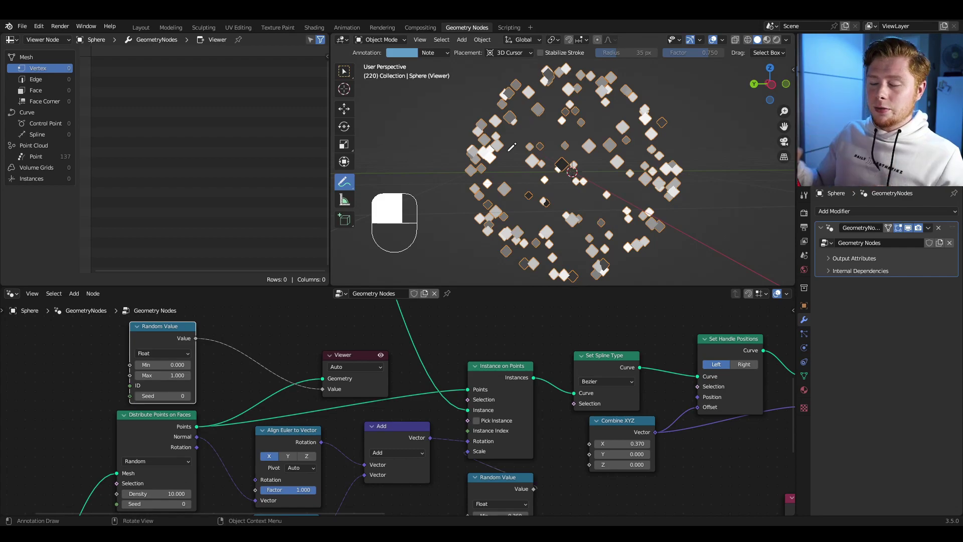
middle_click_drag(167, 339, 116, 335)
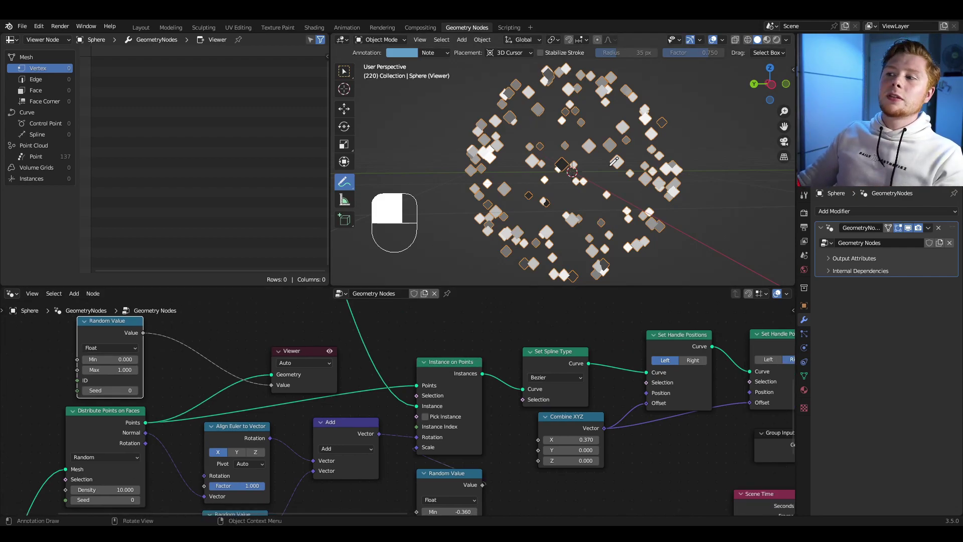
middle_click_drag(680, 462, 332, 342)
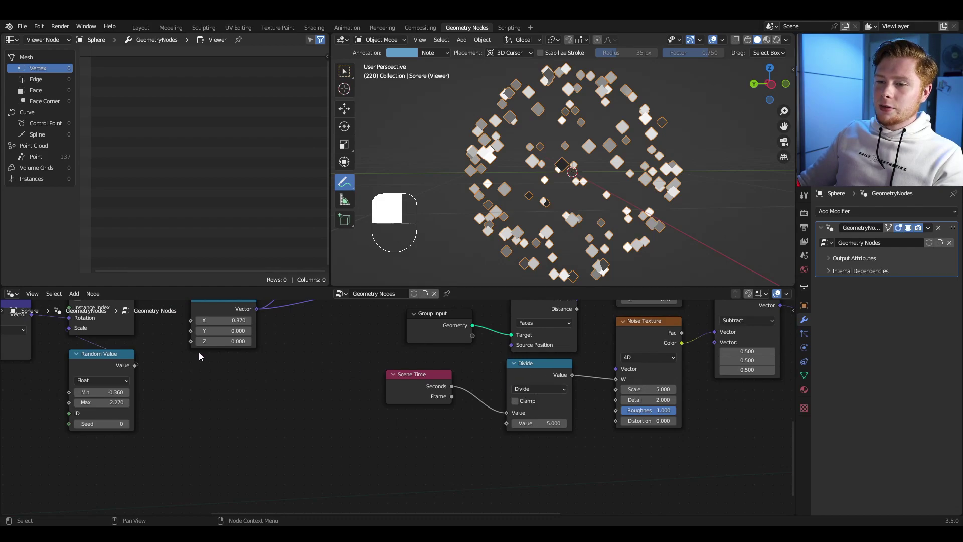
middle_click_drag(207, 353, 672, 490)
left_click(423, 371)
key("x")
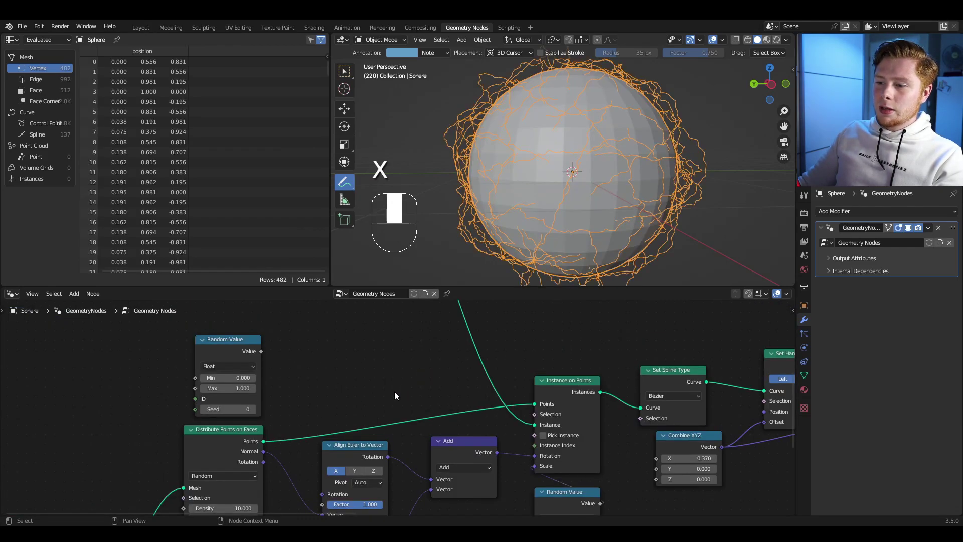
Insert a Capture Attribute node between Distribute Points on Faces and the Points input of Instance on Points.
key("shift+a")
left_click(341, 329)
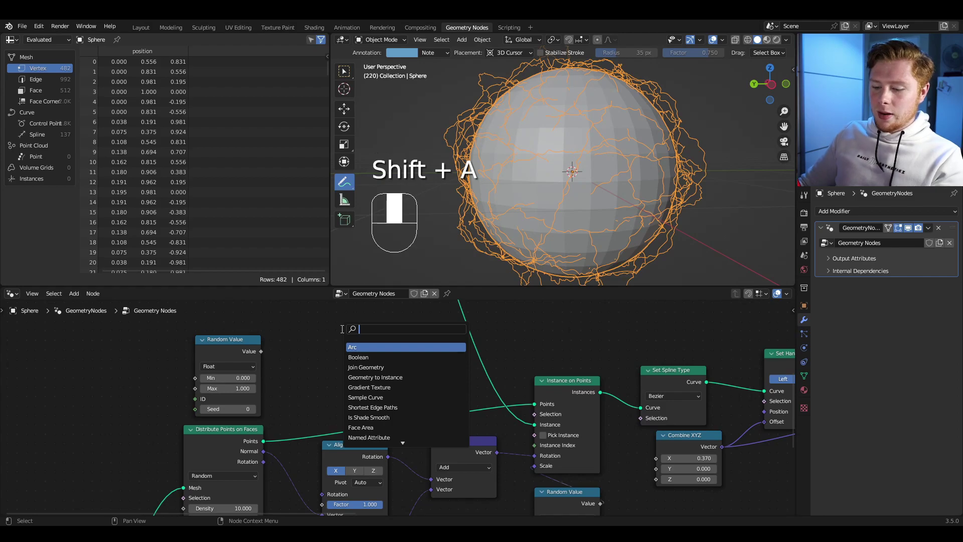
type("cap")
key("Return")
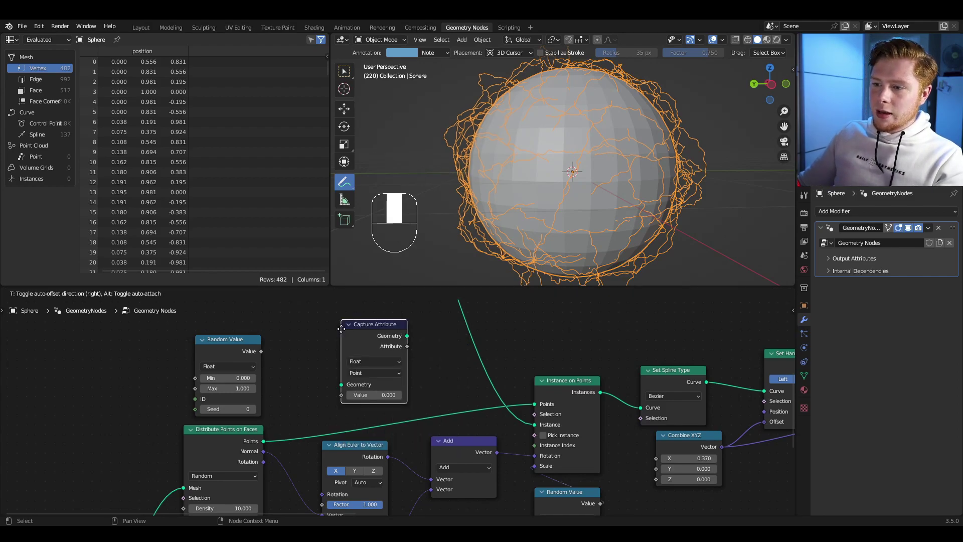
left_click(361, 354)
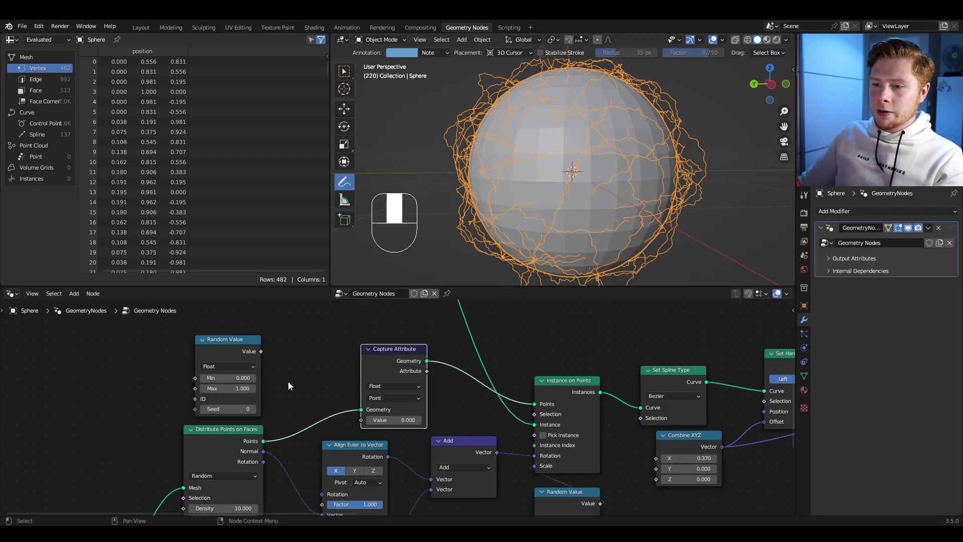
Connect the upper Random Value to Capture Attribute's Value input and the captured Attribute to Divide's second value.
left_click_drag(261, 351, 276, 341)
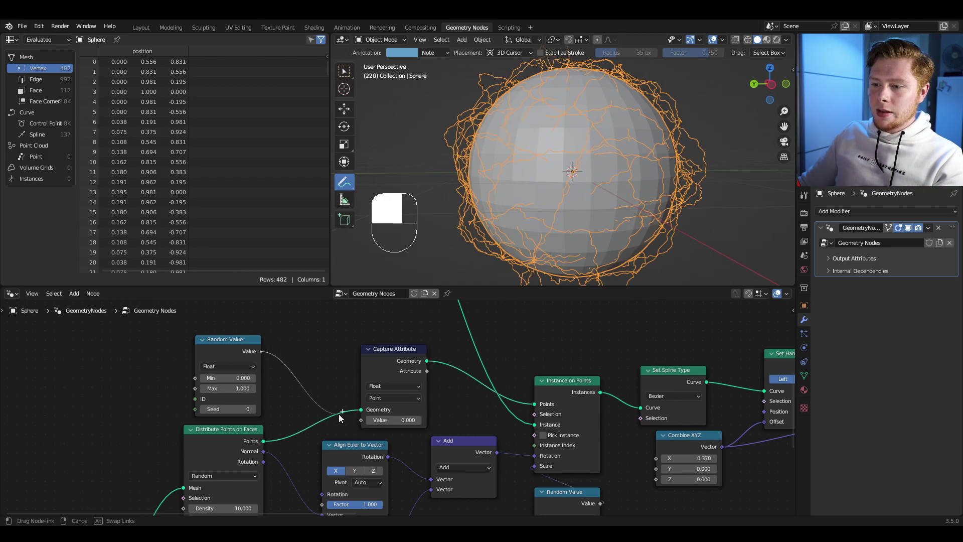
left_click_drag(357, 423, 360, 423)
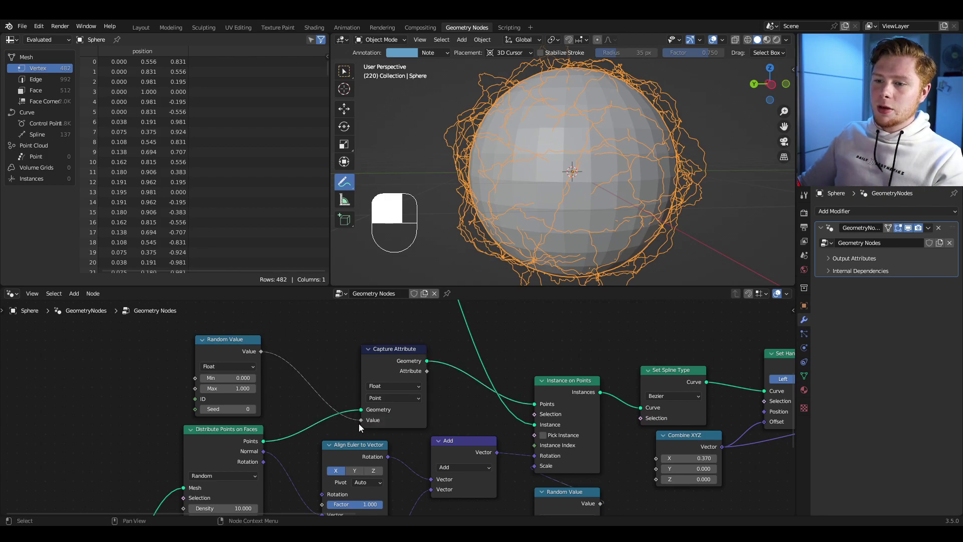
middle_click_drag(359, 424, 269, 414)
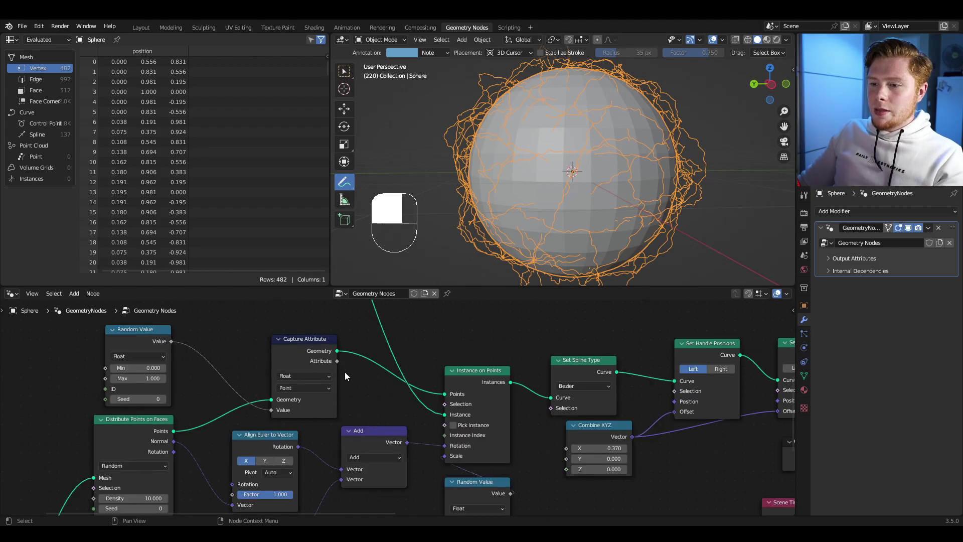
middle_click_drag(538, 435, 311, 395)
middle_click_drag(311, 396, 303, 403, "ctrl")
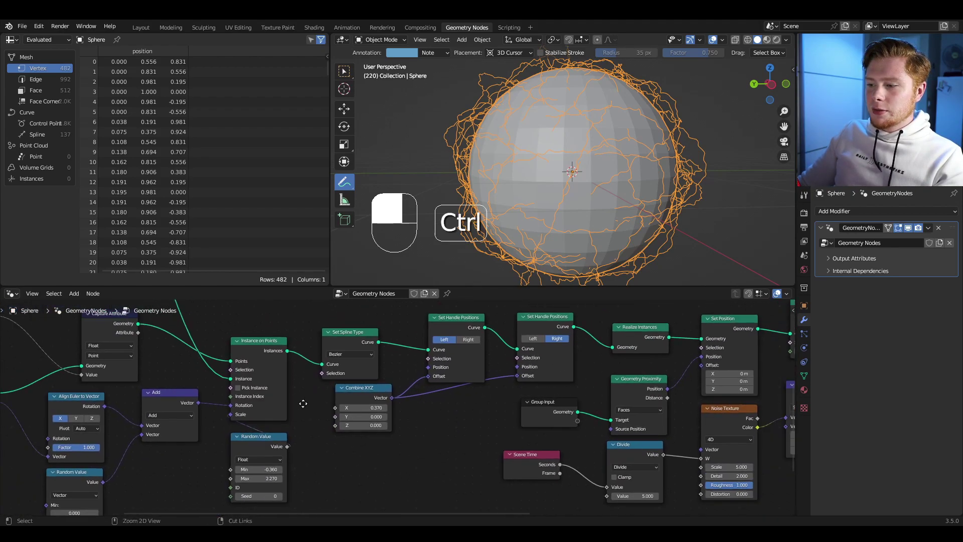
left_click_drag(137, 333, 608, 493)
Play the animation briefly to check the arcs' motion with the captured random values.
key("space")
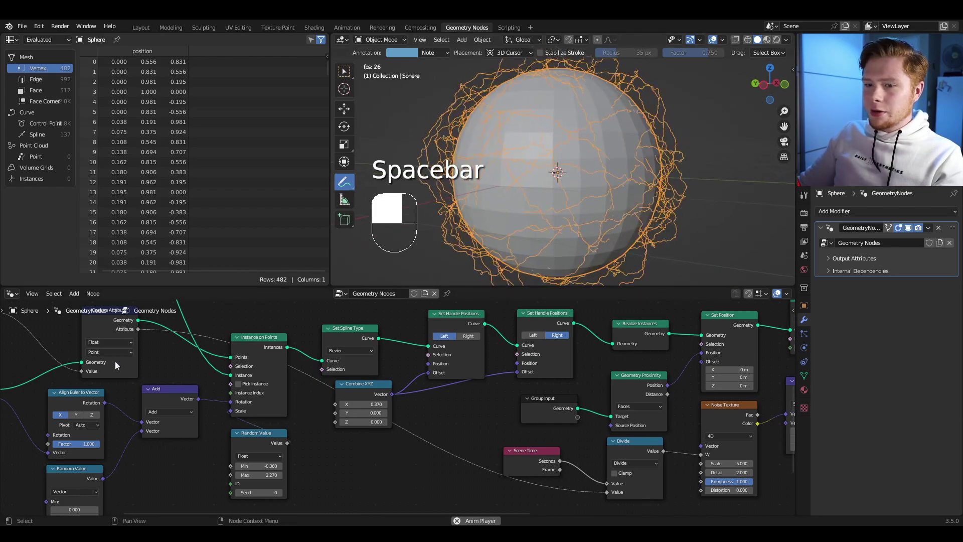
key("space")
middle_click_drag(291, 395, 396, 409)
key("space")
key("space")
Set the Random Value node feeding Capture Attribute to Min 1 and Max 5.
middle_click_drag(103, 370, 375, 387)
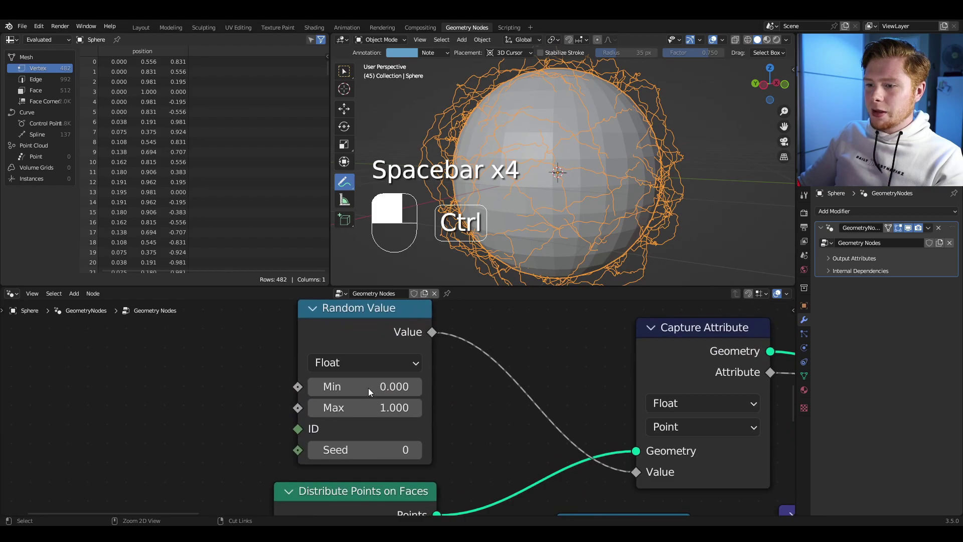
left_click(365, 387)
type("1")
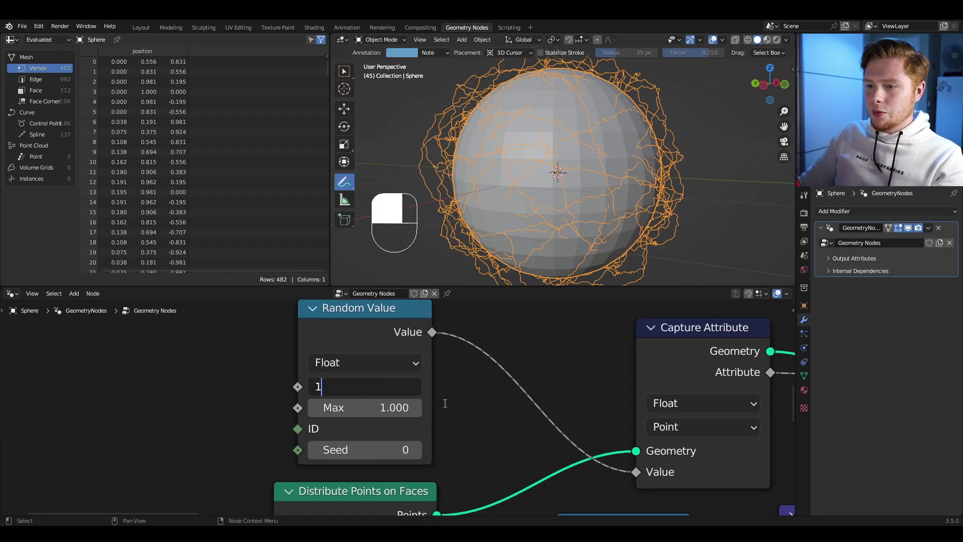
key("Return")
left_click(365, 408)
type("5")
key("Return")
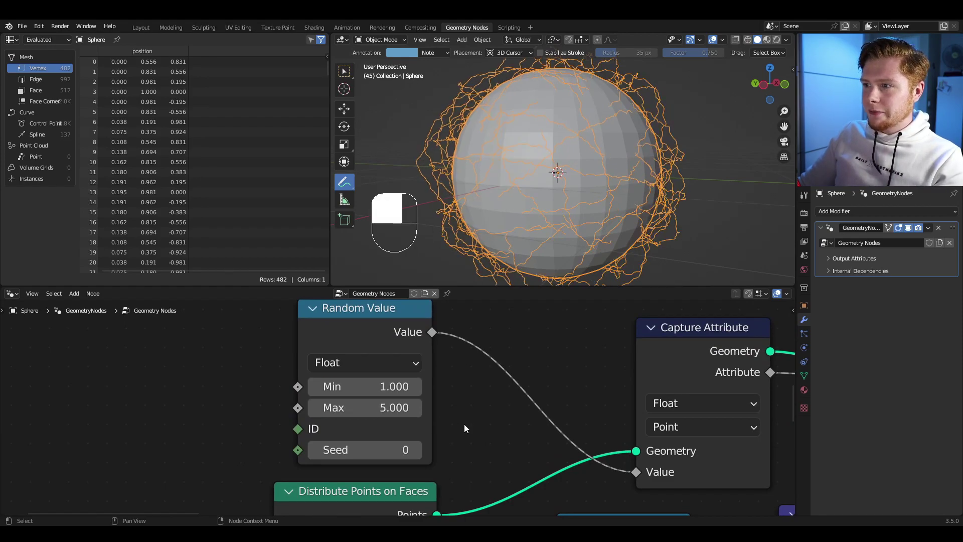
Play the animation and examine how fast individual arcs move around the sphere.
key("space")
middle_click_drag(500, 180, 562, 203, "shift")
scroll(562, 203, "up", 3)
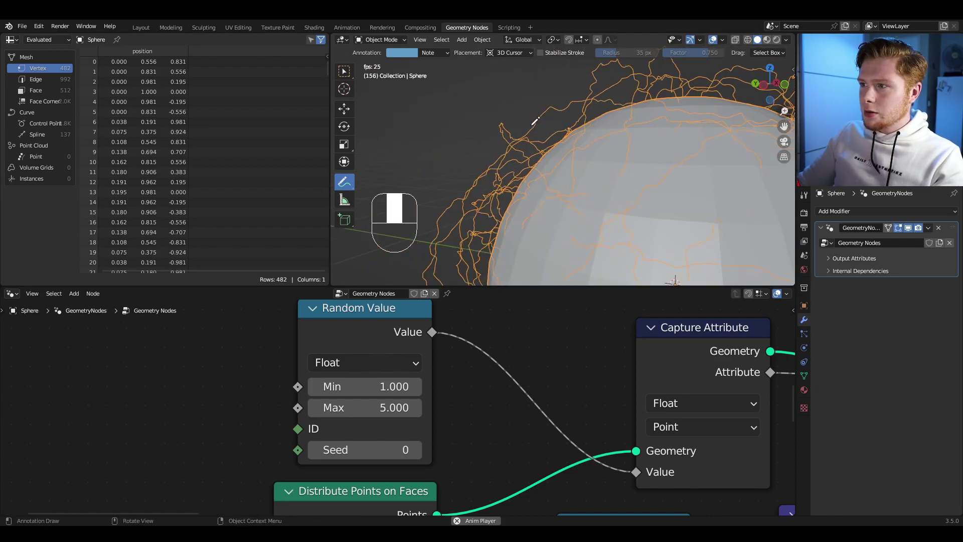
middle_click_drag(656, 200, 580, 198, "shift")
scroll(580, 198, "down", 2)
middle_click_drag(590, 240, 527, 179, "shift")
middle_click_drag(645, 213, 524, 184, "shift")
scroll(527, 189, "up", 1)
middle_click_drag(457, 218, 640, 252, "shift")
scroll(653, 216, "down", 2)
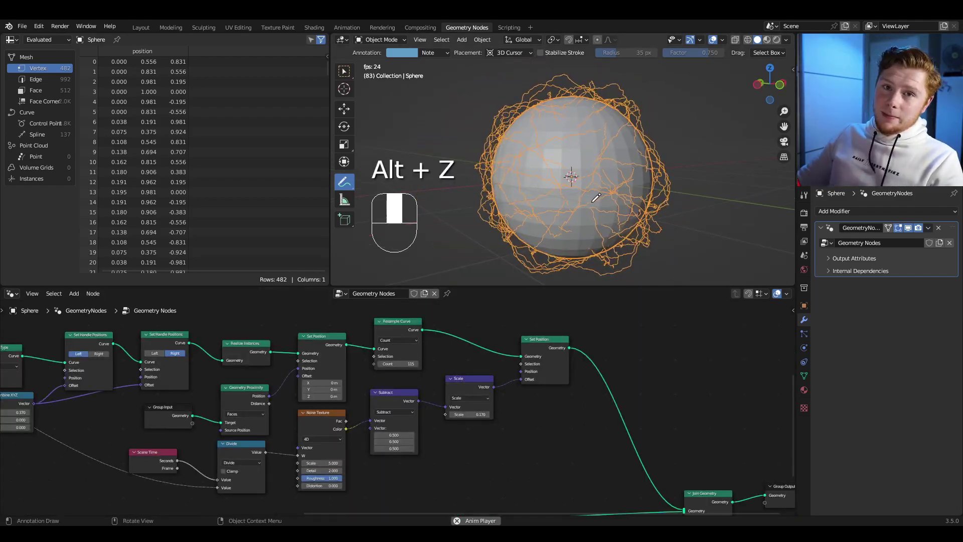
Turn on X-ray, inspect the arcs' endpoints at the sphere's surface up close, and stop playback.
scroll(597, 195, "up", 5)
key("alt+z")
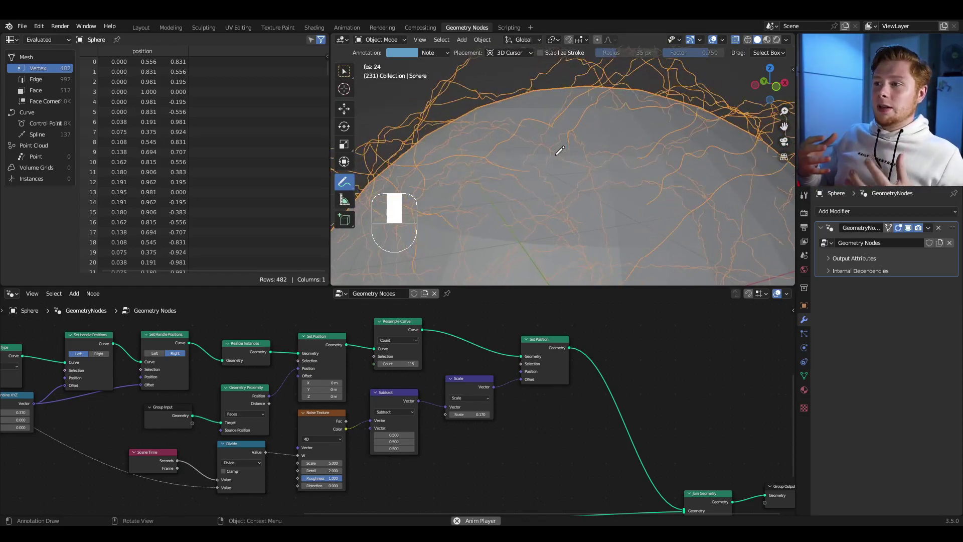
scroll(511, 401, "up", 2)
middle_click_drag(511, 401, 168, 466, "ctrl")
key("space")
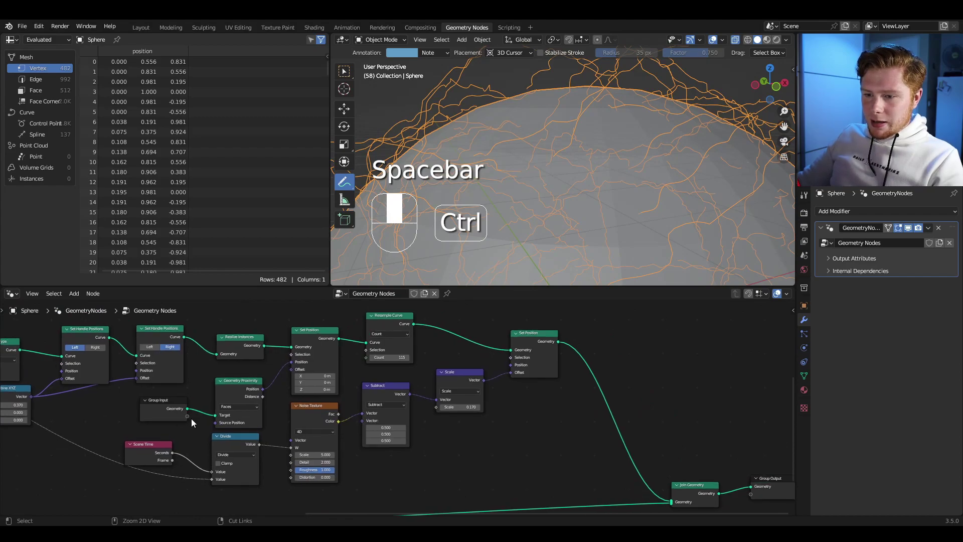
Move the Scene Time and noise nodes down and the nodes leading to Resample Curve up, freeing space beside the final Set Position.
left_click_drag(109, 441, 401, 514)
left_click_drag(499, 456, 440, 408, "shift")
middle_click_drag(400, 439, 441, 486)
key("g")
left_click(392, 434)
left_click_drag(162, 314, 424, 443)
key("g")
left_click(449, 383)
mouse_move(448, 384)
middle_mouse_down()
mouse_move(423, 411)
mouse_move(416, 389)
middle_mouse_up()
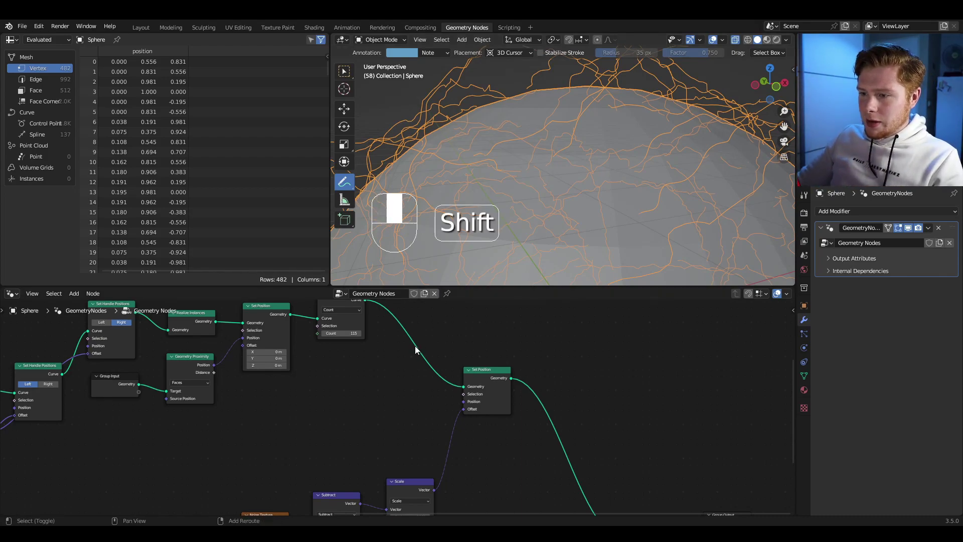
Add an Endpoint Selection node, connect it to the final Set Position's Selection input, and play the animation.
key("shift+a")
type("end")
key("Return")
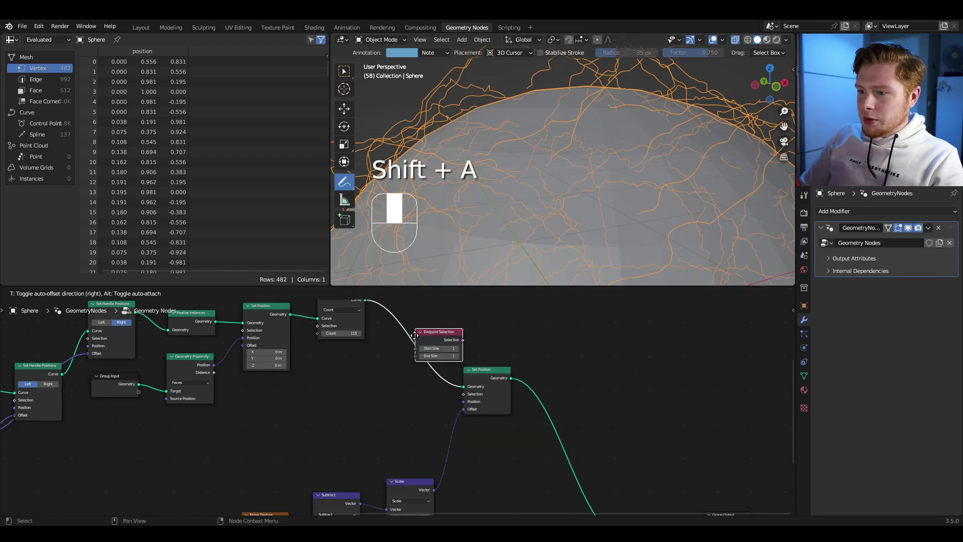
left_click(374, 396)
left_click_drag(375, 395, 463, 394)
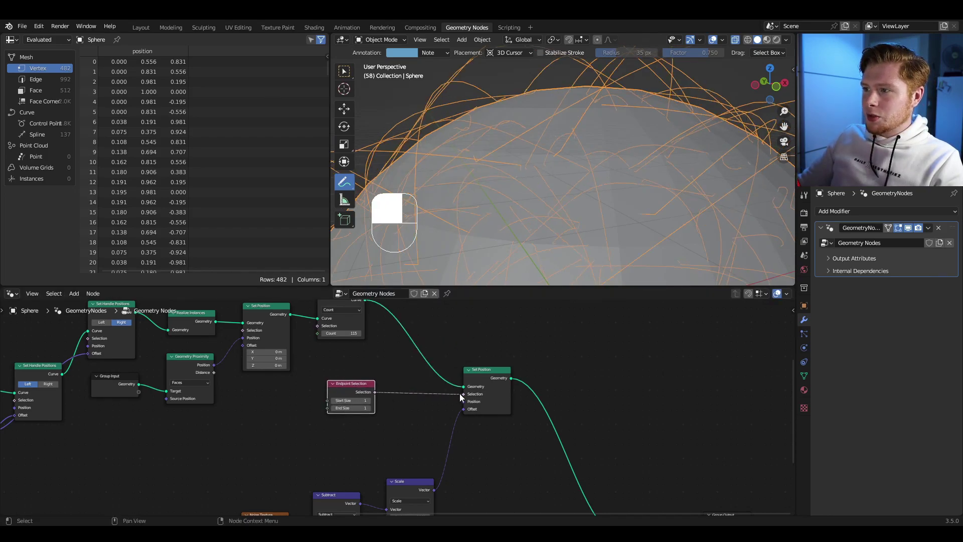
key("space")
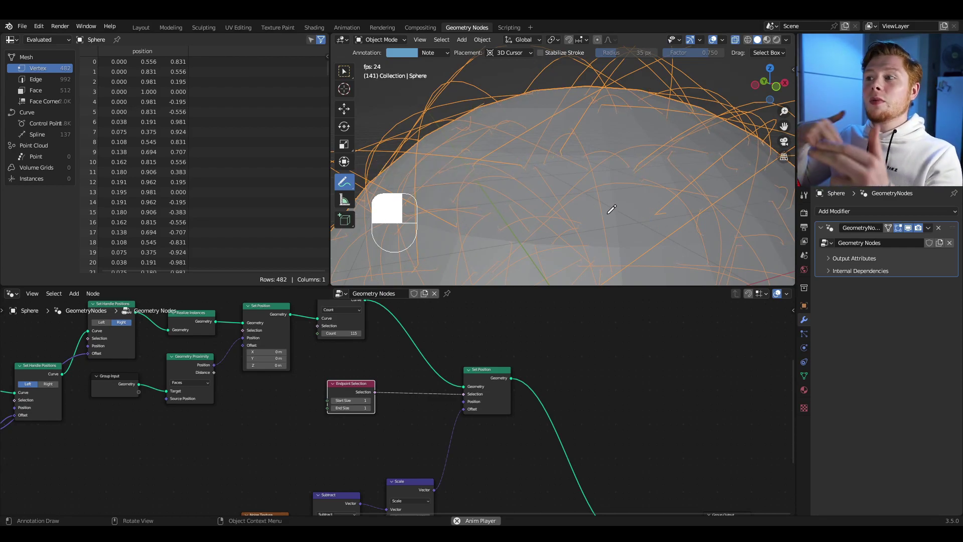
Insert a Map Range node between Endpoint Selection and the final Set Position's Selection input.
key("shift+a")
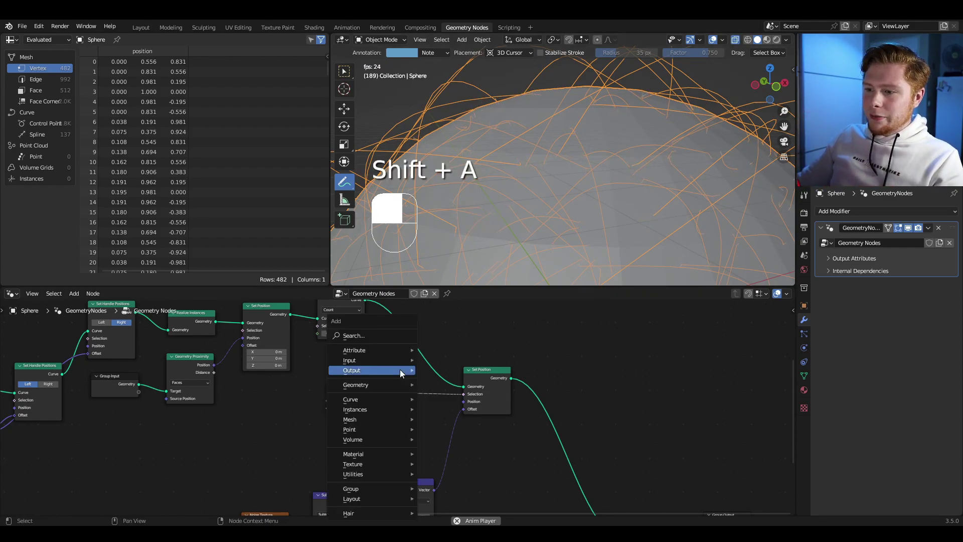
left_click(391, 339)
type("map")
key("Return")
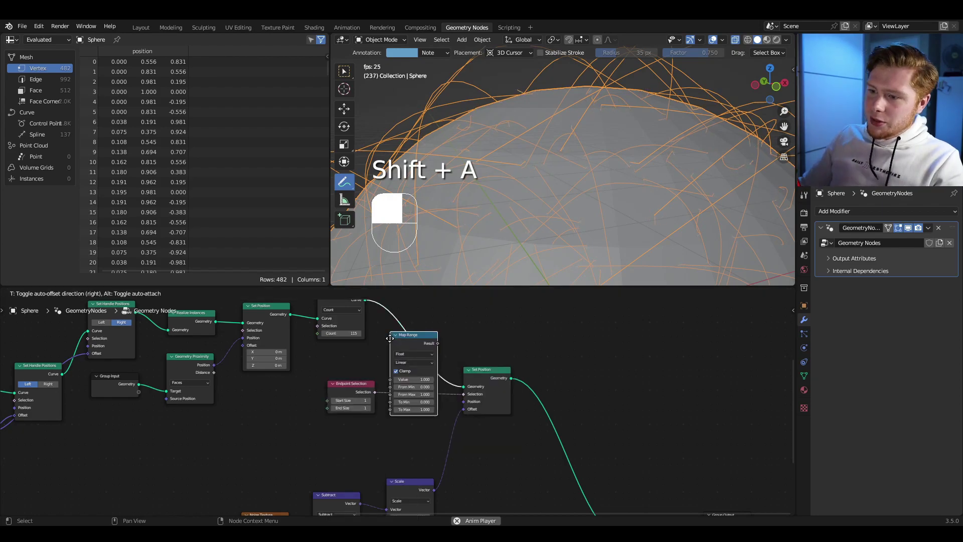
left_click(367, 386)
Invert the endpoint selection by setting Map Range's To Min to 1 and To Max to 0.
middle_click_drag(384, 411, 394, 387)
middle_click_drag(408, 449, 498, 410, "ctrl")
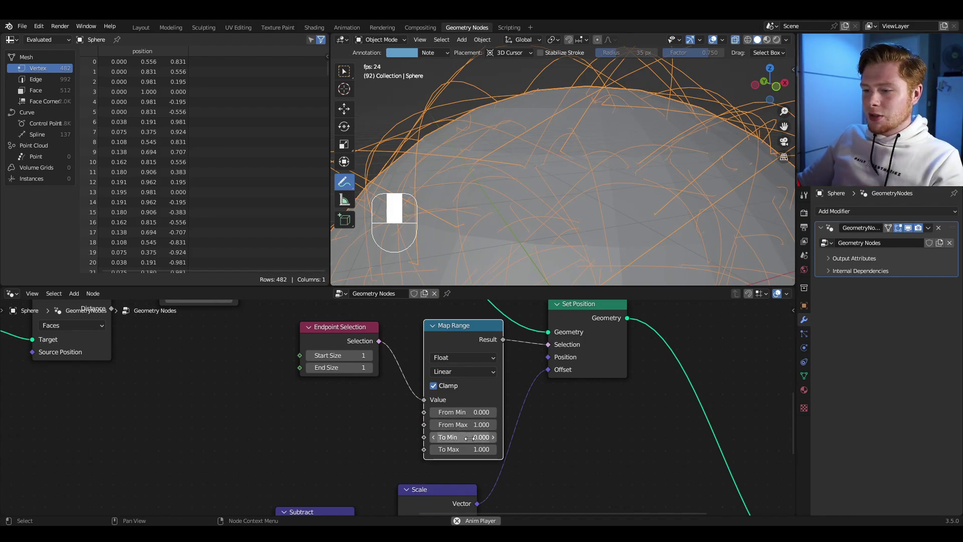
left_click(487, 439)
type("1")
key("Tab")
type("0")
key("Return")
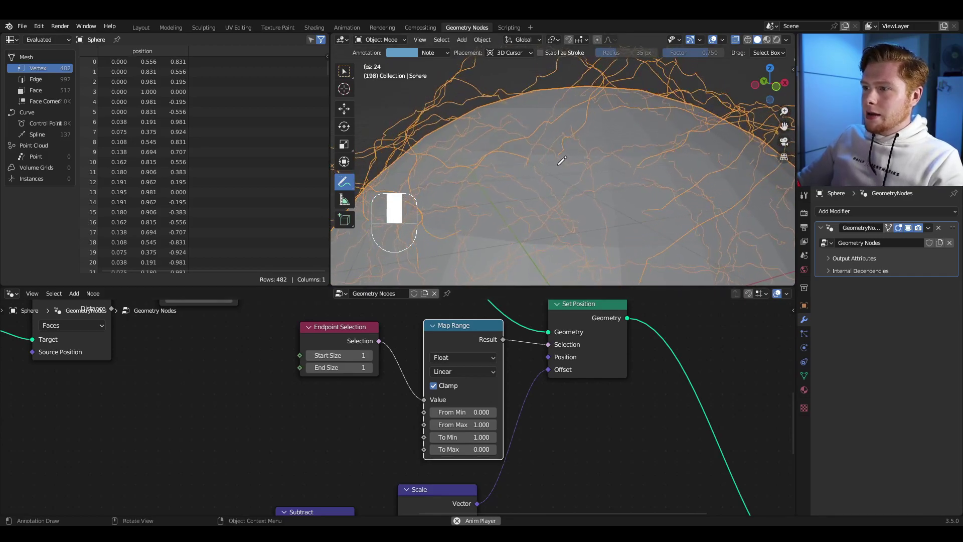
Examine the animated arcs around the whole sphere with their endpoints excluded from the noise.
scroll(568, 226, "down", 3)
middle_click_drag(606, 322, 504, 349)
mouse_move(567, 223)
middle_mouse_down("shift")
mouse_move(536, 212)
mouse_move(527, 221)
mouse_move(552, 213)
middle_mouse_up("shift")
scroll(515, 231, "down", 1)
middle_click_drag(552, 213, 551, 216, "shift")
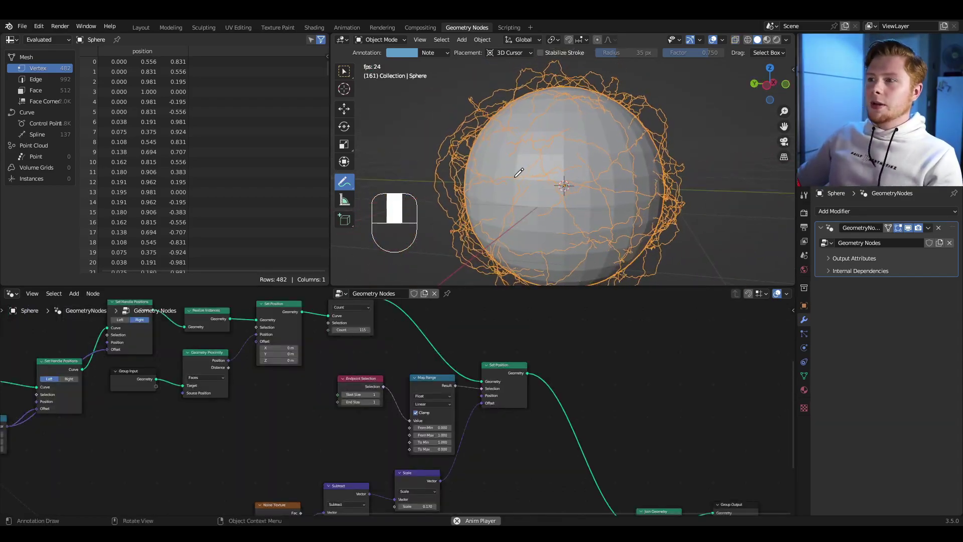
middle_click_drag(520, 172, 583, 185)
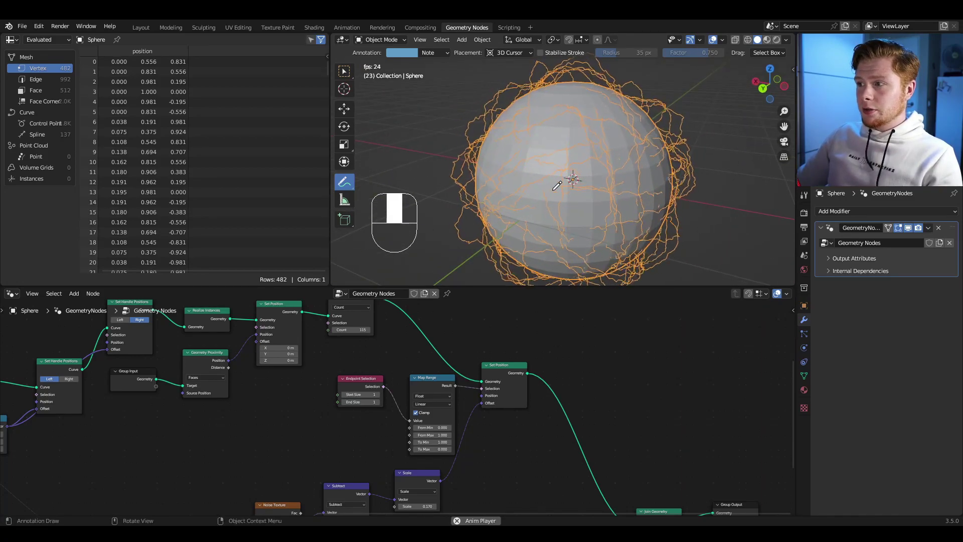
middle_click_drag(557, 186, 571, 186)
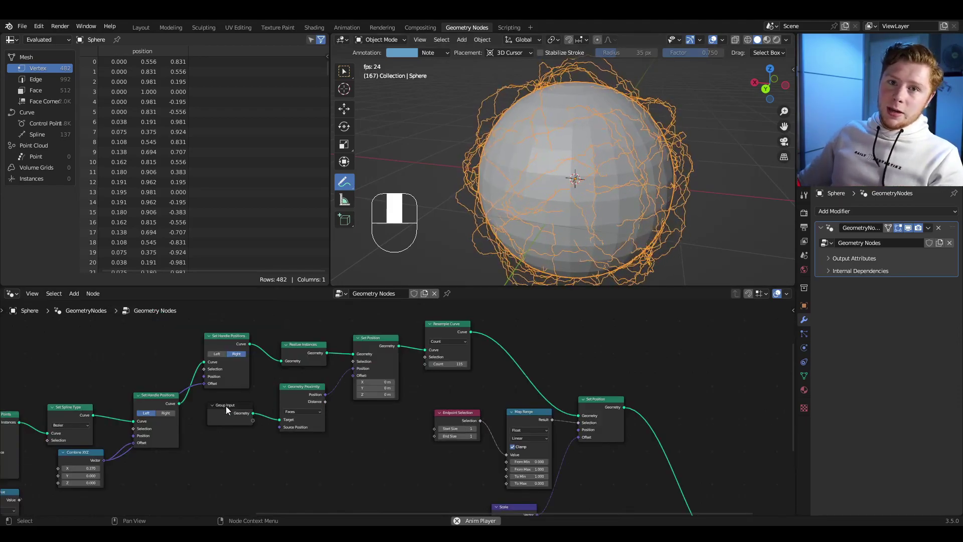
Insert a Delete Geometry node between Capture Attribute and the Points input of Instance on Points.
middle_click_drag(159, 415, 457, 400)
middle_click_drag(231, 372, 331, 372)
middle_click_drag(206, 372, 378, 355)
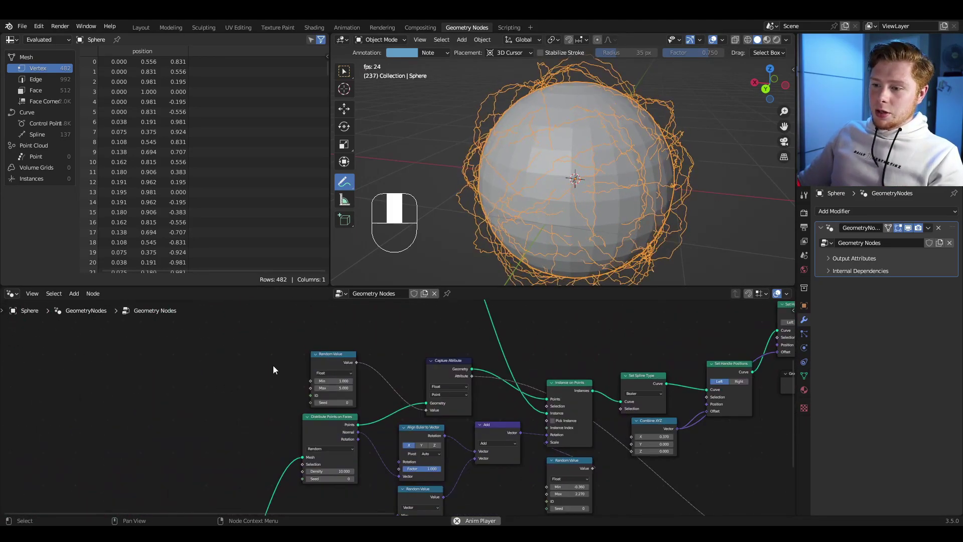
middle_click_drag(261, 402, 252, 387)
scroll(253, 401, "up", 3)
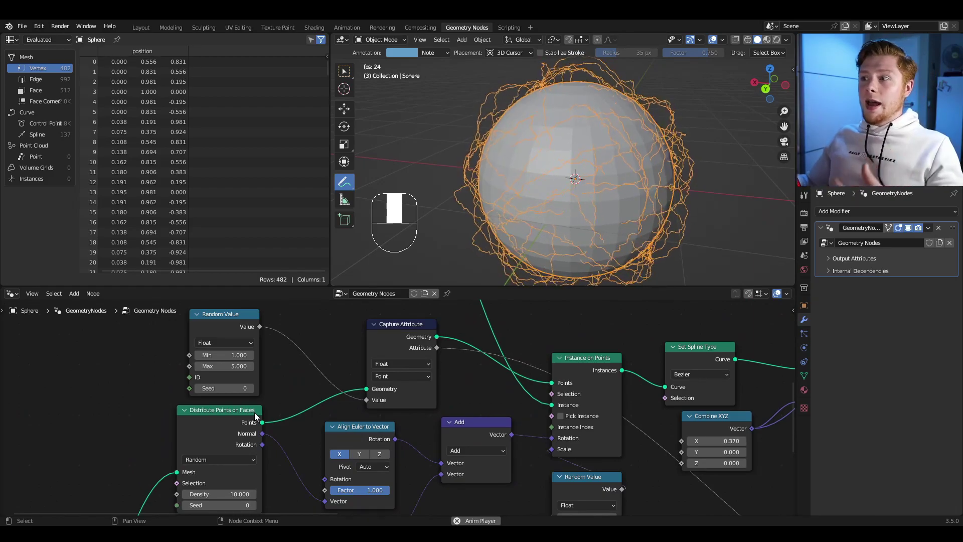
middle_click_drag(486, 326, 450, 342)
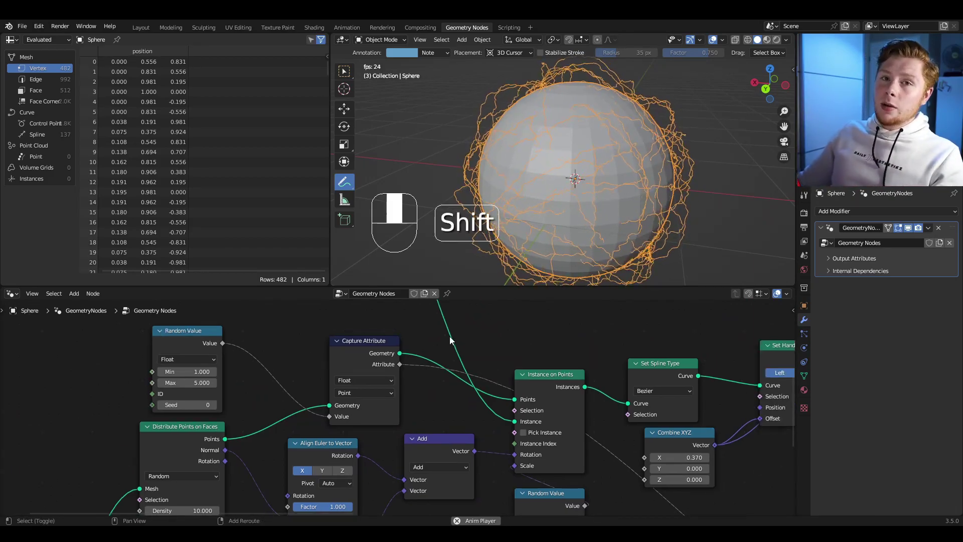
key("shift+a")
left_click(450, 337)
type("del")
key("Return")
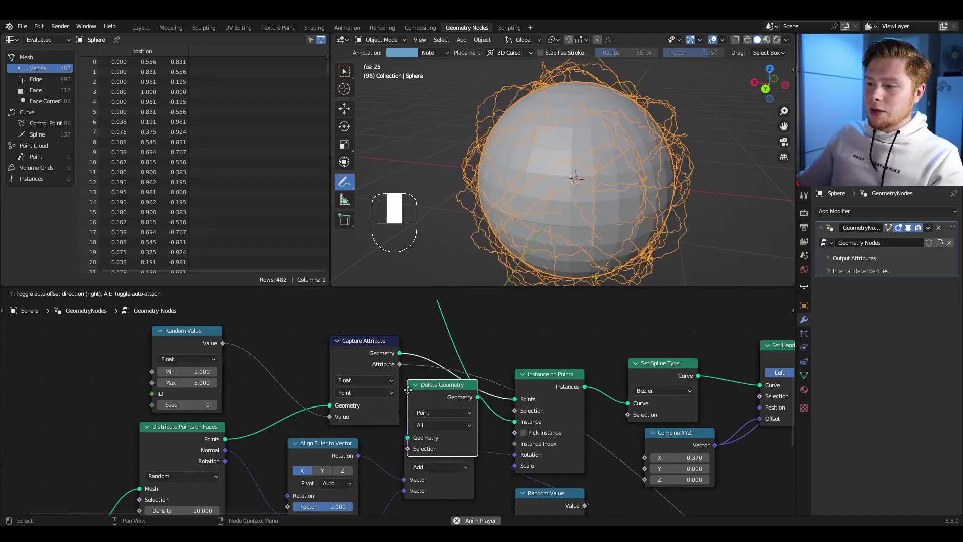
left_click(452, 345)
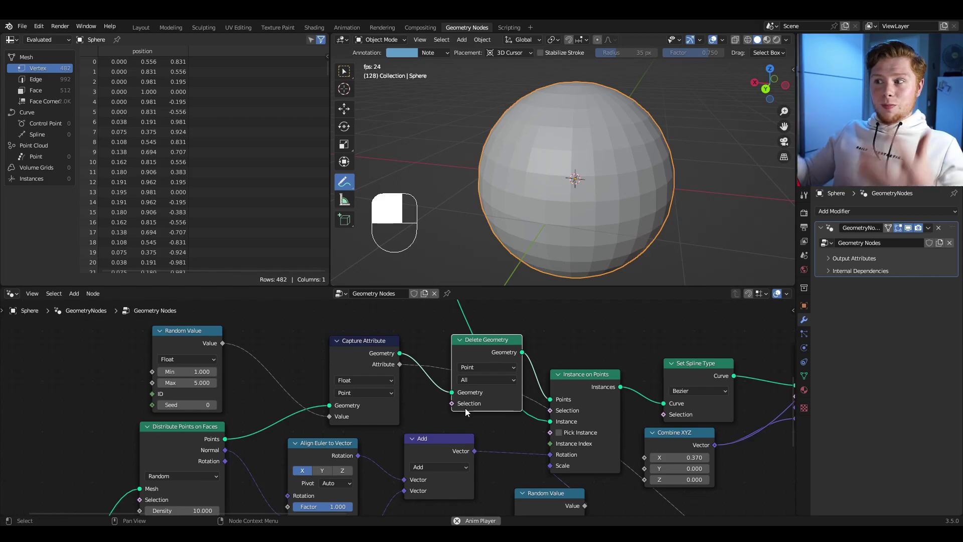
Duplicate the Scene Time, Divide and Noise Texture nodes and place the copies beside the Random Value node feeding Capture Attribute.
left_click(486, 428)
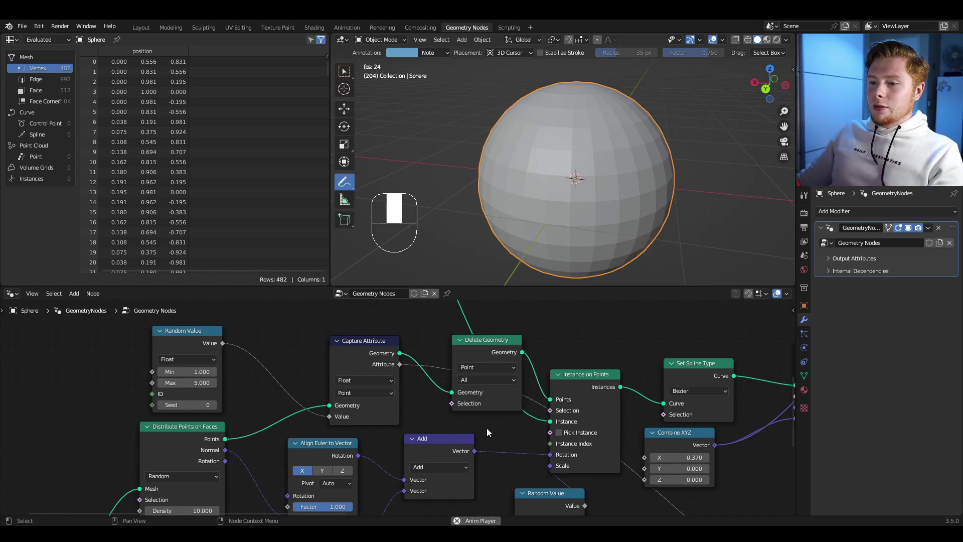
left_click_drag(119, 337, 351, 396)
middle_click_drag(377, 421, 256, 326)
mouse_move(738, 496)
middle_mouse_down()
mouse_move(677, 462)
mouse_move(280, 384)
middle_mouse_up()
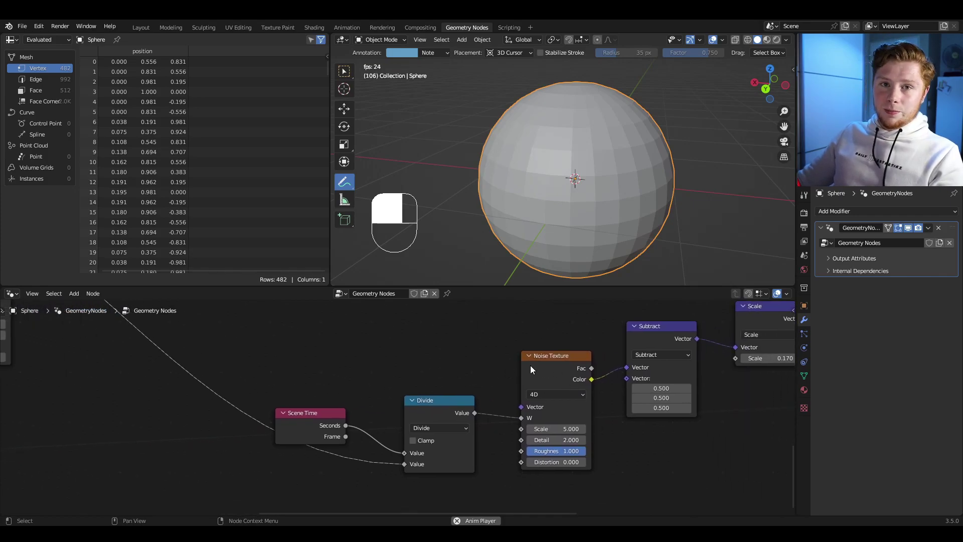
left_click_drag(289, 333, 597, 493)
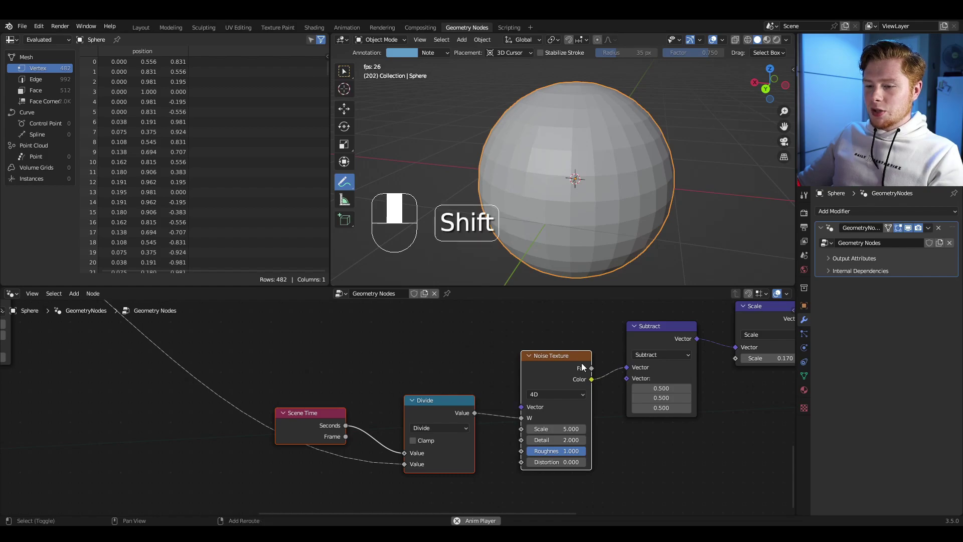
key("shift+d")
left_click(194, 410)
middle_click_drag(178, 411, 401, 430)
key("g")
left_click(297, 337)
Connect the duplicated Noise Texture's Fac output to the Selection input of Delete Geometry.
middle_click_drag(297, 337, 311, 366)
scroll(311, 366, "up", 2)
left_click_drag(305, 373, 563, 460)
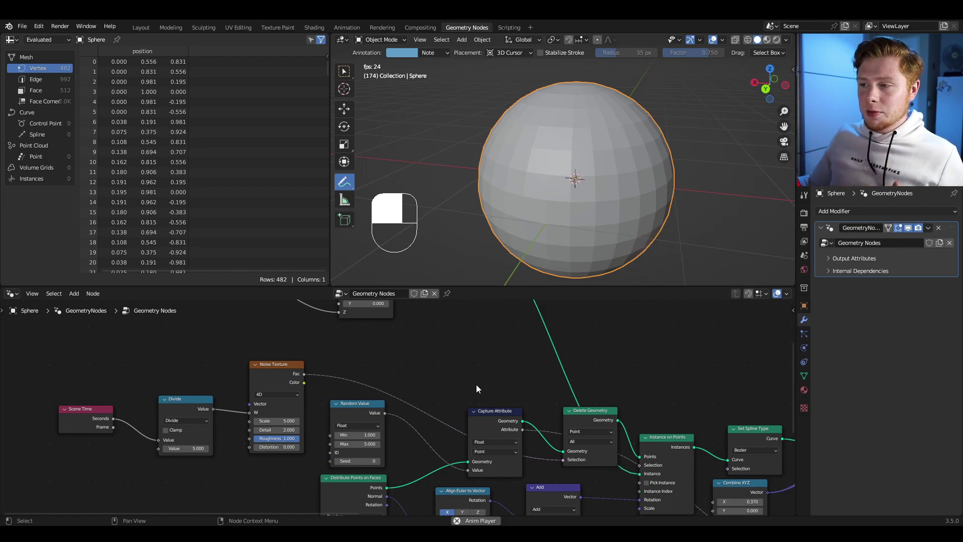
Insert a ColorRamp node between the duplicated Noise Texture's Fac and Delete Geometry's Selection.
middle_click_drag(358, 338, 415, 344)
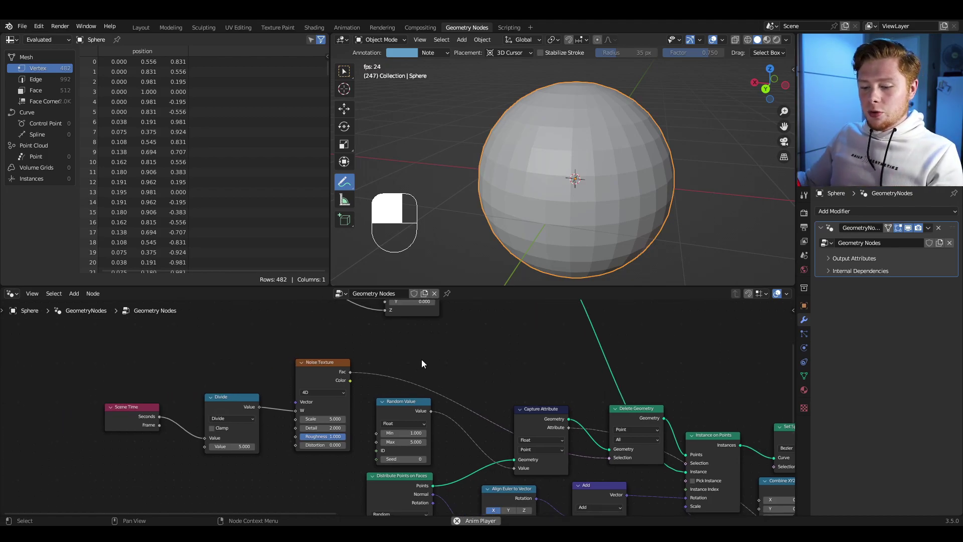
key("shift+a")
mouse_move(413, 336)
type("ramp")
key("Return")
left_click_drag(489, 335, 511, 337)
middle_click_drag(584, 426, 569, 408)
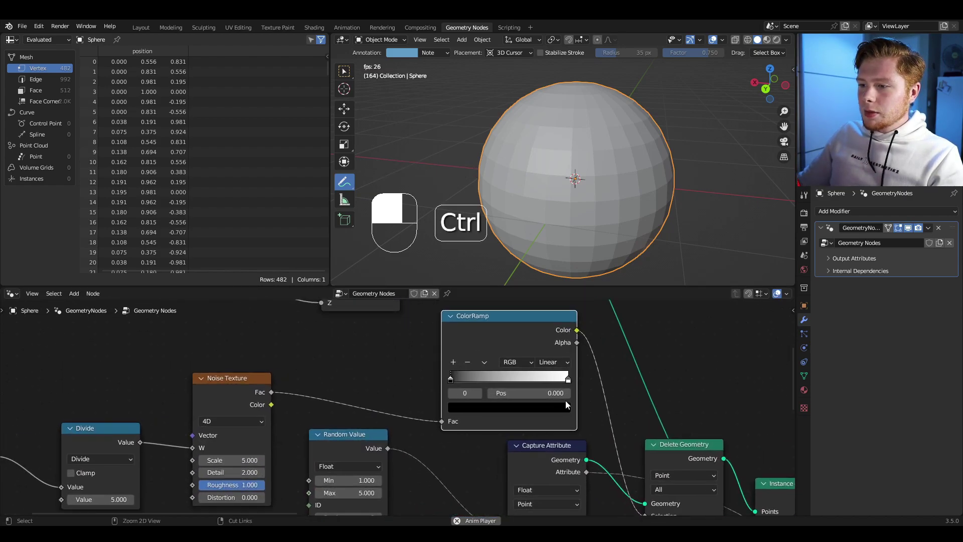
Set the ColorRamp interpolation to Constant and move its white stop to position 0.409.
left_click(556, 362)
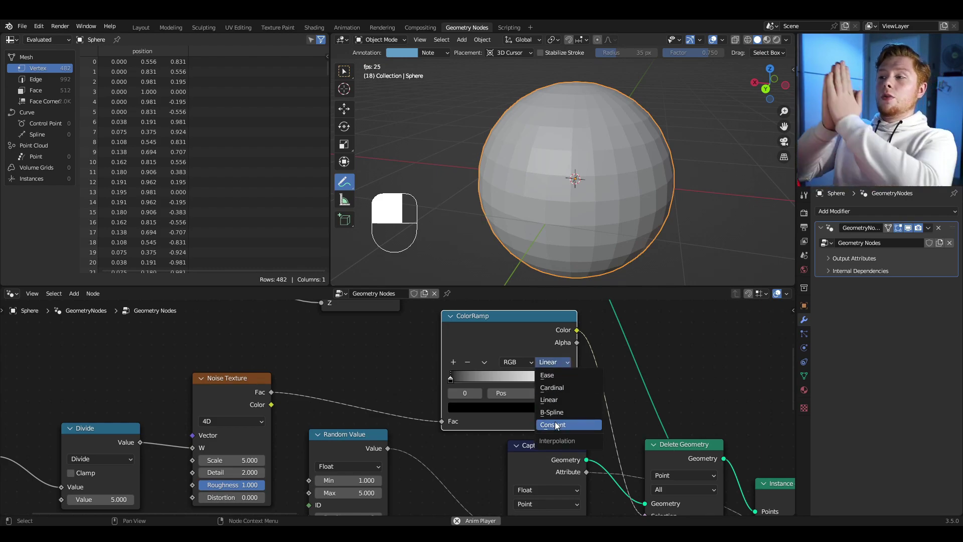
left_click(555, 425)
left_click(567, 380)
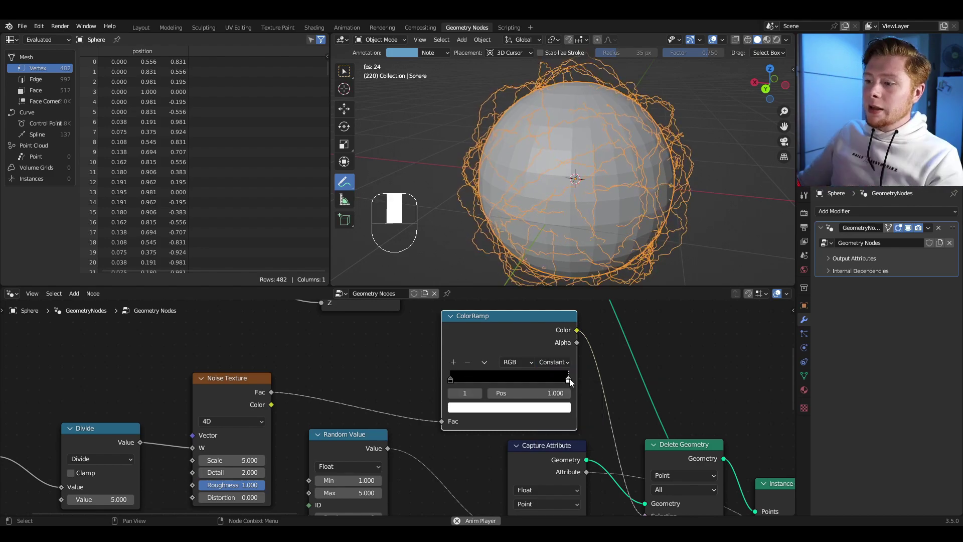
left_click_drag(567, 380, 499, 384)
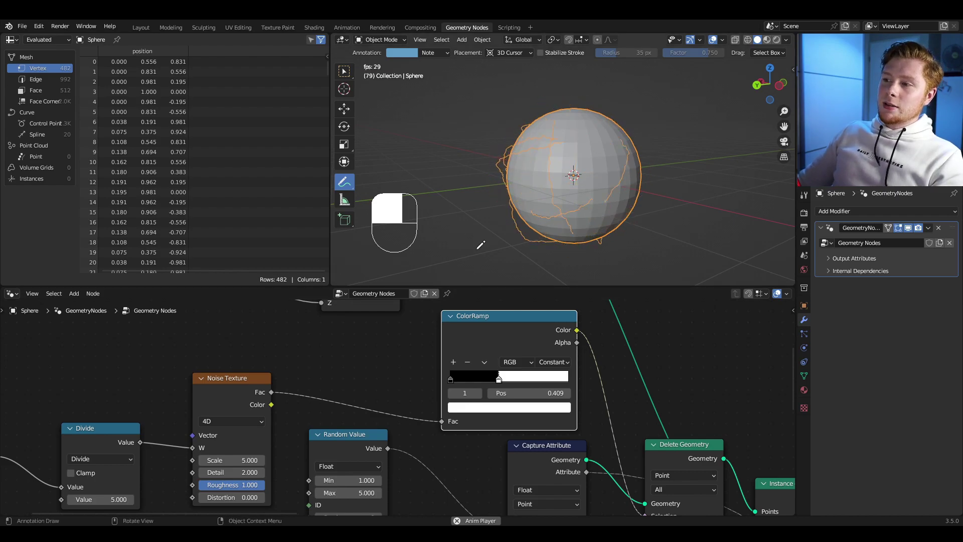
Set the divisor of the duplicated Divide node to 50 to slow the deletion noise.
middle_click_drag(189, 348, 393, 313)
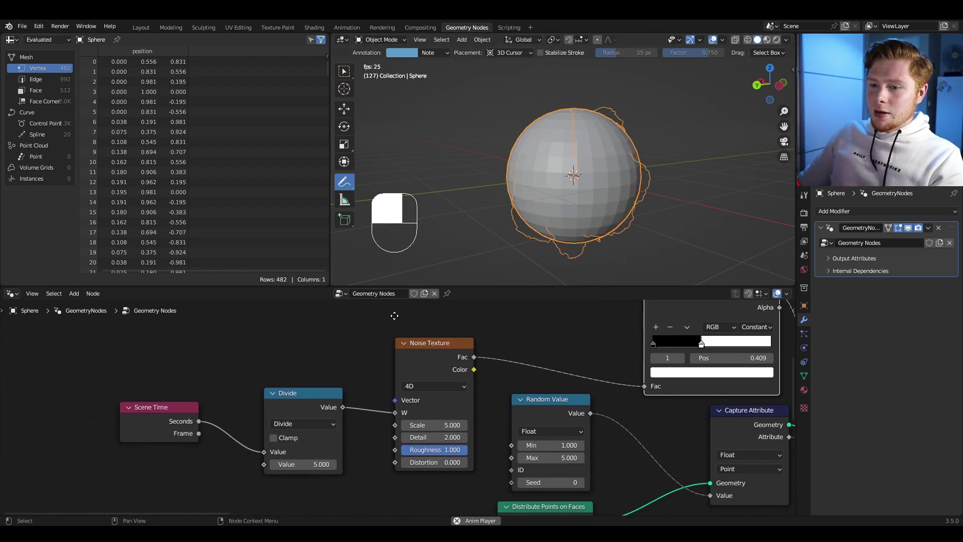
left_click(299, 464)
type("50")
key("Return")
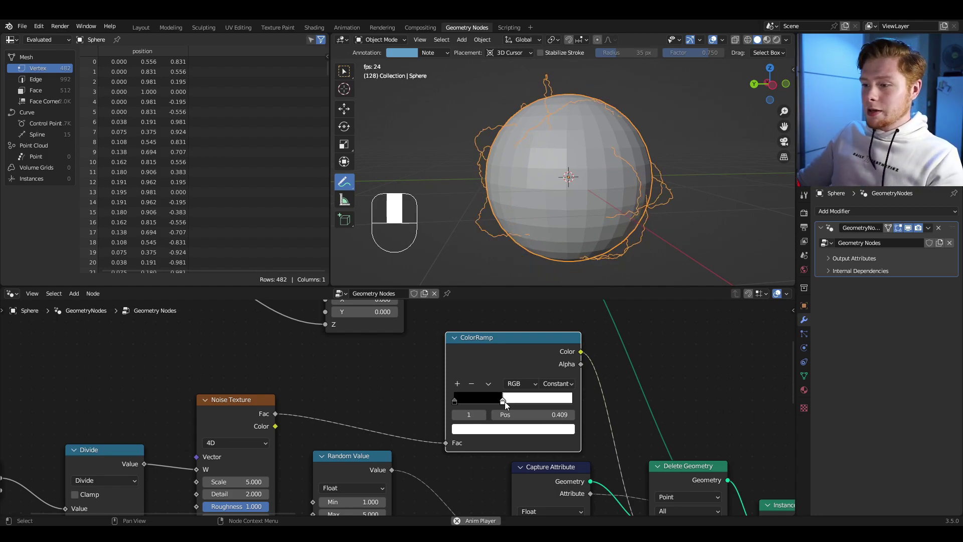
Move the ColorRamp's white stop to position 0.450 so more arcs are kept.
left_click(503, 401)
mouse_move(508, 400)
left_mouse_down()
mouse_move(521, 400)
mouse_move(499, 402)
mouse_move(510, 403)
left_mouse_up()
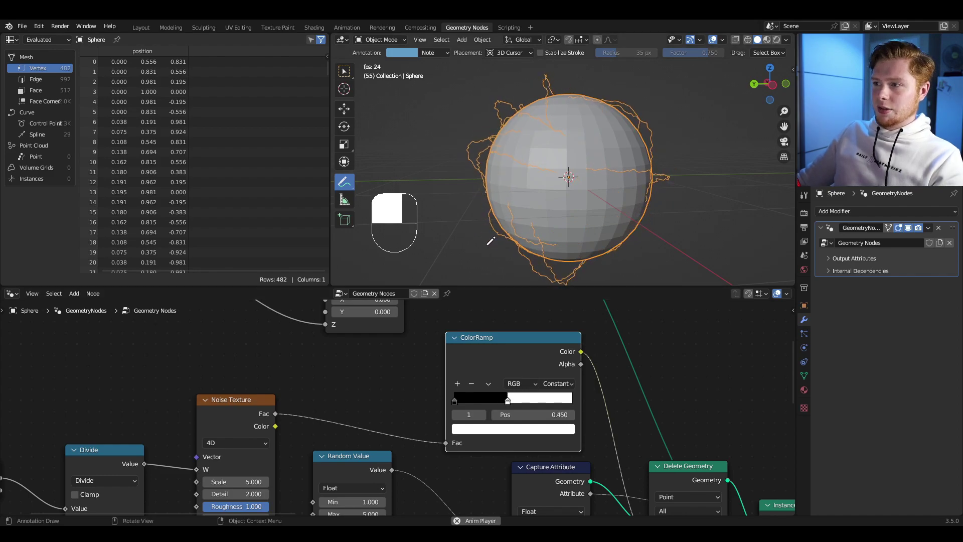
Stop the animation playback and move Join Geometry and Group Output farther from the final Set Position node.
scroll(544, 381, "down", 6)
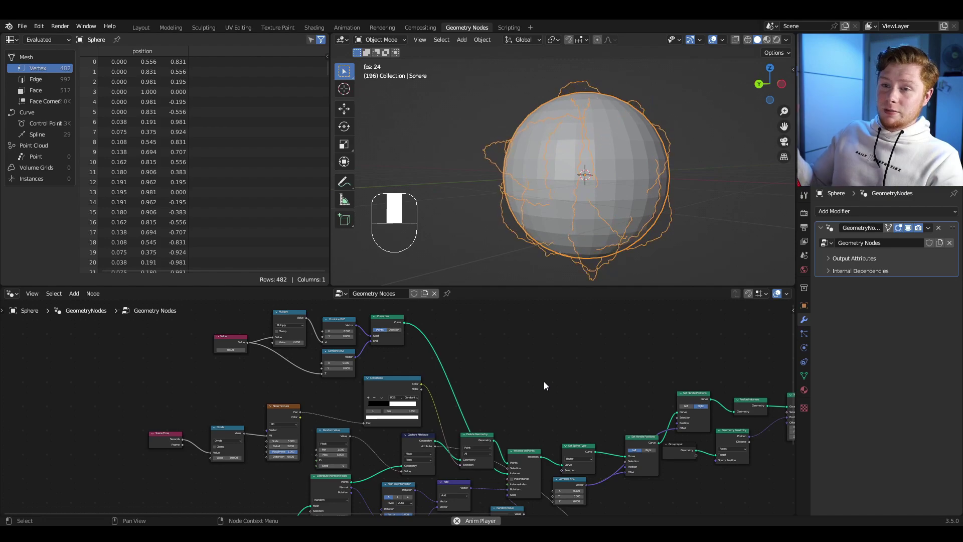
middle_click_drag(627, 378, 387, 407)
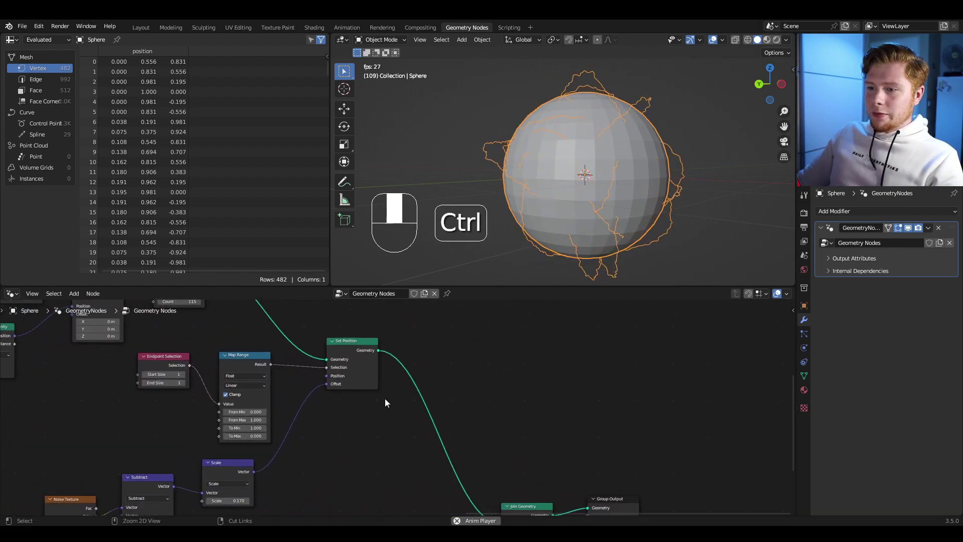
middle_click_drag(452, 404, 486, 410, "ctrl")
middle_click_drag(485, 410, 438, 399)
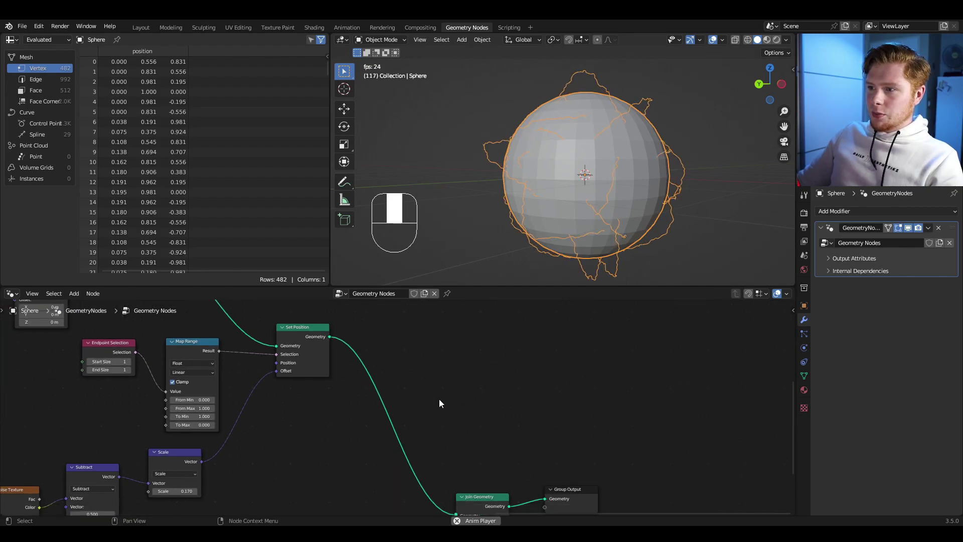
key("space")
left_click_drag(441, 434, 564, 507)
key("g")
left_click(674, 448)
key("shift+a")
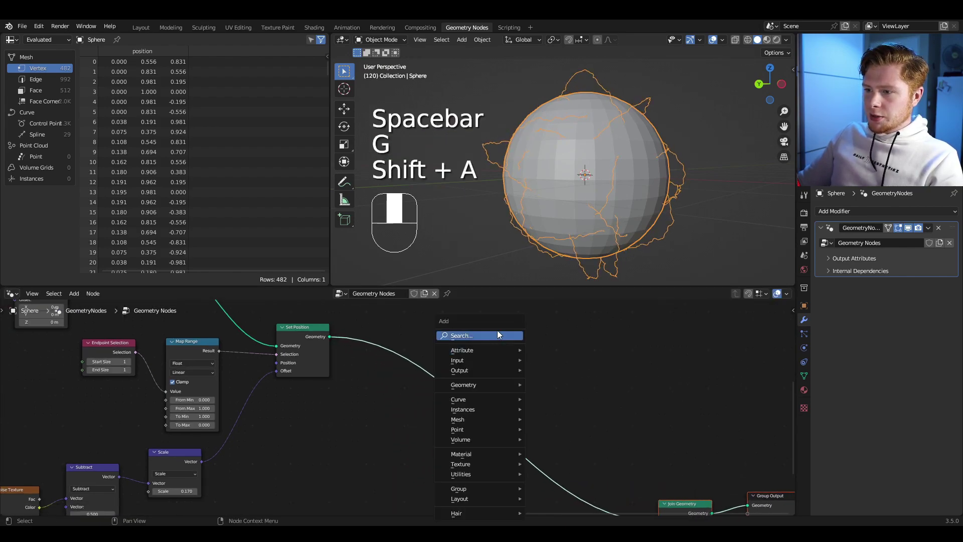
left_click(498, 330)
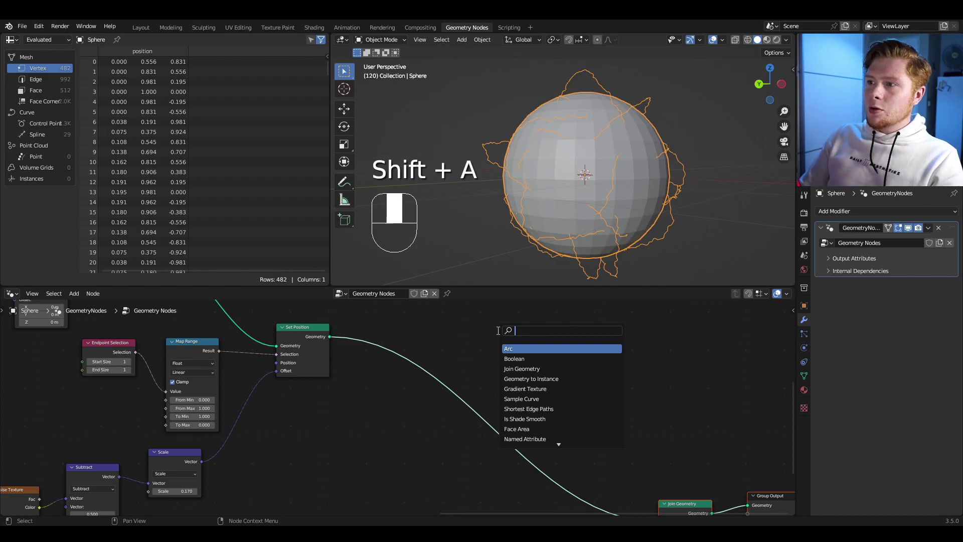
type("curve")
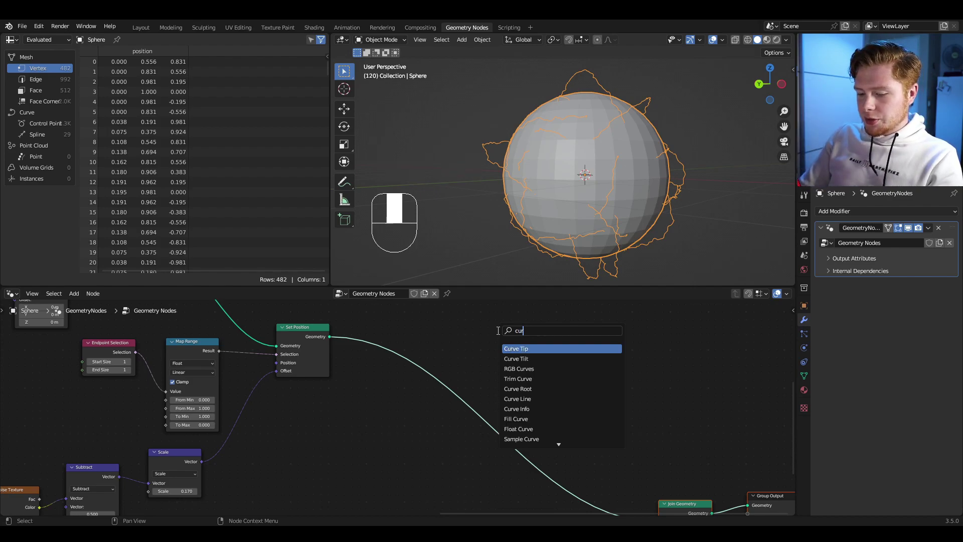
key("Escape")
Insert a Curve to Mesh node between the final Set Position and Join Geometry.
middle_click_drag(478, 332, 435, 358)
key("shift+a")
left_click(406, 334)
type("curve to mesh")
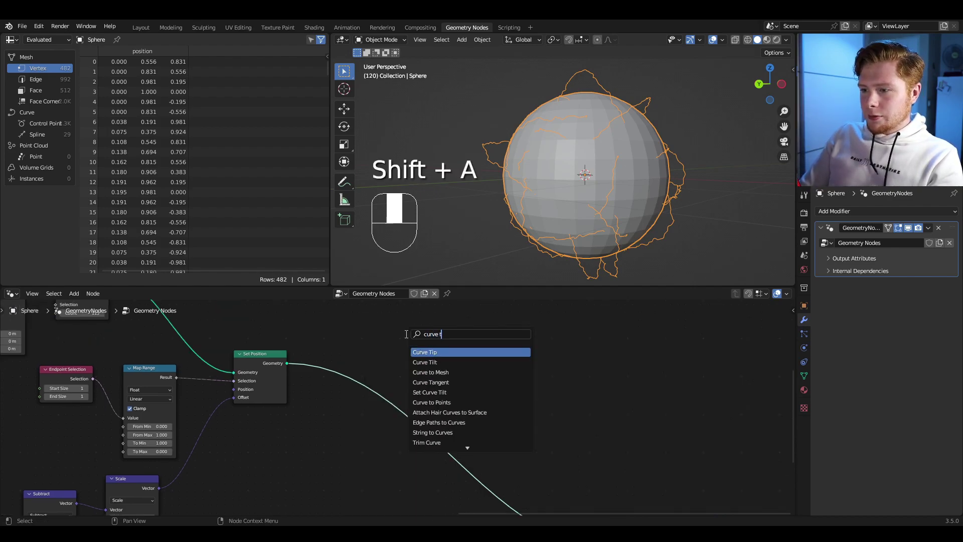
key("Return")
left_click(420, 381)
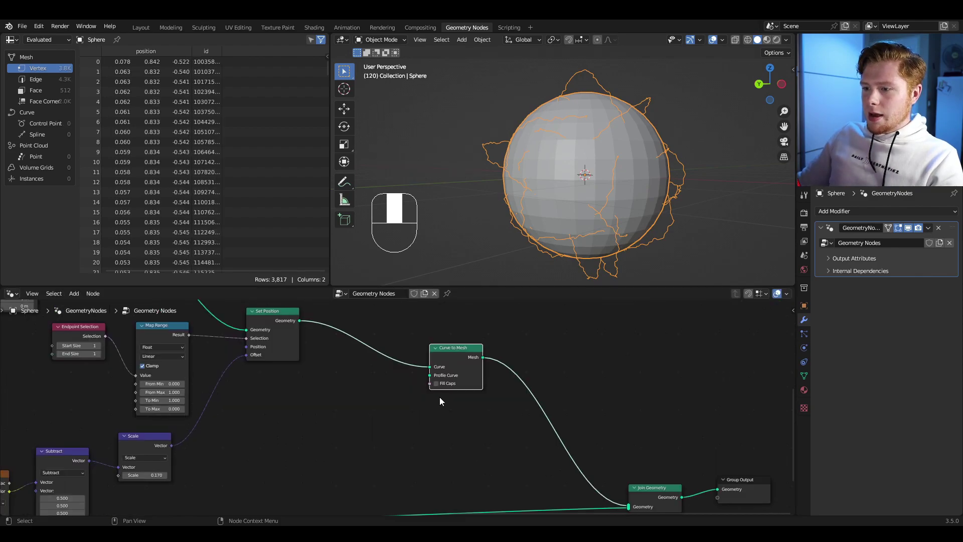
Add a Curve Circle node and connect its Curve output to the Profile Curve input of Curve to Mesh.
key("shift+a")
left_click(387, 336)
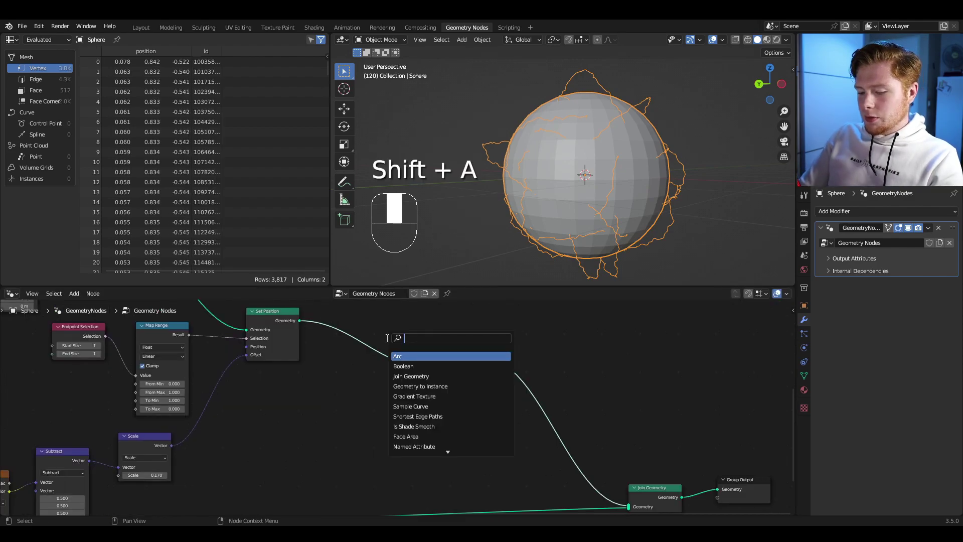
key("shift+a")
left_click(368, 334)
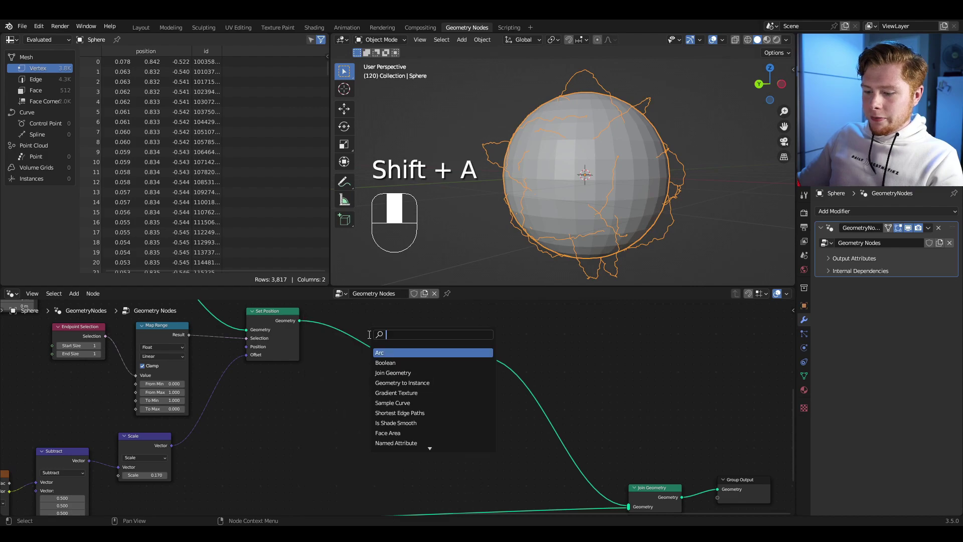
type("cc")
key("Return")
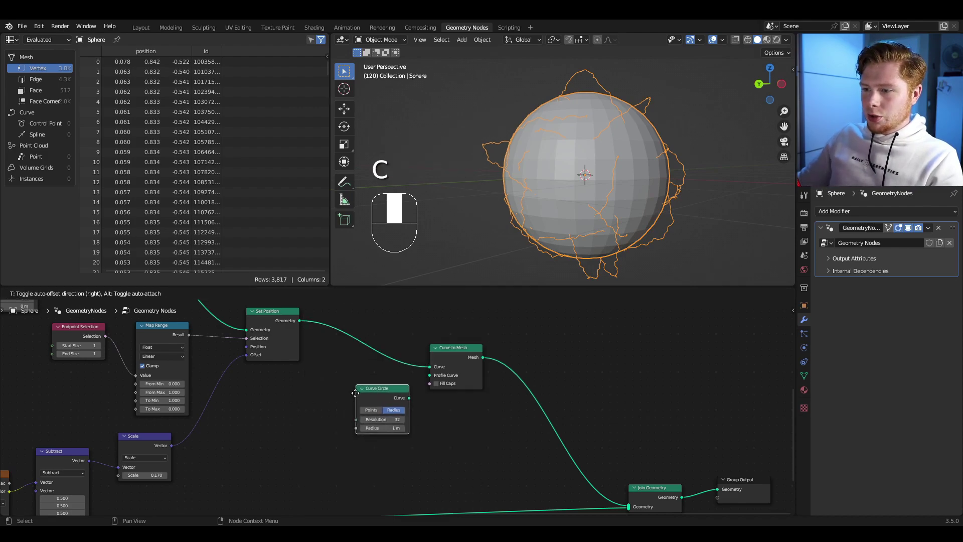
left_click(351, 389)
left_click_drag(403, 392, 427, 377)
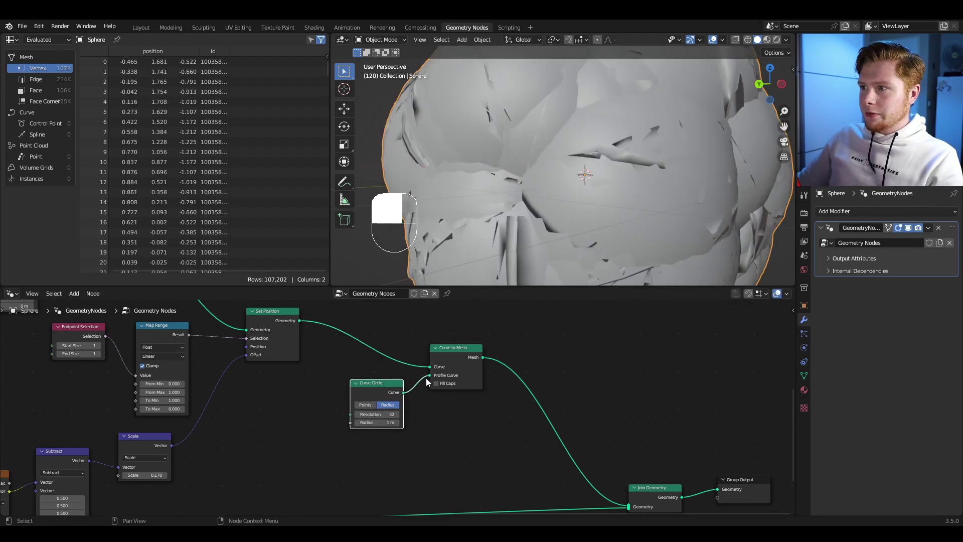
Insert a Set Curve Radius node between the final Set Position and Curve to Mesh, and inspect the arc thickness on the sphere.
middle_click_drag(364, 312, 405, 346)
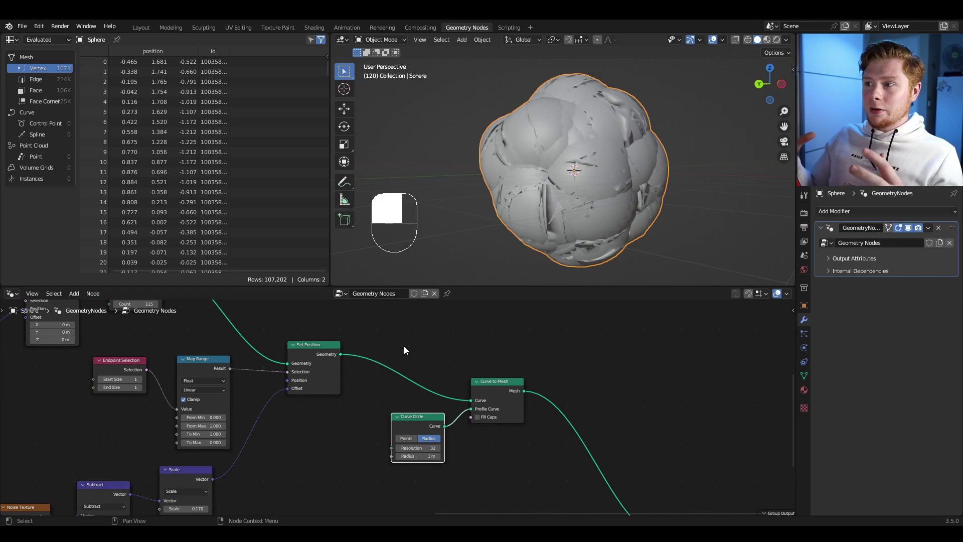
key("shift+a")
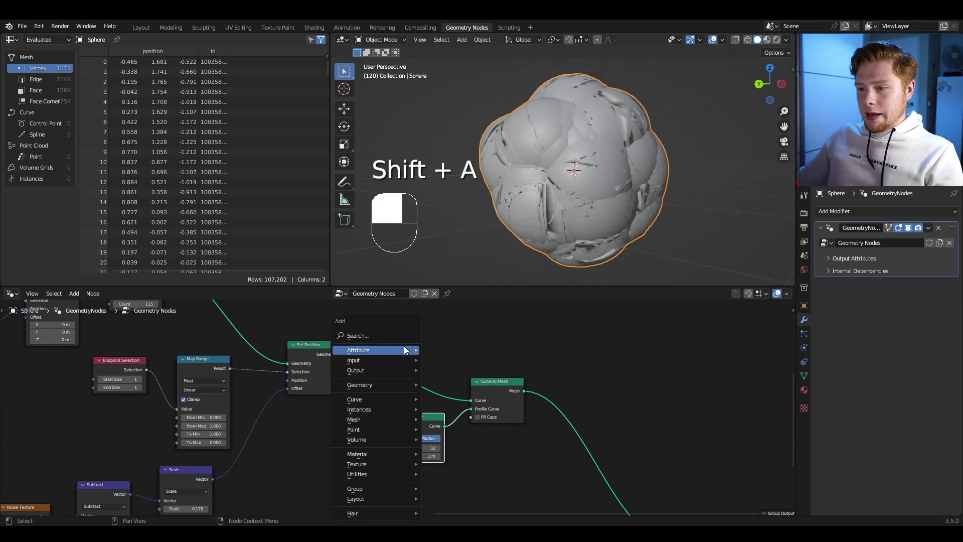
type("setc")
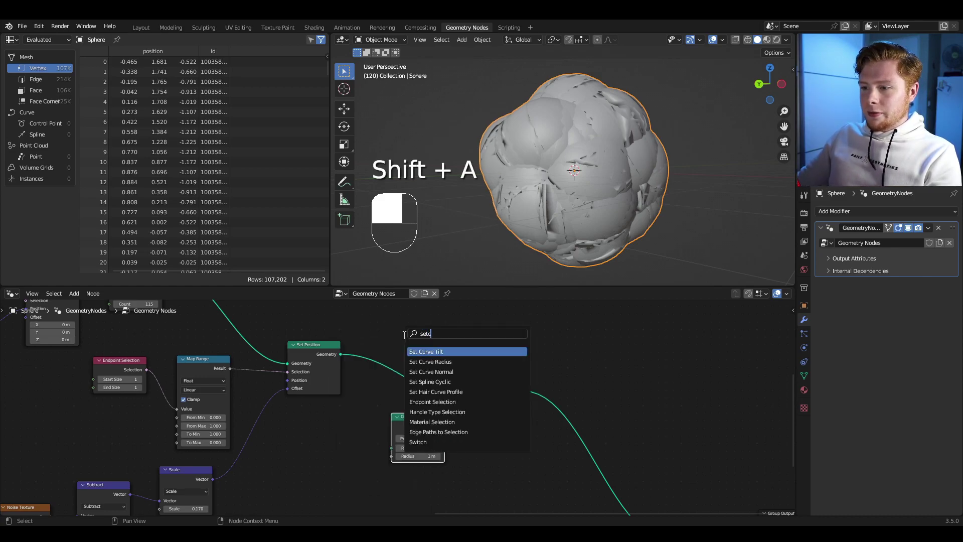
left_click(416, 362)
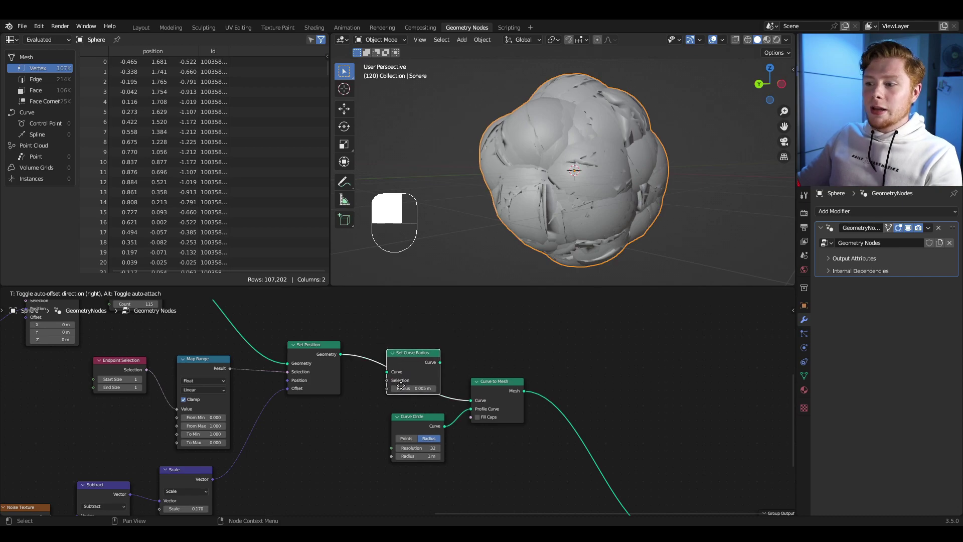
left_click(402, 386)
scroll(541, 209, "up", 6)
middle_click_drag(540, 210, 489, 218)
middle_click_drag(665, 116, 615, 214)
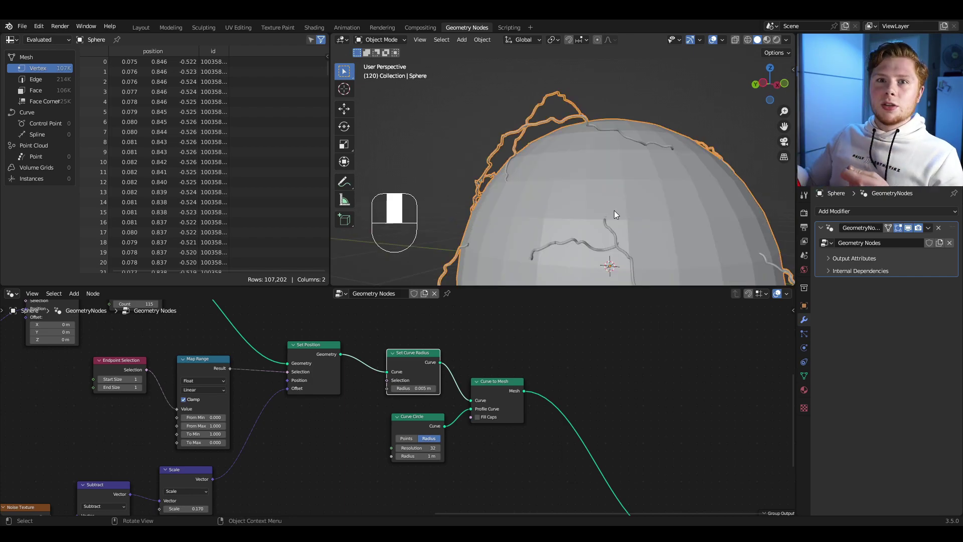
middle_click_drag(610, 184, 644, 180)
middle_click_drag(644, 180, 648, 203, "shift")
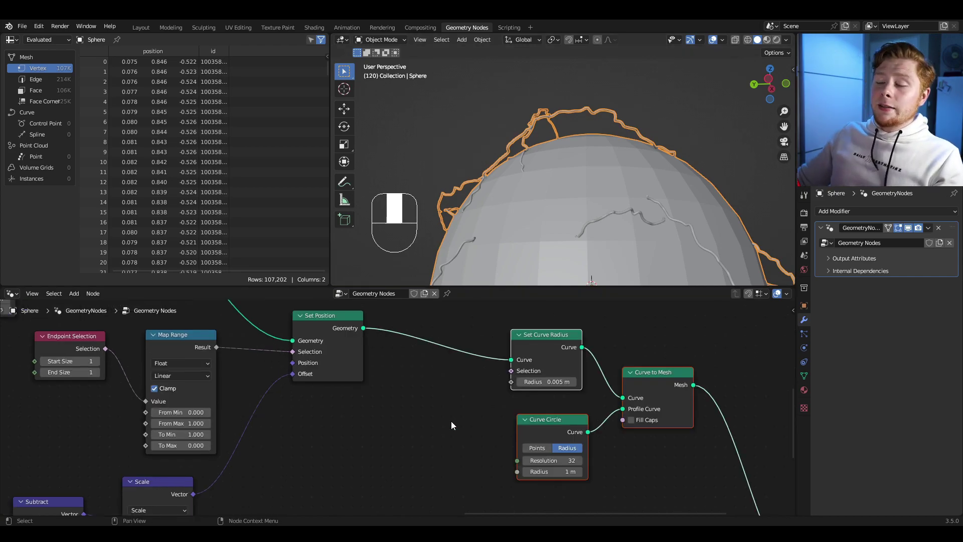
Add a Spline Parameter node and connect its Factor output to the Radius input of Set Curve Radius.
middle_click_drag(450, 425, 476, 403)
key("shift+a")
type("spl")
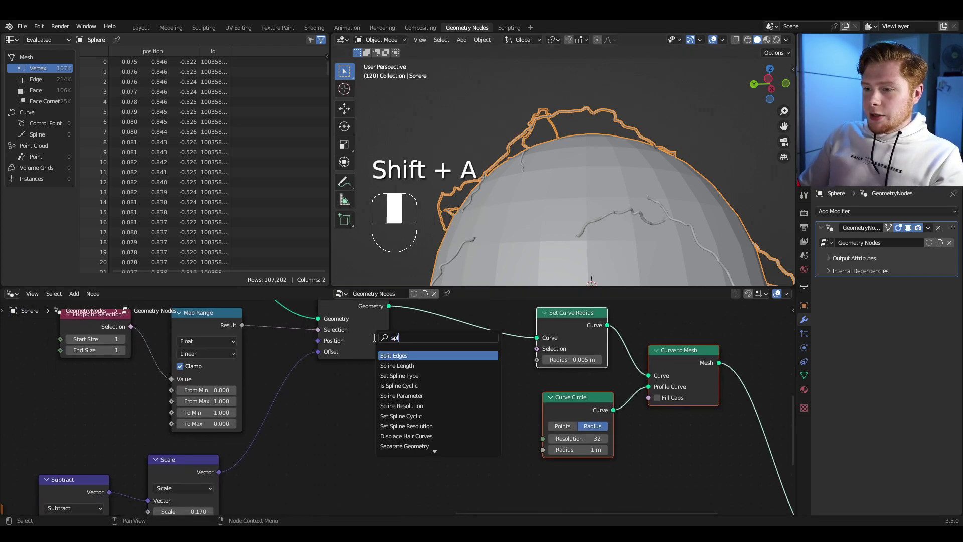
type("ine par")
key("Return")
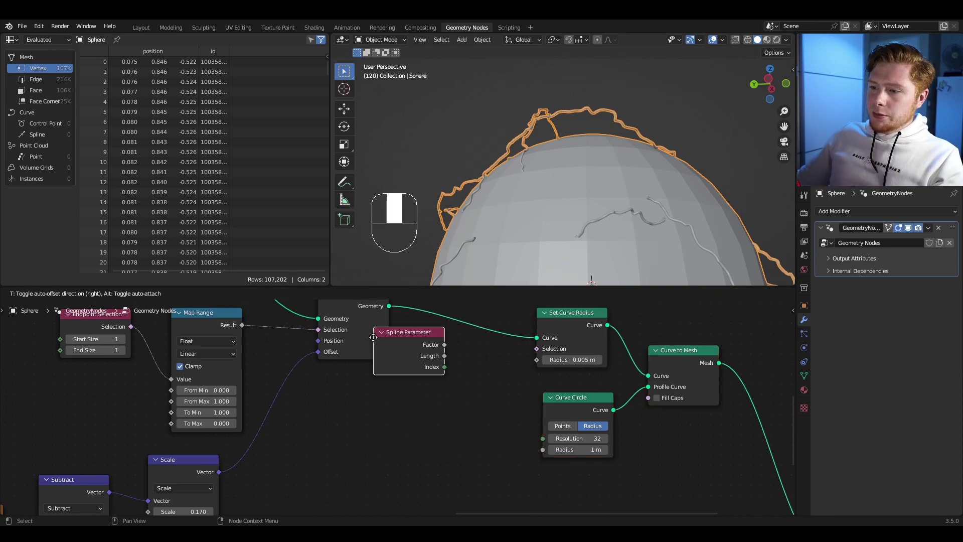
left_click(333, 391)
middle_click_drag(470, 401, 368, 419)
left_click_drag(301, 417, 435, 379)
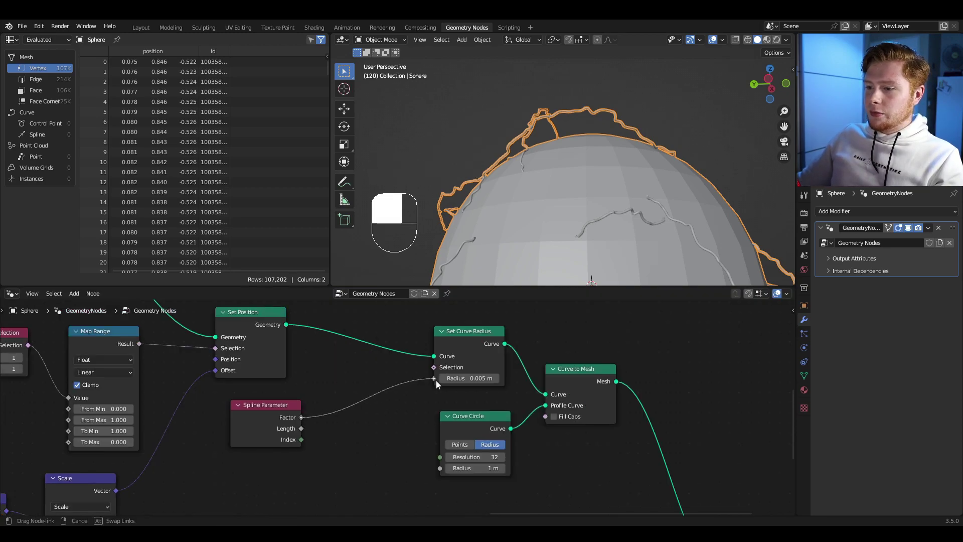
scroll(544, 230, "down", 2)
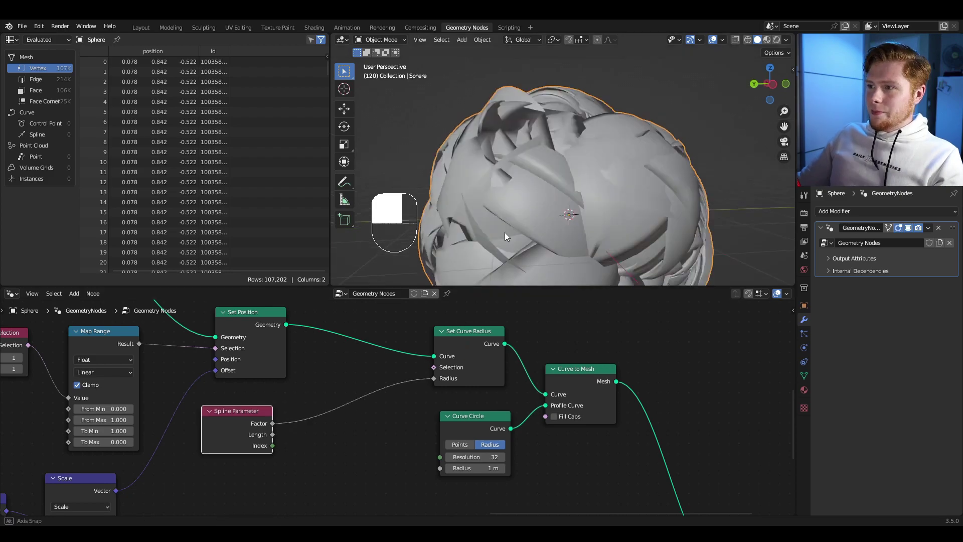
mouse_move(505, 236)
middle_mouse_down()
mouse_move(495, 248)
mouse_move(512, 220)
middle_mouse_up()
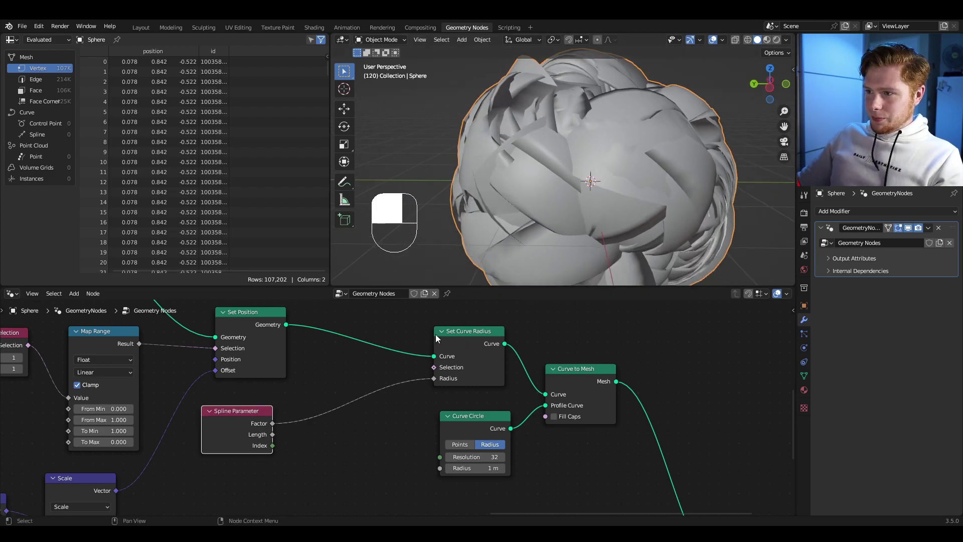
Insert a ColorRamp node between the Spline Parameter Factor output and the Radius input of Set Curve Radius.
key("shift+a")
left_click(313, 336)
type("ramp")
key("Return")
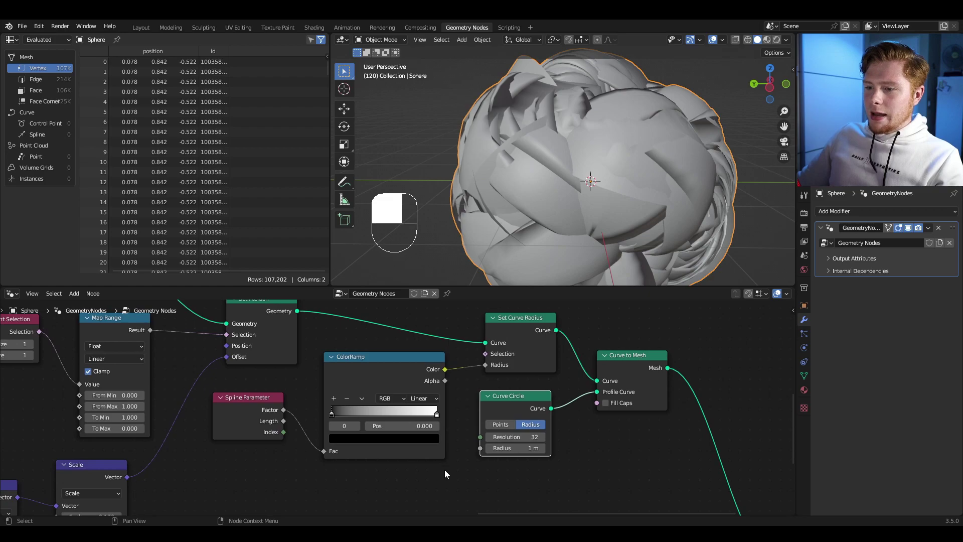
middle_click_drag(445, 472, 485, 428, "ctrl")
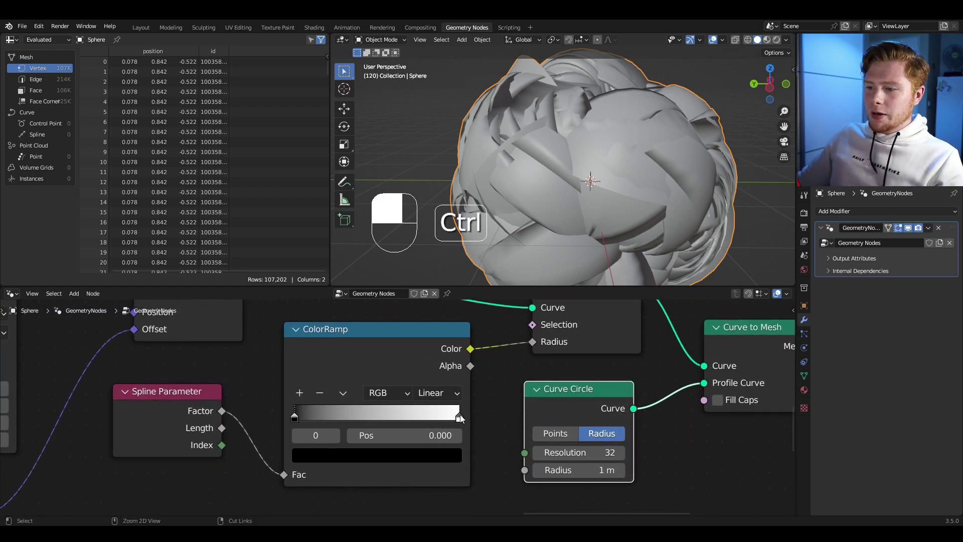
Darken the ColorRamp's end stop from white to a near-black grey and check the arc thickness on the sphere.
left_click(460, 417)
left_click(430, 458)
left_click_drag(427, 324, 426, 311)
left_click_drag(427, 312, 427, 323)
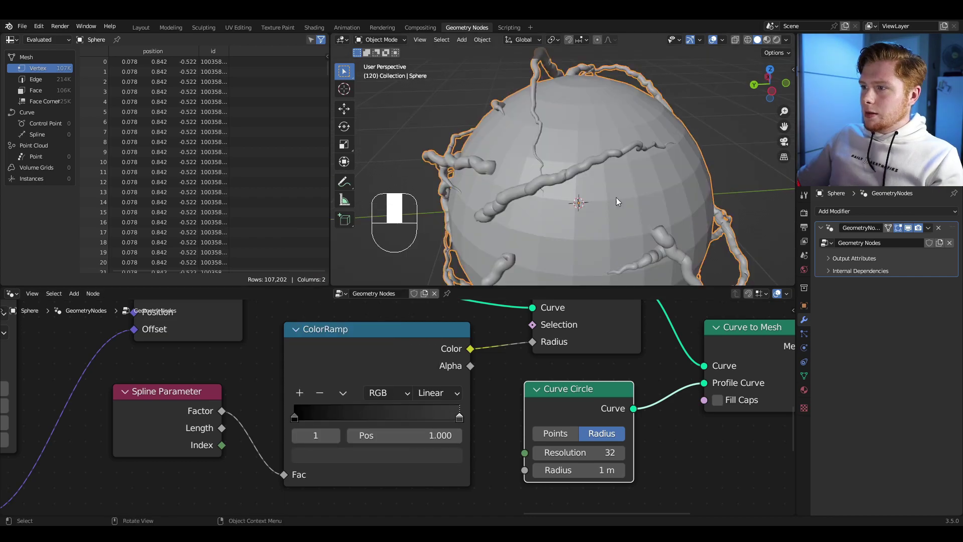
middle_click_drag(587, 198, 669, 154)
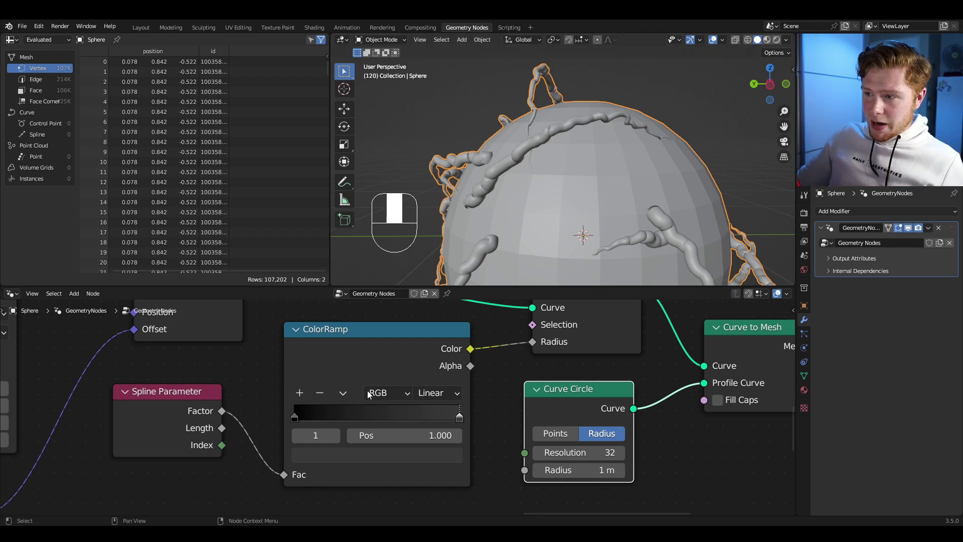
left_click(433, 452)
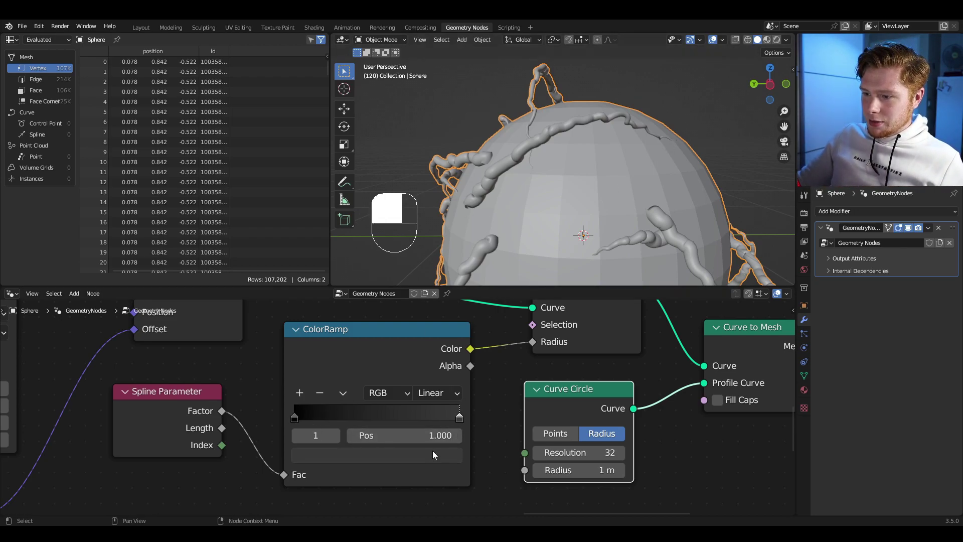
mouse_move(426, 321)
left_mouse_down()
mouse_move(426, 283)
mouse_move(426, 322)
mouse_move(426, 305)
left_mouse_up()
scroll(358, 289, "down", 2)
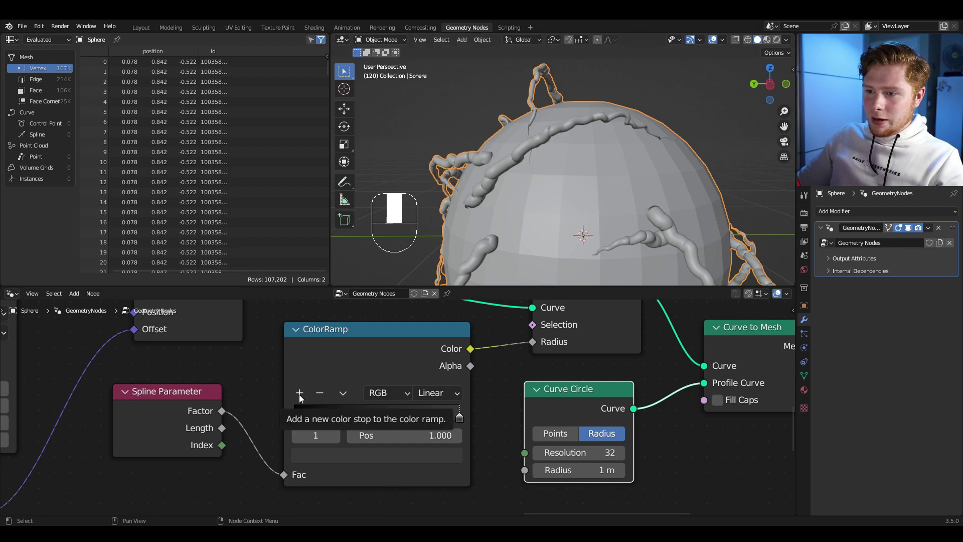
Add a ColorRamp stop at position 0.500 and set the end stop to black so the arcs taper at both ends.
left_click(299, 394)
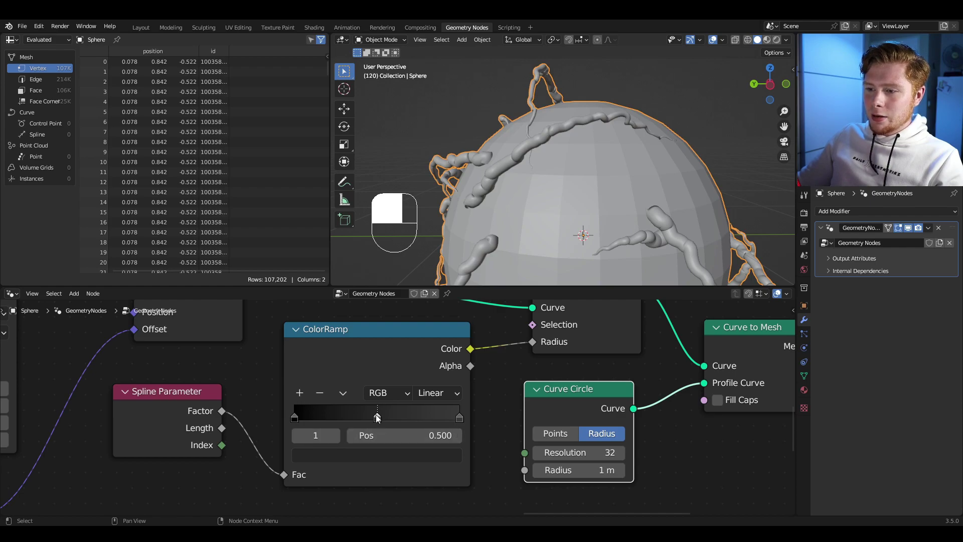
left_click(436, 418)
left_click(424, 455)
left_click_drag(427, 324, 426, 347)
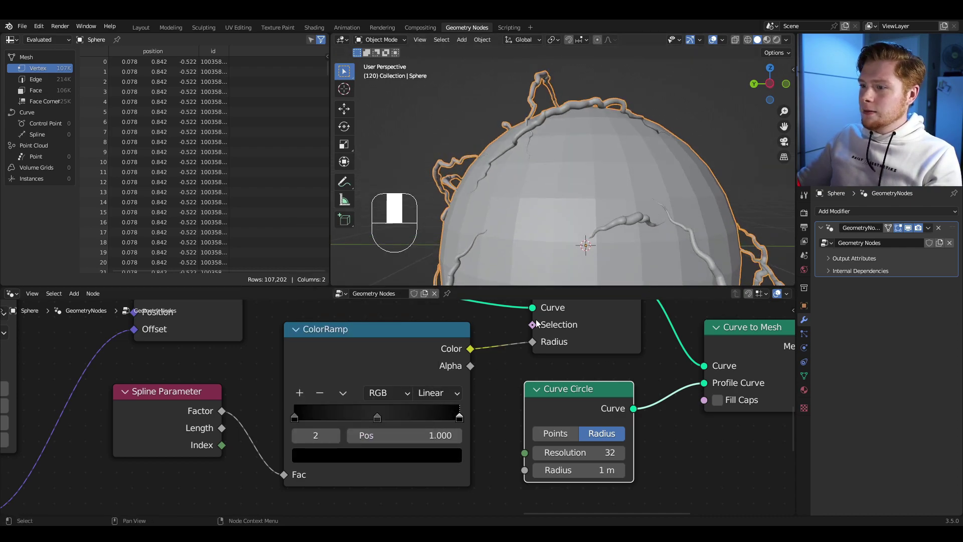
middle_click_drag(564, 139, 561, 160, "shift")
scroll(562, 163, "up", 2)
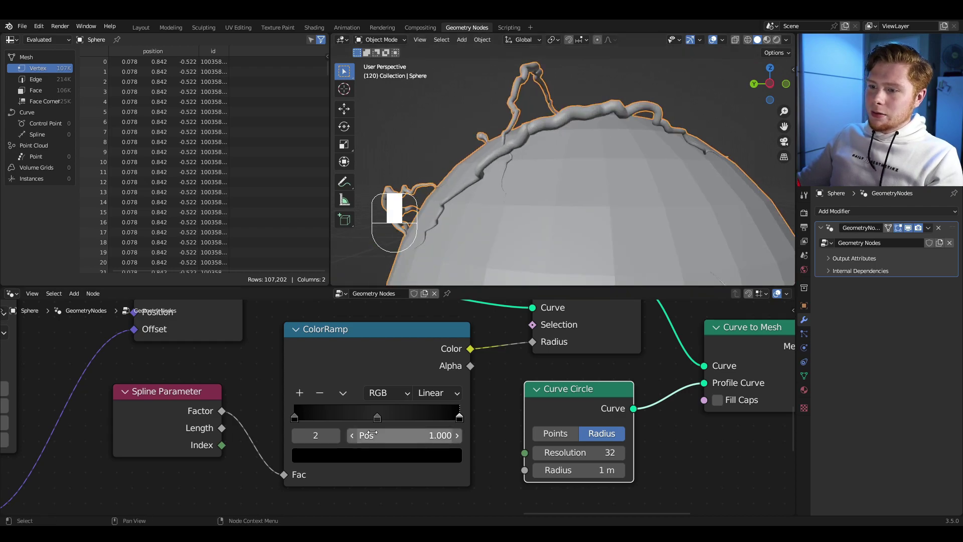
Darken the ColorRamp's middle stop to thin the arcs further, and play the animation.
left_click(378, 417)
left_click(376, 455)
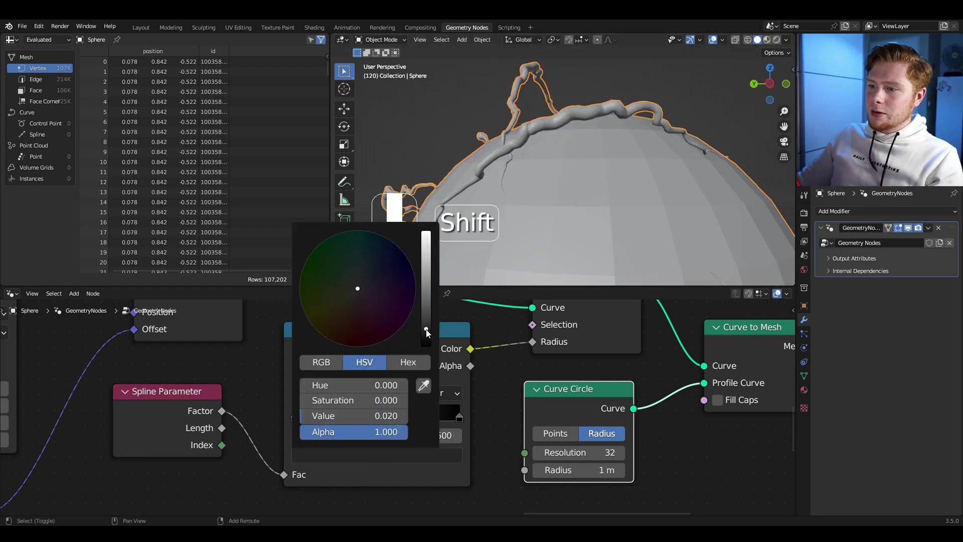
left_click_drag(426, 329, 426, 340, "shift")
left_click(610, 71)
key("space")
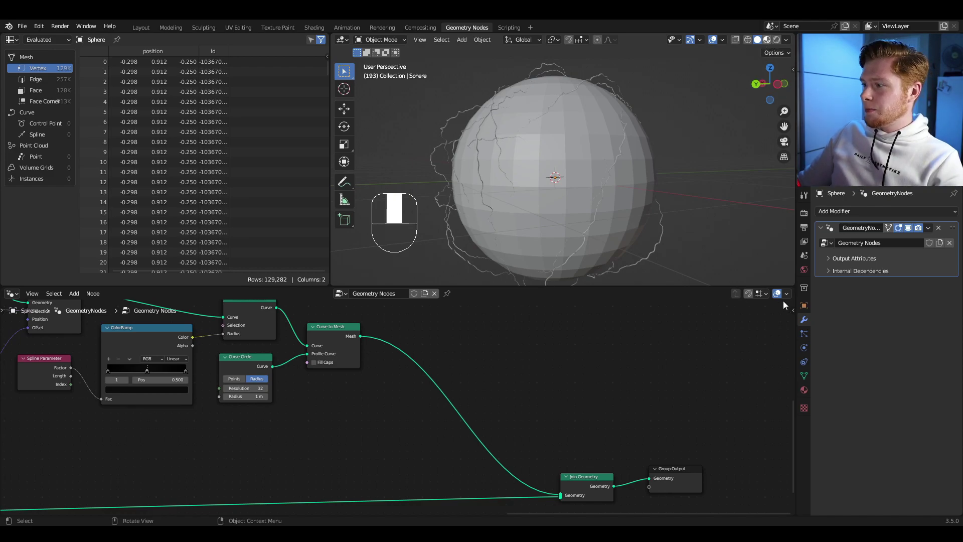
Split the node editor area in two and turn the new area into a Shader Editor.
left_click_drag(793, 289, 408, 293)
left_click(419, 293)
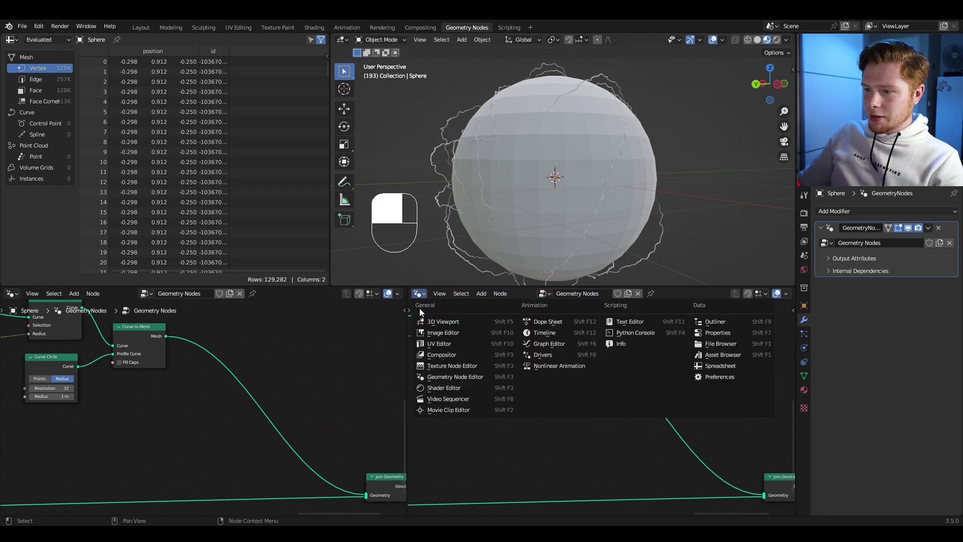
left_click(441, 387)
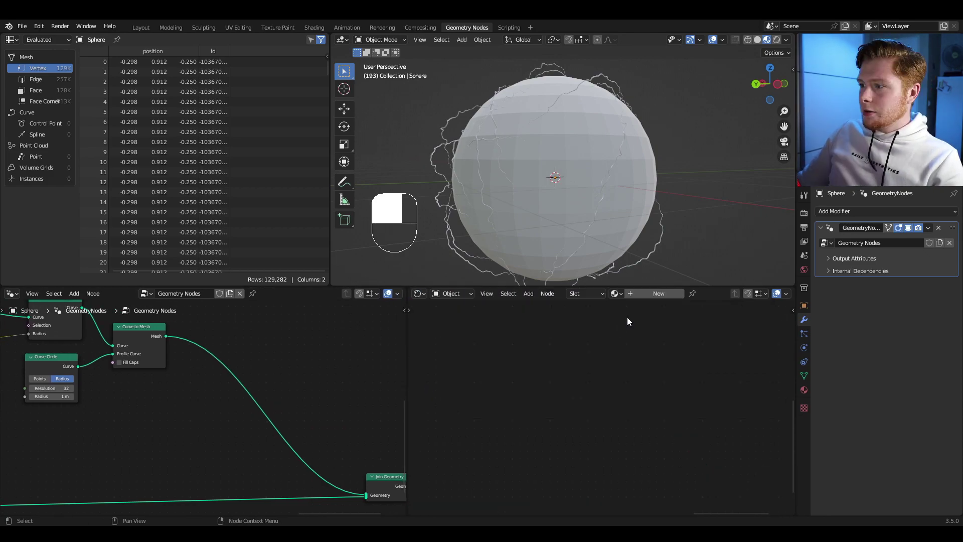
Create a new material on the sphere and name it Lightning.
left_click(639, 295)
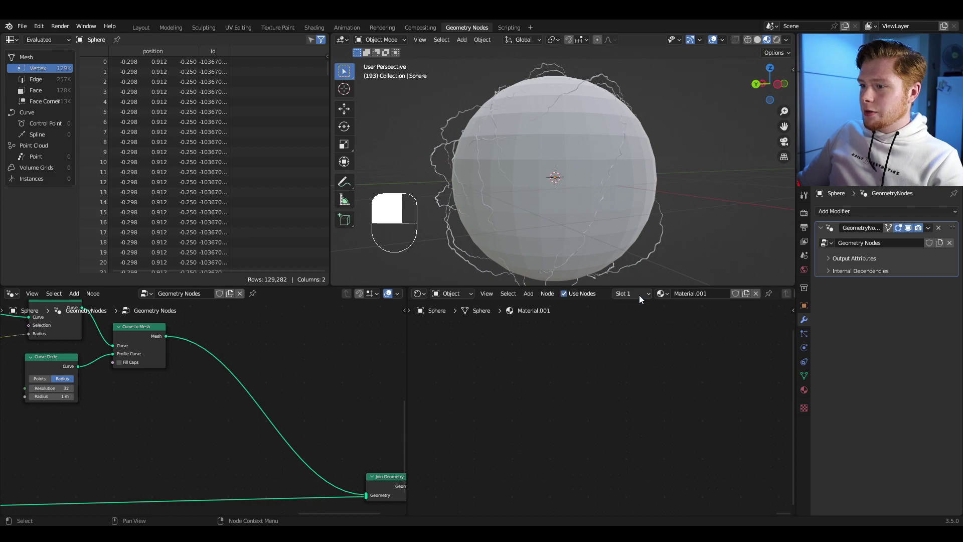
double_click(699, 294)
key("ctrl+z")
type("Lightning")
key("Return")
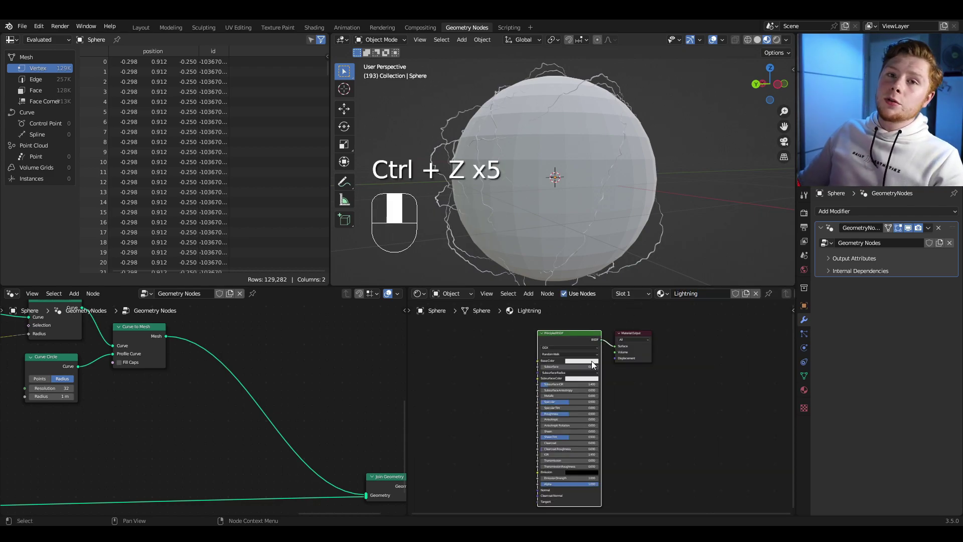
Replace the Lightning material's Principled BSDF with an Emission shader connected to the Surface input of Material Output.
left_click(574, 340)
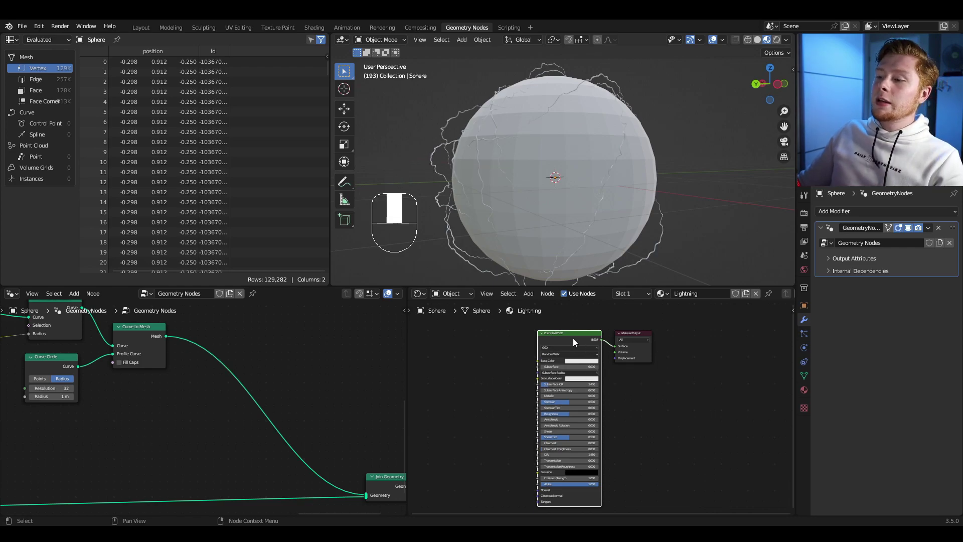
key("x")
key("shift+a")
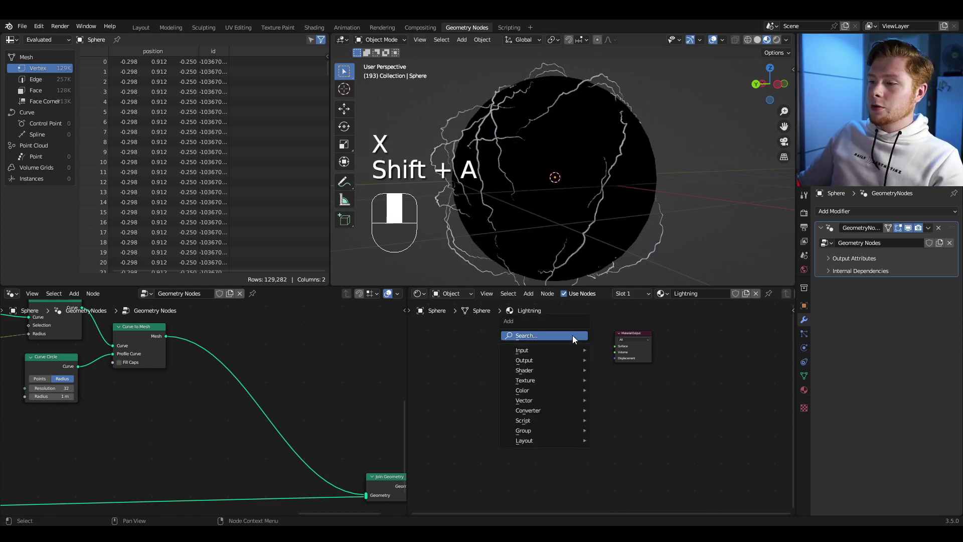
type("em")
key("Return")
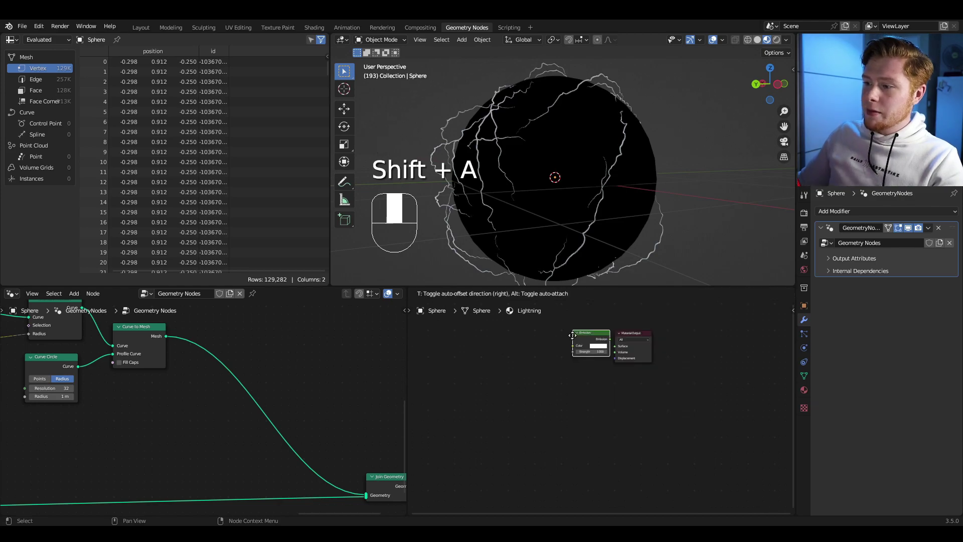
left_click(569, 345)
left_click_drag(577, 342, 605, 339)
middle_click_drag(597, 365, 628, 364, "ctrl")
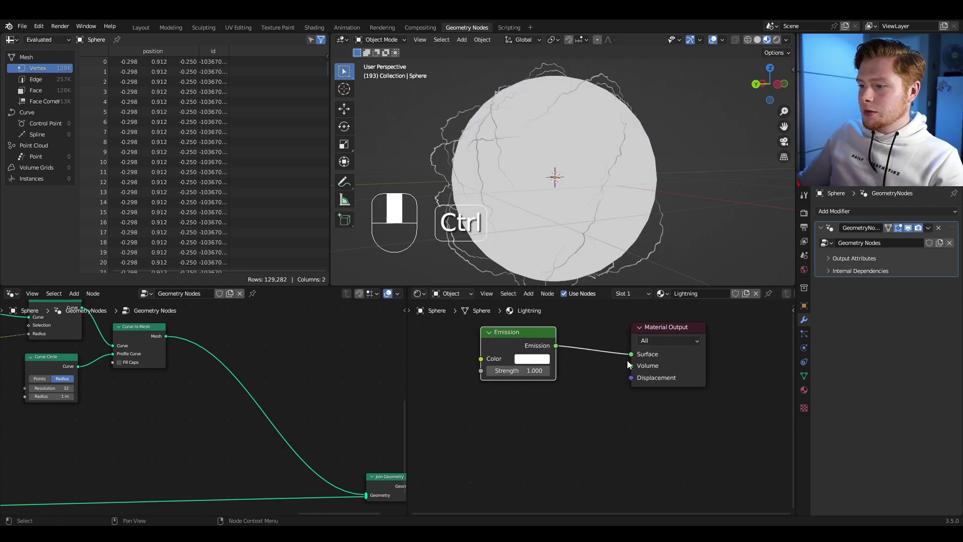
Set the Emission color to light blue and its strength to 100.
left_click(532, 362)
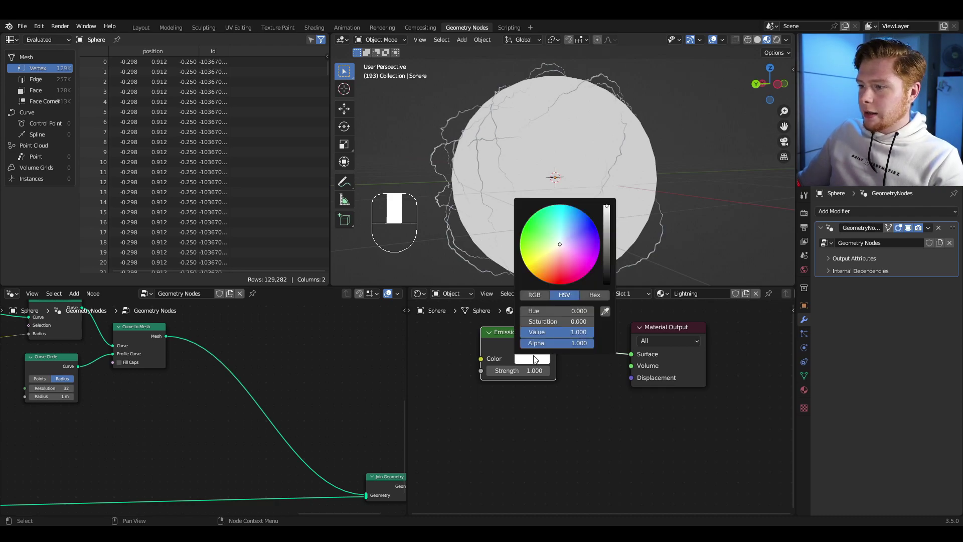
left_click(571, 231)
left_click(516, 372)
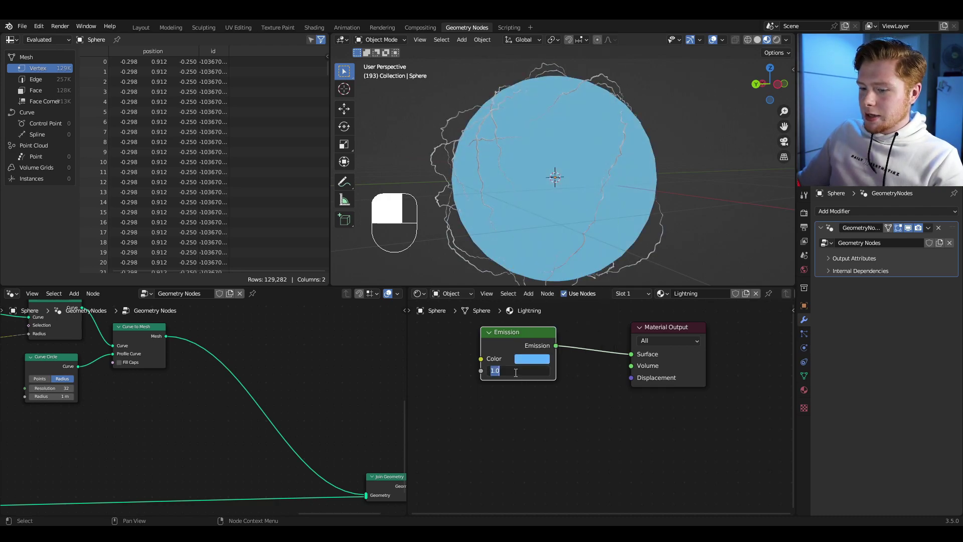
type("100")
key("Return")
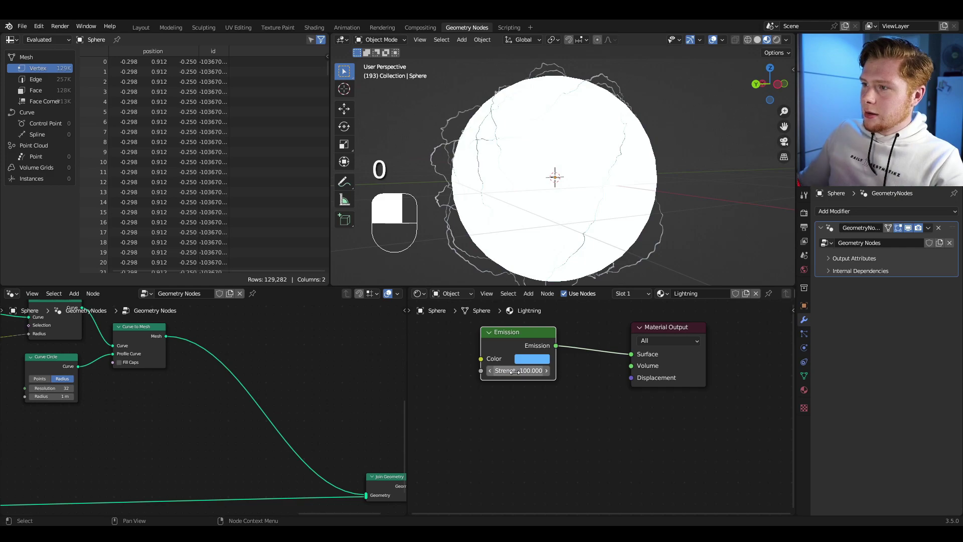
Enable Bloom in the Eevee render settings and reduce the Emission strength, trying 20 and settling on 10.
left_click(804, 215)
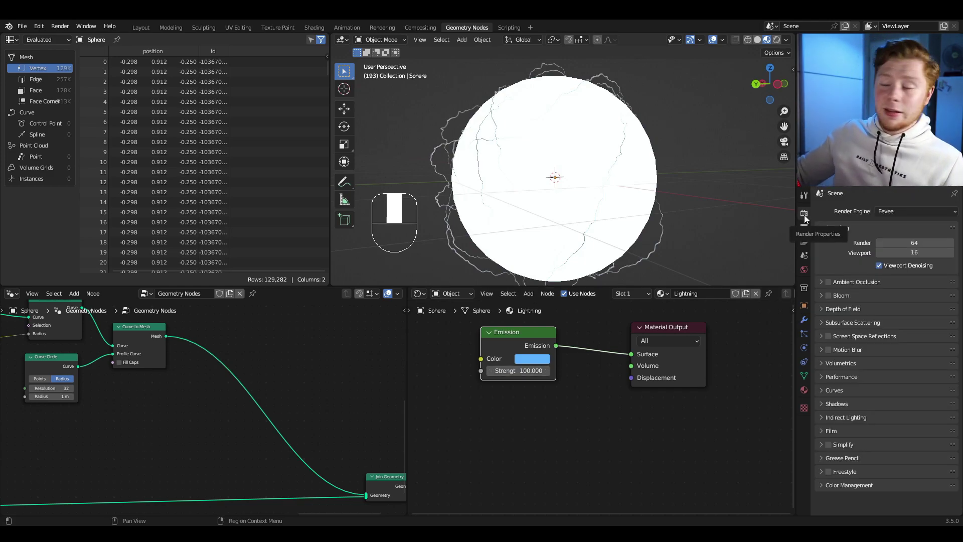
left_click(828, 296)
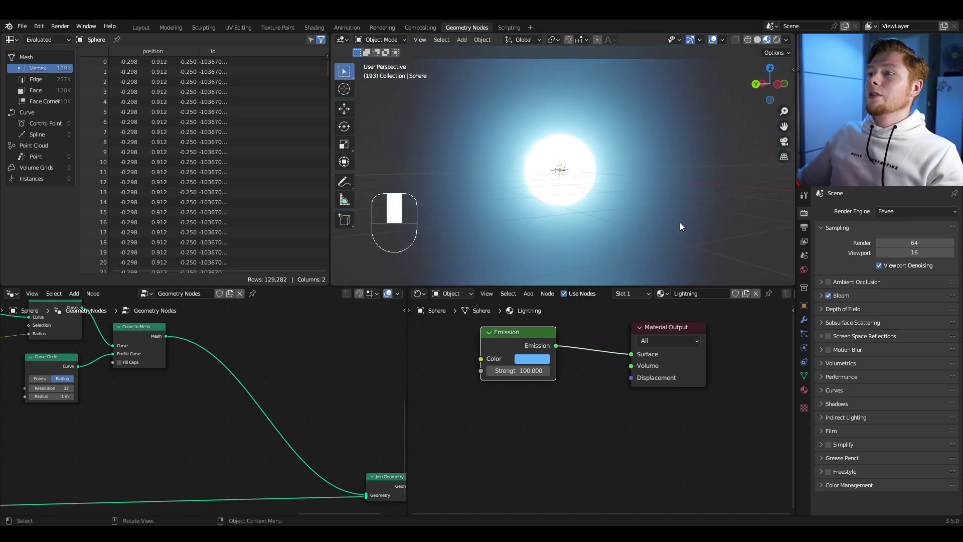
left_click_drag(521, 373, 523, 373, "shift")
left_click(522, 373)
type("20")
key("Return")
left_click(522, 373)
type("10")
key("Return")
Insert a Set Material node between Curve to Mesh and Join Geometry.
scroll(552, 203, "up", 5)
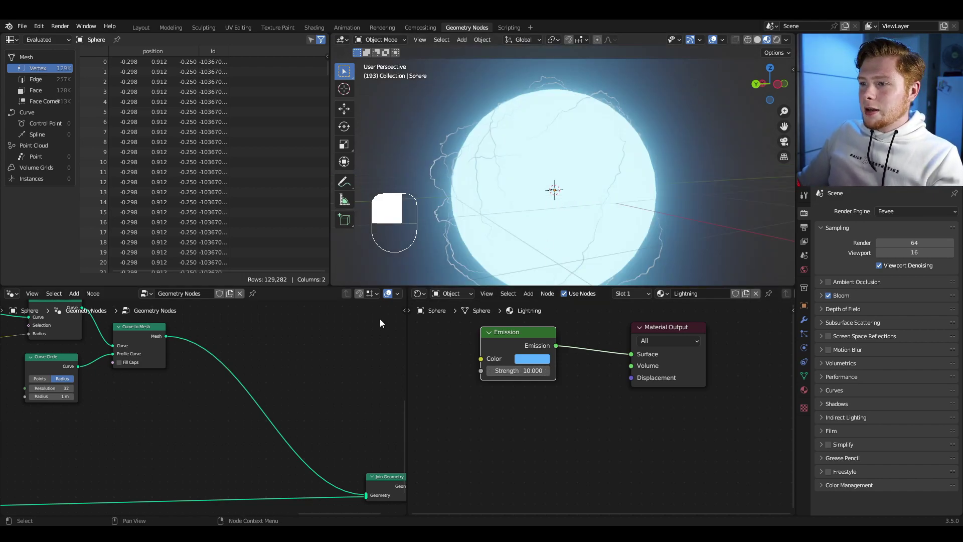
middle_click_drag(423, 161, 460, 156, "shift")
scroll(473, 149, "up", 2)
middle_click_drag(227, 349, 245, 352)
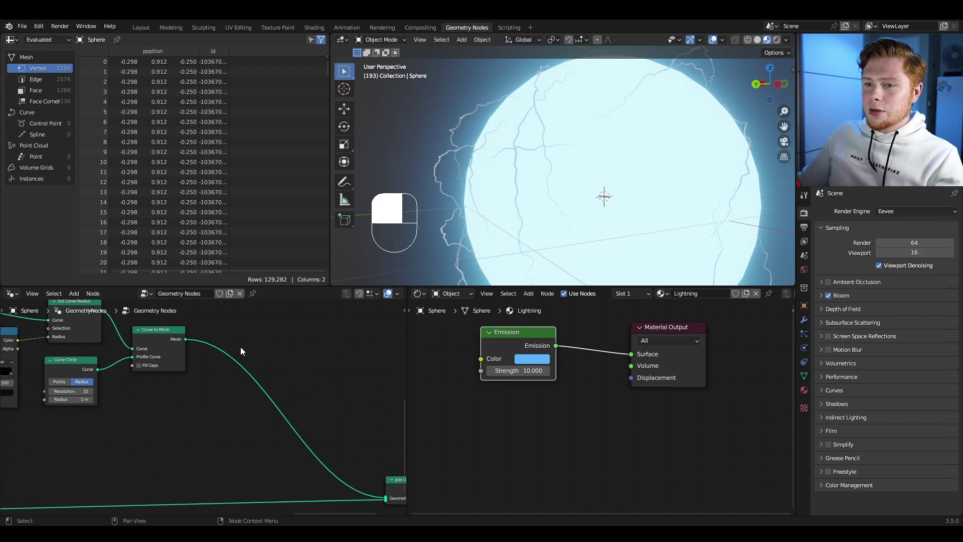
key("shift+a")
left_click(266, 336)
type("set")
key("Down")
key("Return")
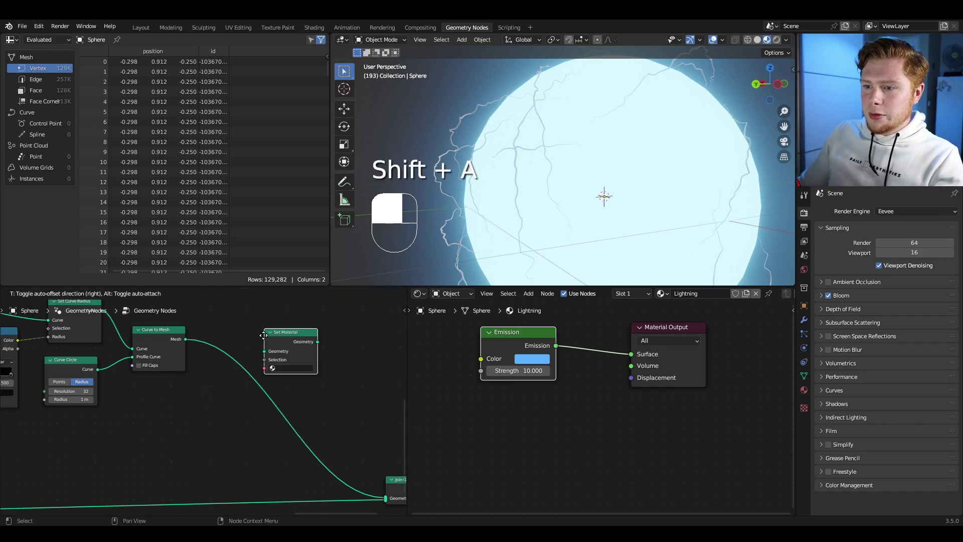
left_click(234, 356)
Assign the Lightning material in the Set Material node and unlink it from the sphere's own material slot.
middle_click_drag(323, 424, 276, 430)
scroll(206, 407, "up", 1)
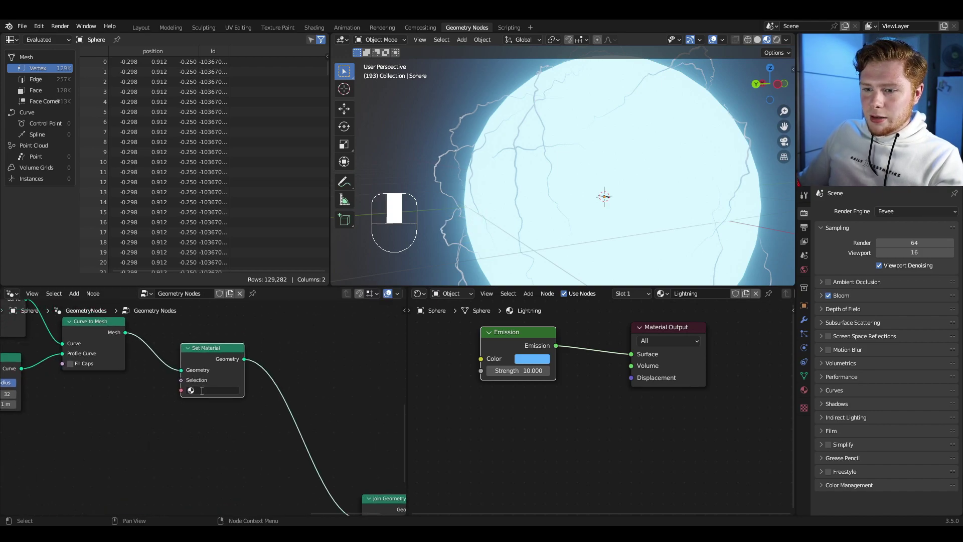
left_click(212, 392)
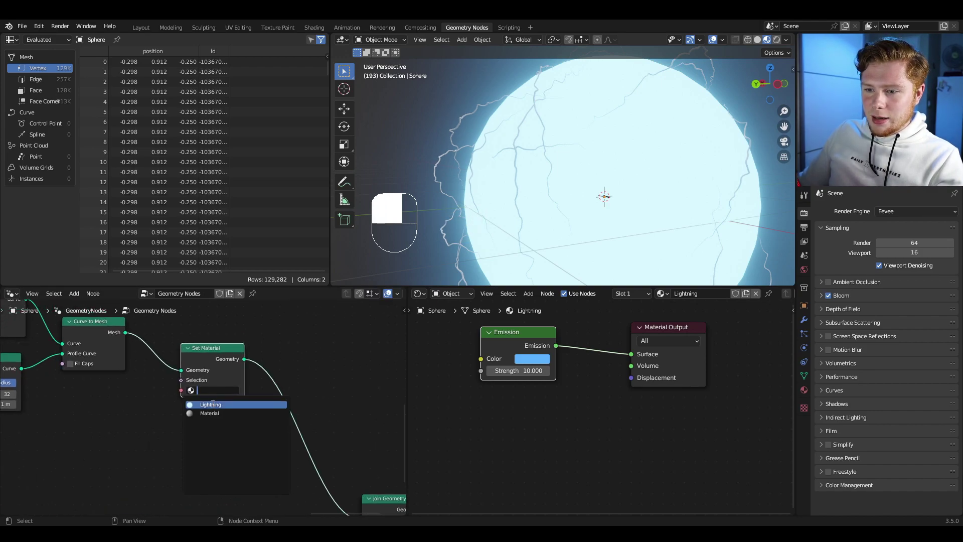
left_click(212, 404)
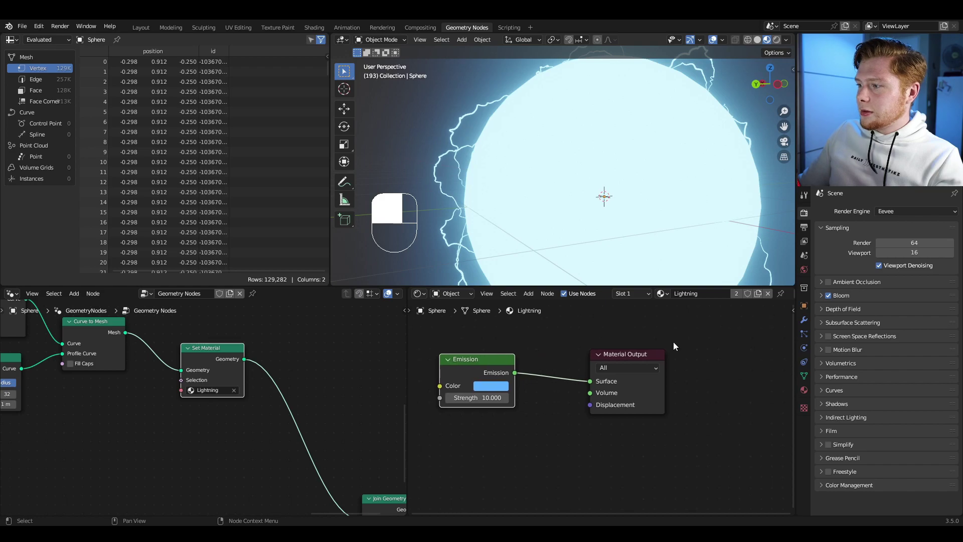
left_click(768, 293)
middle_click_drag(584, 176, 612, 190, "shift")
scroll(612, 191, "up", 4)
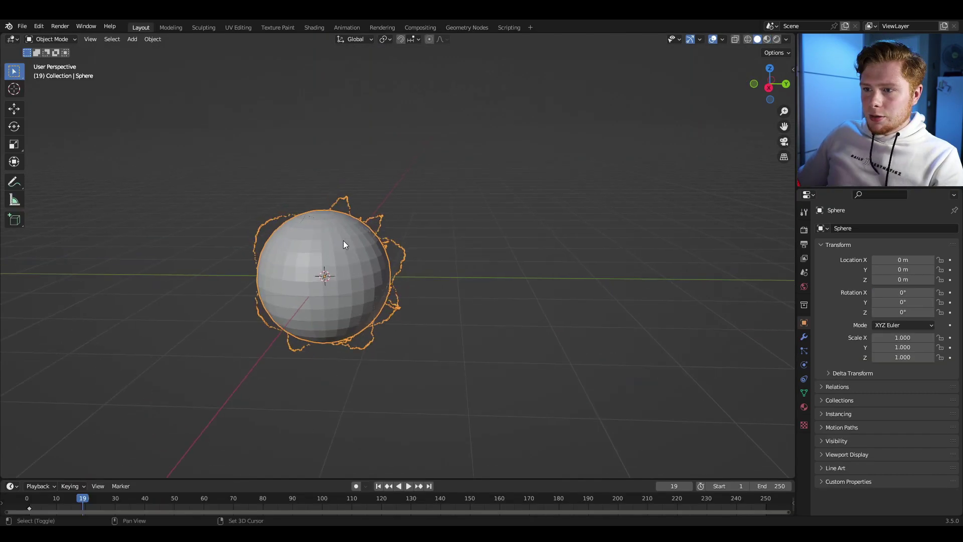
Add a Monkey mesh beside the sphere and give it a Subdivision modifier with viewport level 3.
key("shift+a")
mouse_move(303, 188)
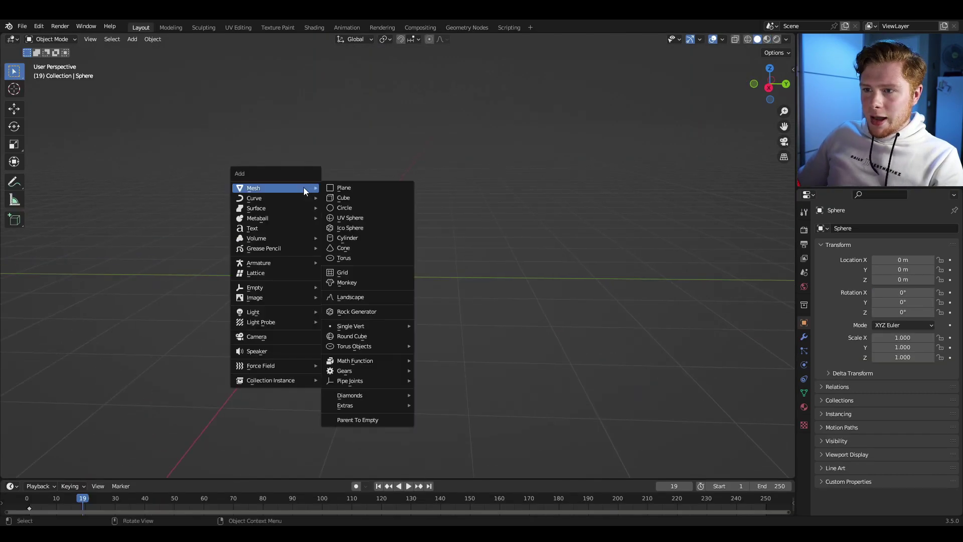
left_click(353, 283)
key("g")
left_click(557, 302)
middle_click_drag(557, 301, 466, 317)
key("ctrl+2")
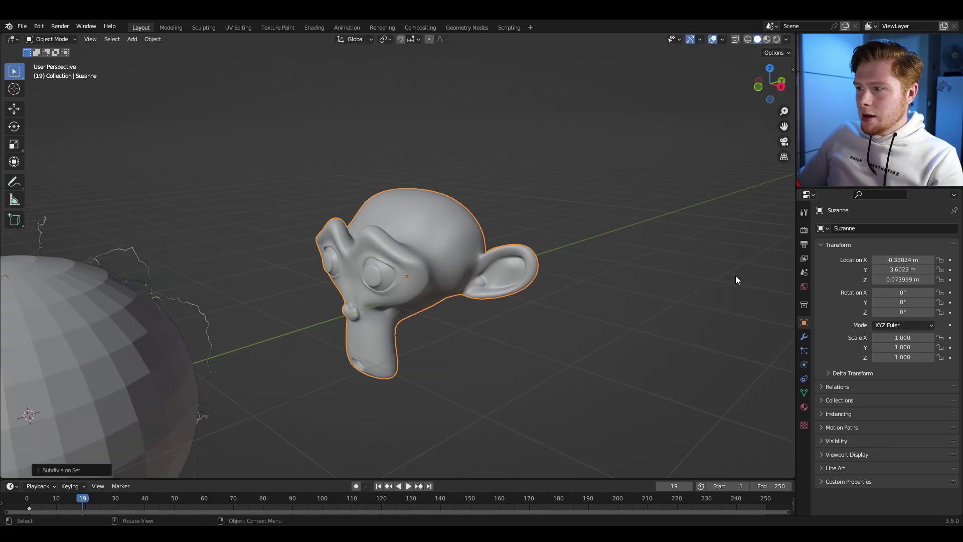
Add a Geometry Nodes modifier to the monkey, assign the existing Geometry Nodes group, and play the animation.
left_click(804, 337)
left_click(837, 228)
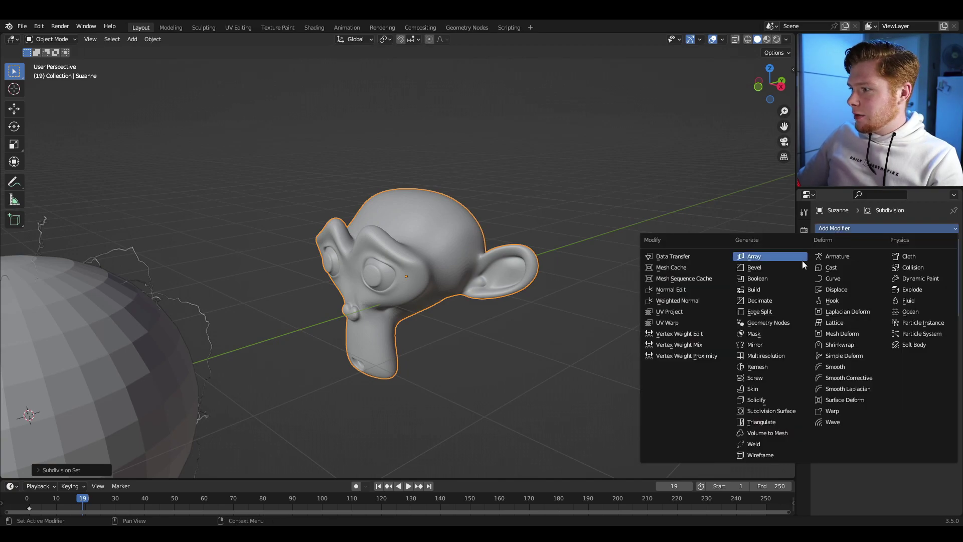
left_click(763, 324)
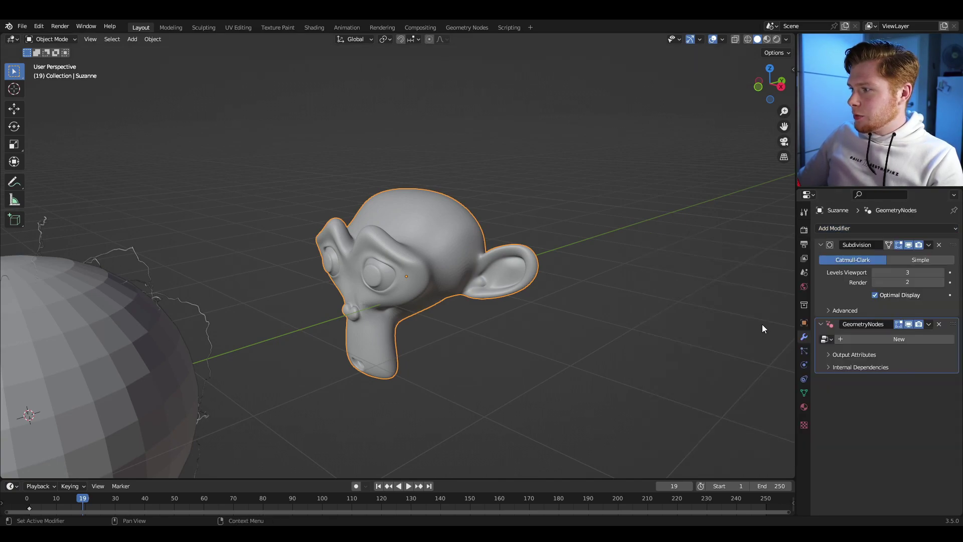
left_click(826, 340)
left_click(857, 355)
middle_click_drag(639, 366, 579, 382)
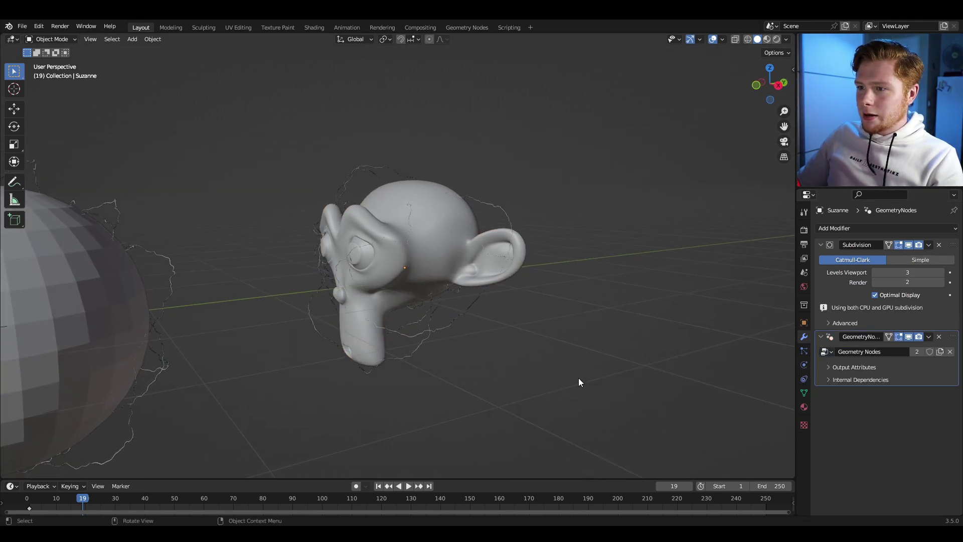
scroll(579, 378, "up", 2)
key("space")
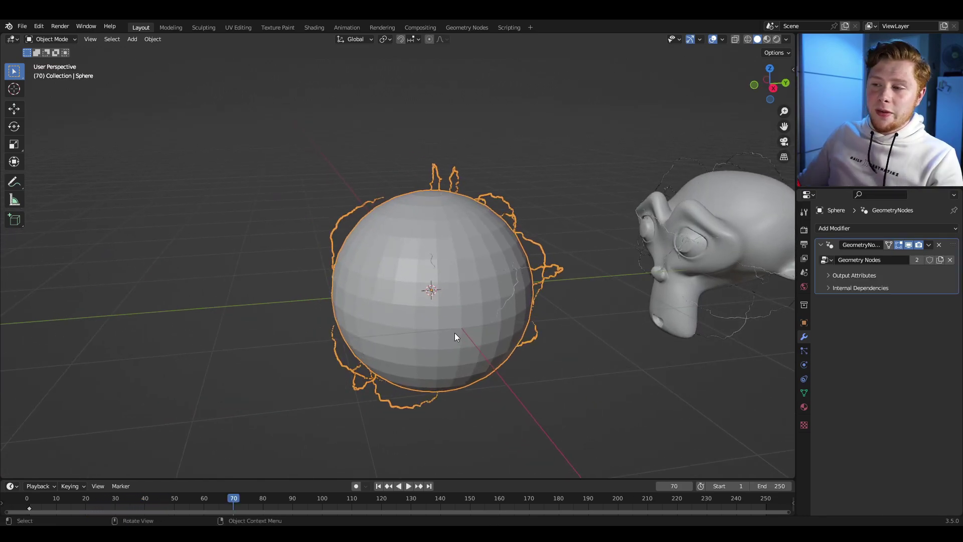
Extrude a patch of faces outward from the sphere's upper side and play the animation to examine the arcs on the new shape.
middle_click_drag(416, 325, 503, 250)
key("Tab")
key("3")
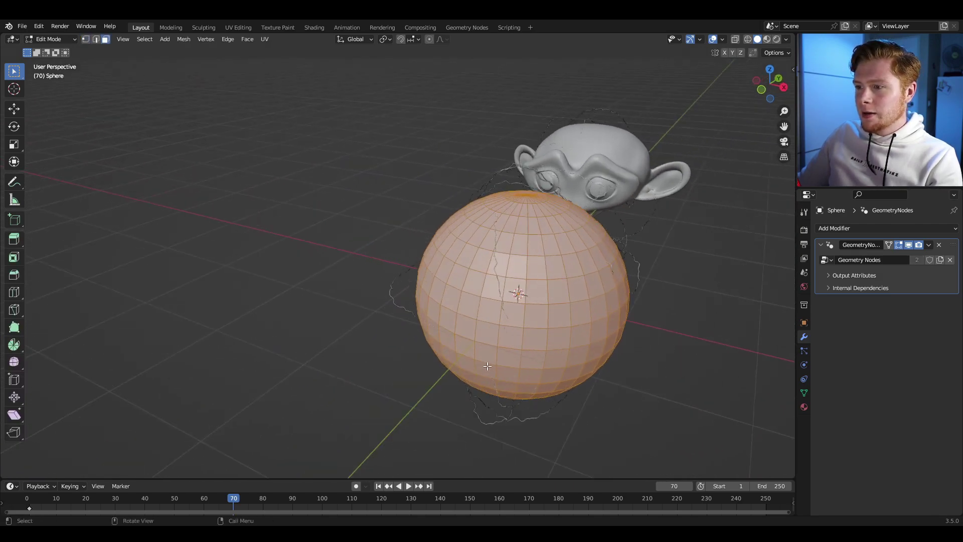
left_click(502, 254)
middle_click_drag(568, 330, 519, 362)
key("e")
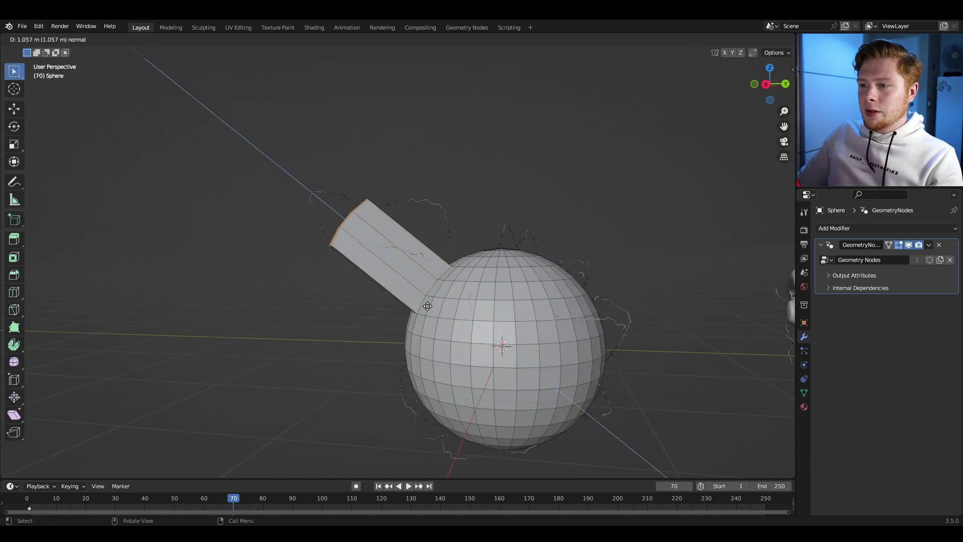
left_click(252, 297)
key("Tab")
key("space")
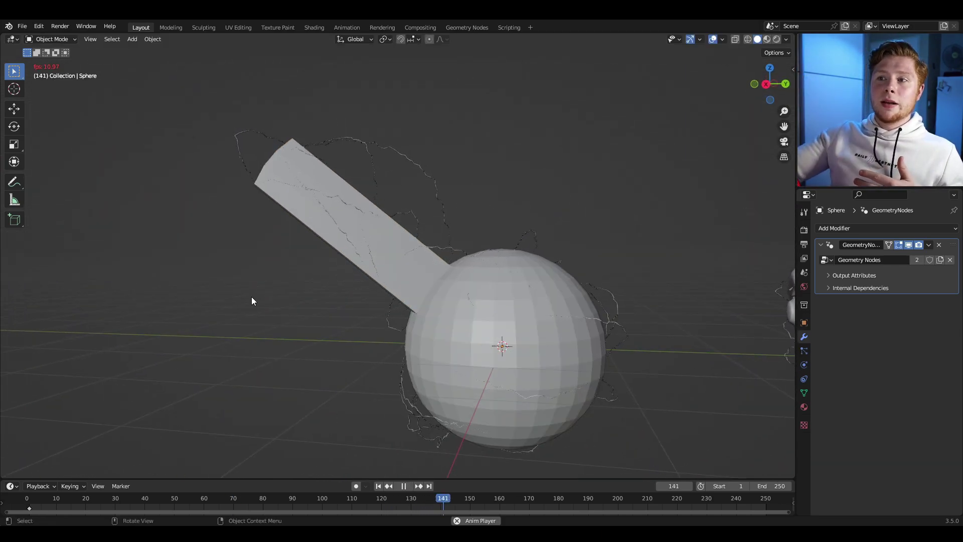